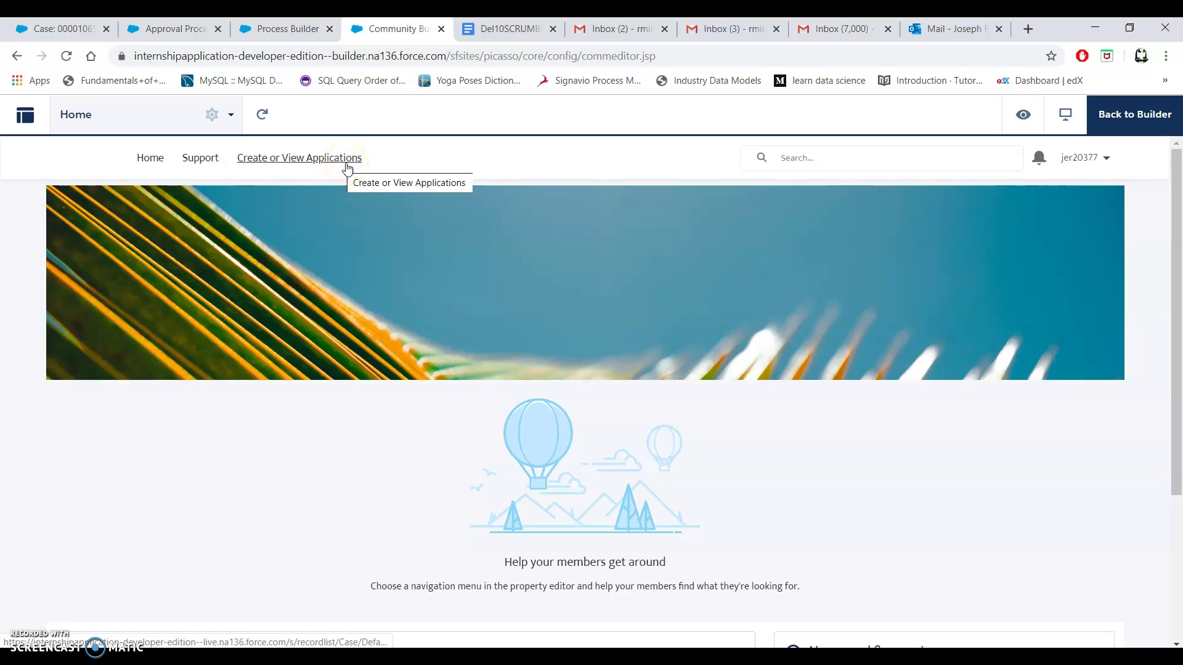
Start a new Risk Management- General case from the internship applications list.
click(346, 163)
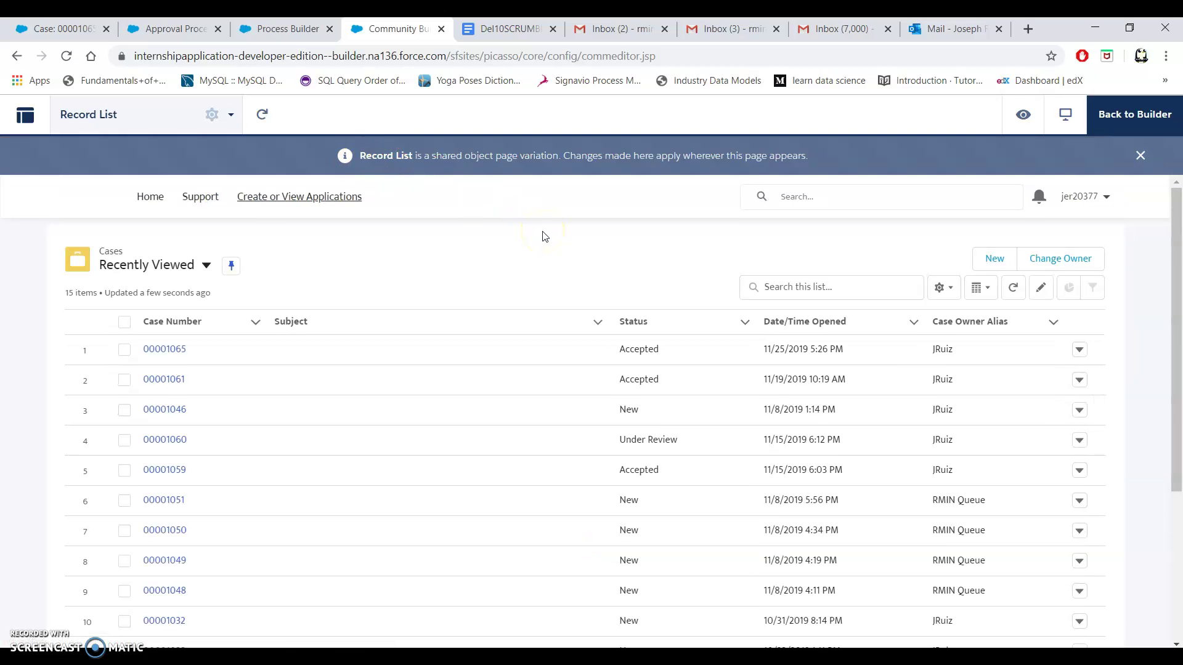
click(989, 264)
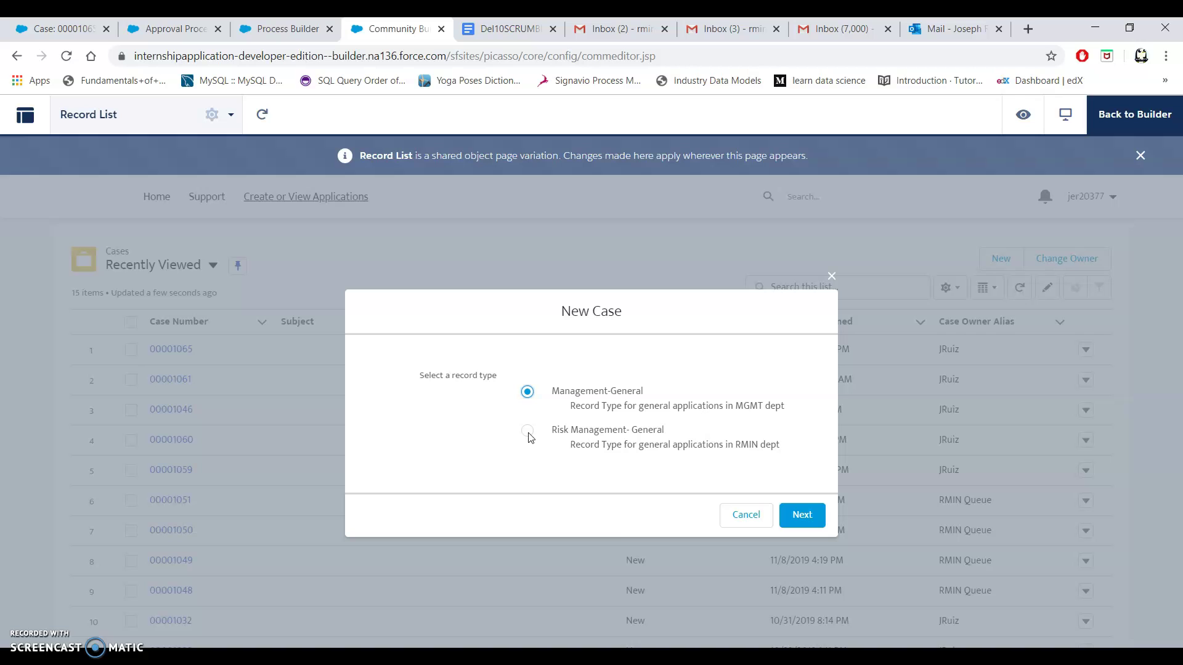
click(528, 430)
click(809, 519)
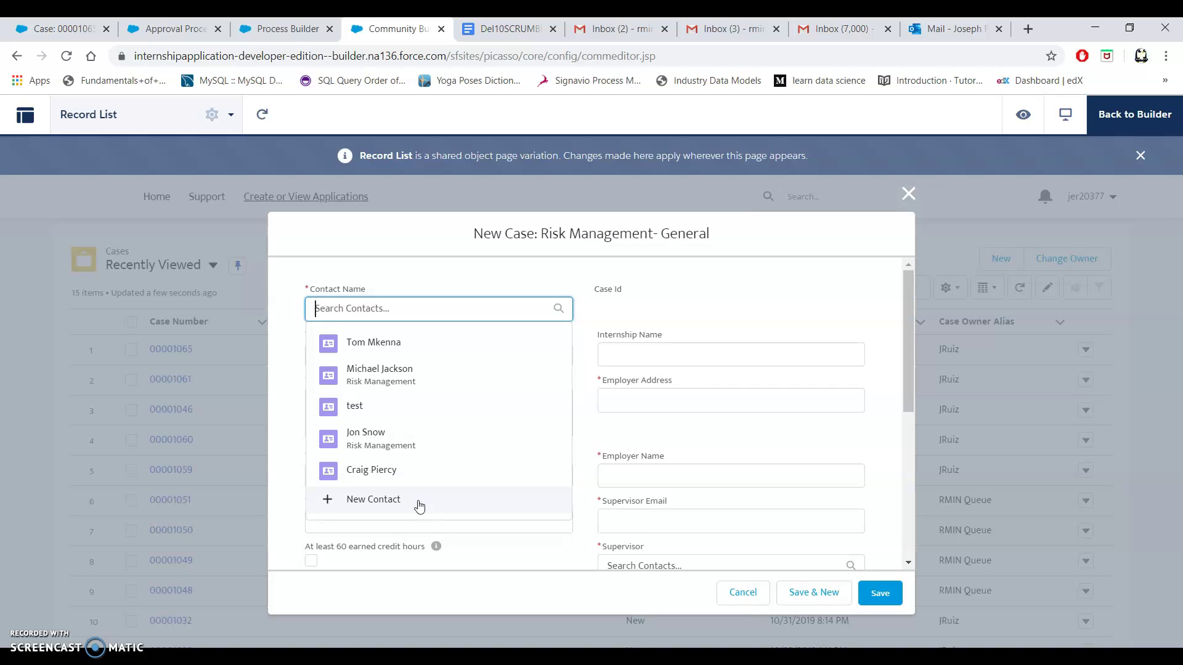
Create a new contact with salutation Mr. and the student's first and last name.
click(419, 506)
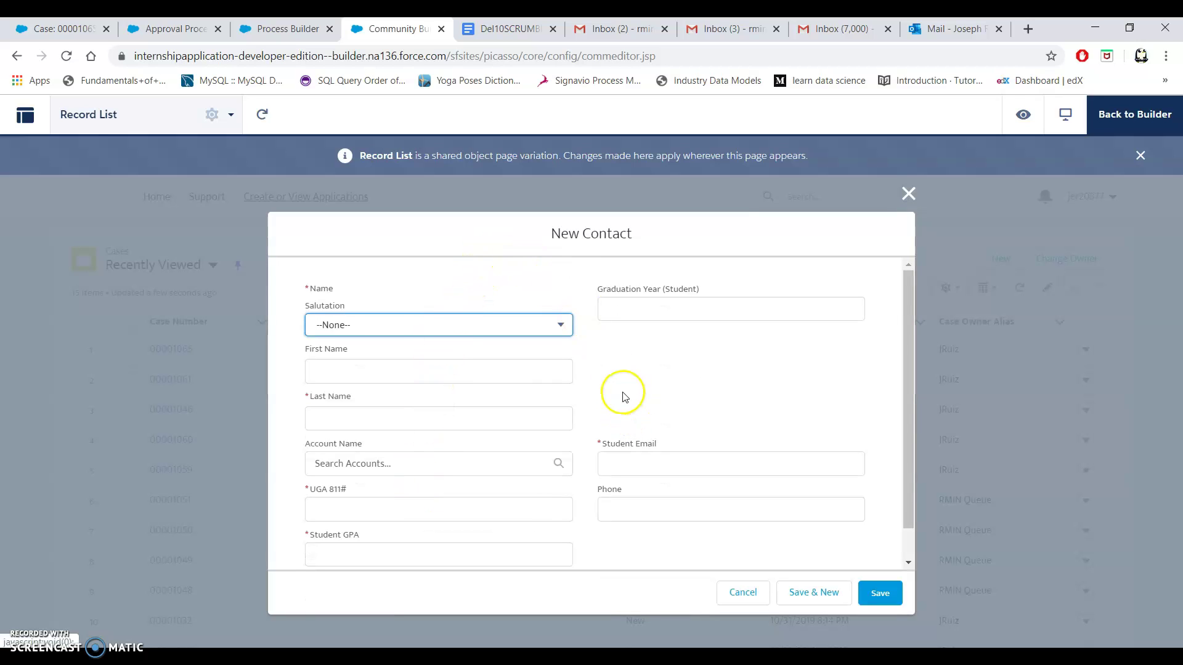
scroll(622, 394, down, 1)
scroll(620, 395, up, 1)
click(526, 329)
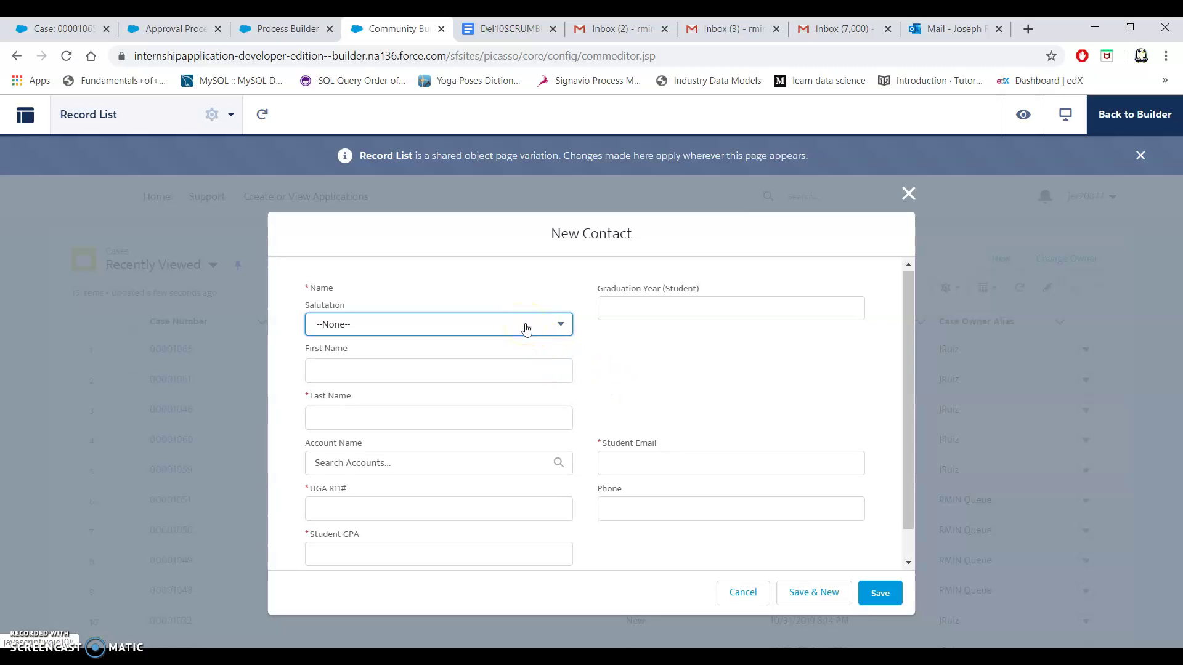
click(463, 381)
click(458, 375)
click(507, 352)
text(Tom)
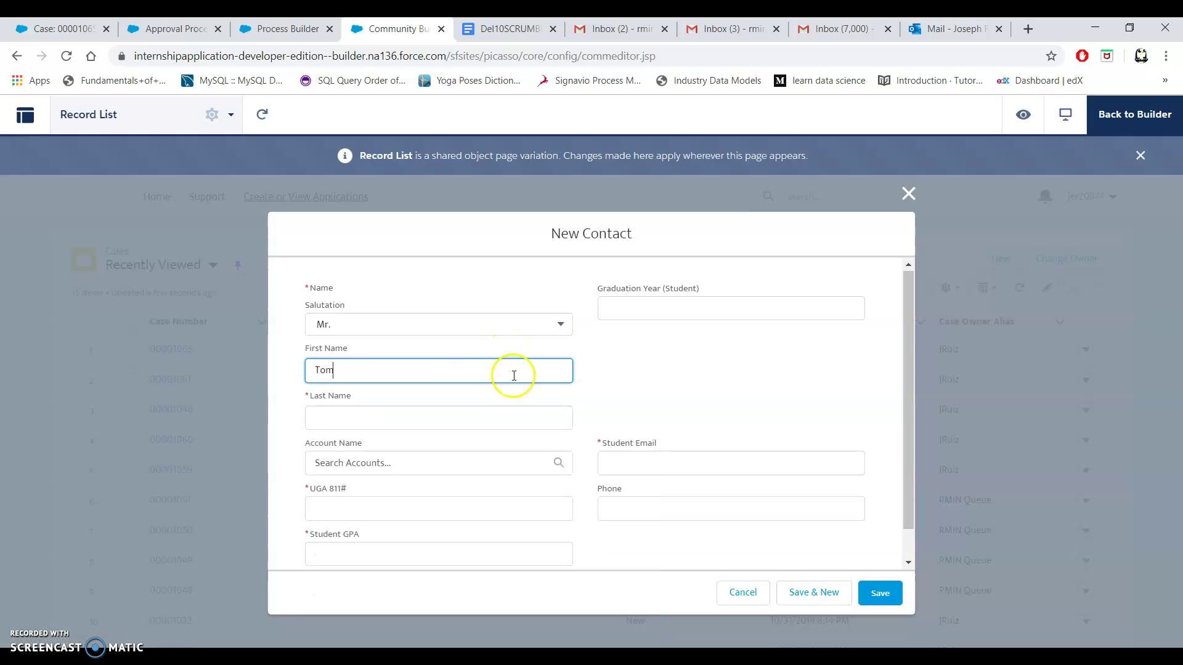
click(536, 426)
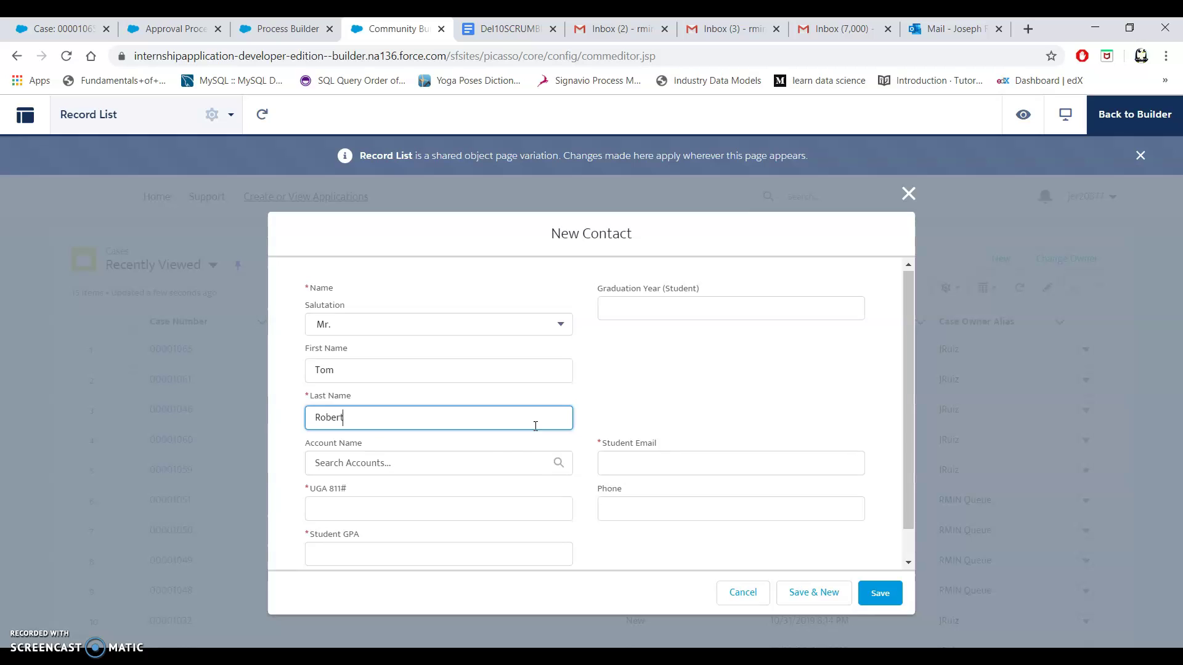
Enter the student's UGA 811# number, 3.700 GPA, 12/5/2019 graduation year, email and phone.
click(494, 516)
text(811641)
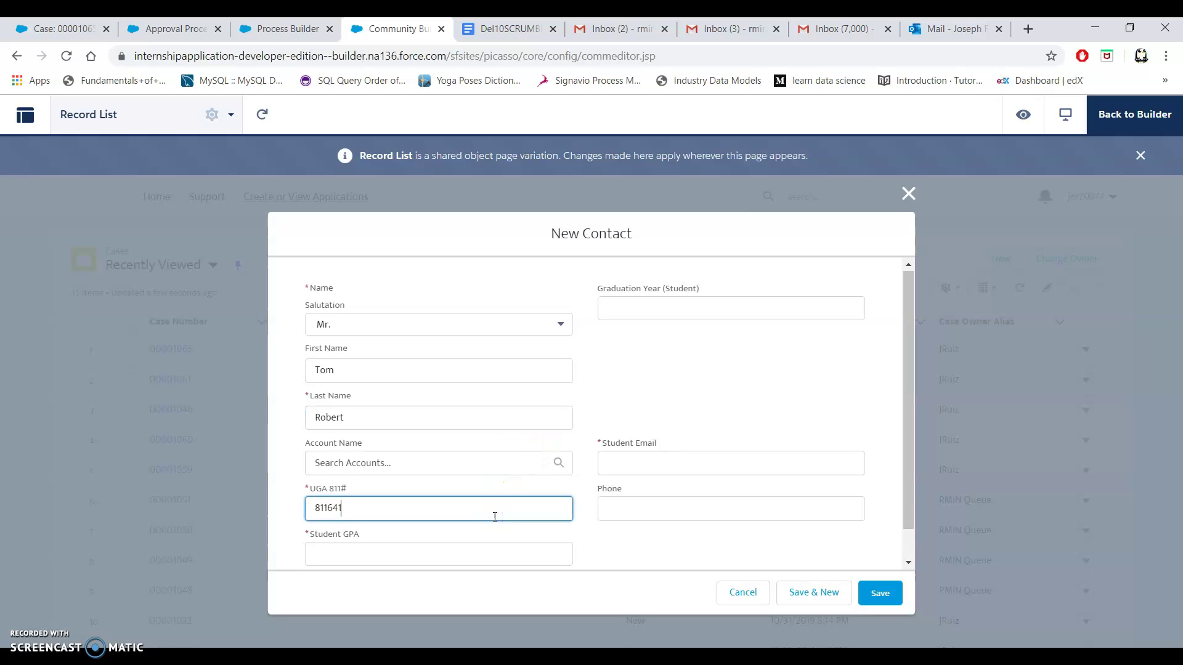
click(486, 557)
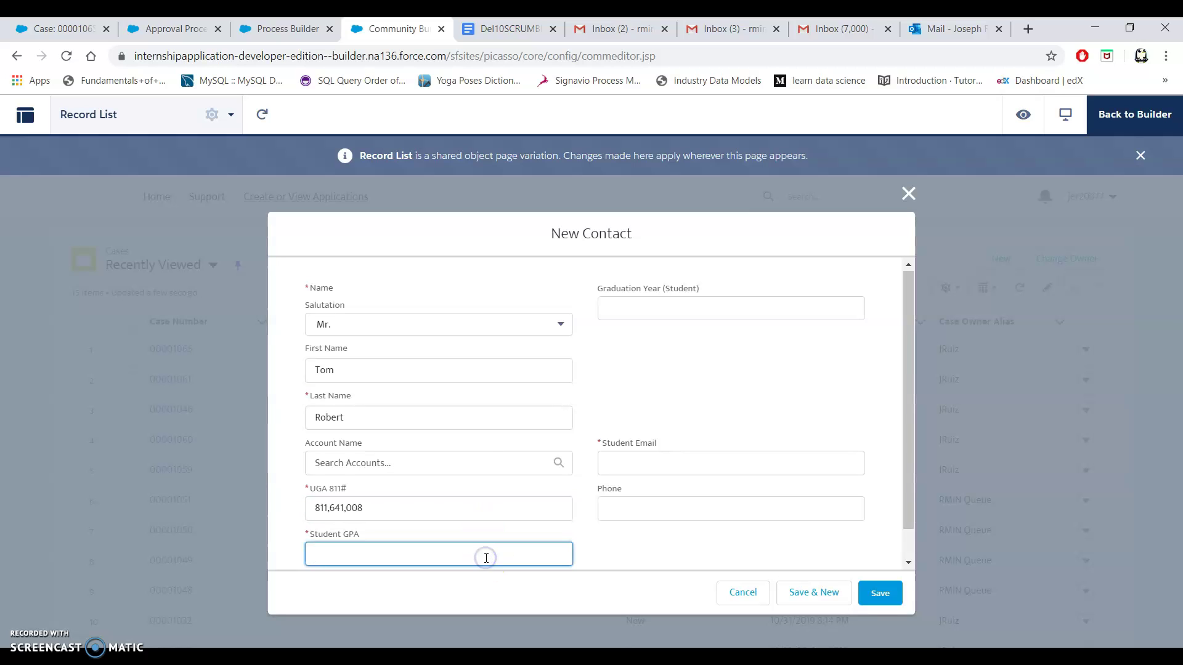
click(700, 312)
click(735, 527)
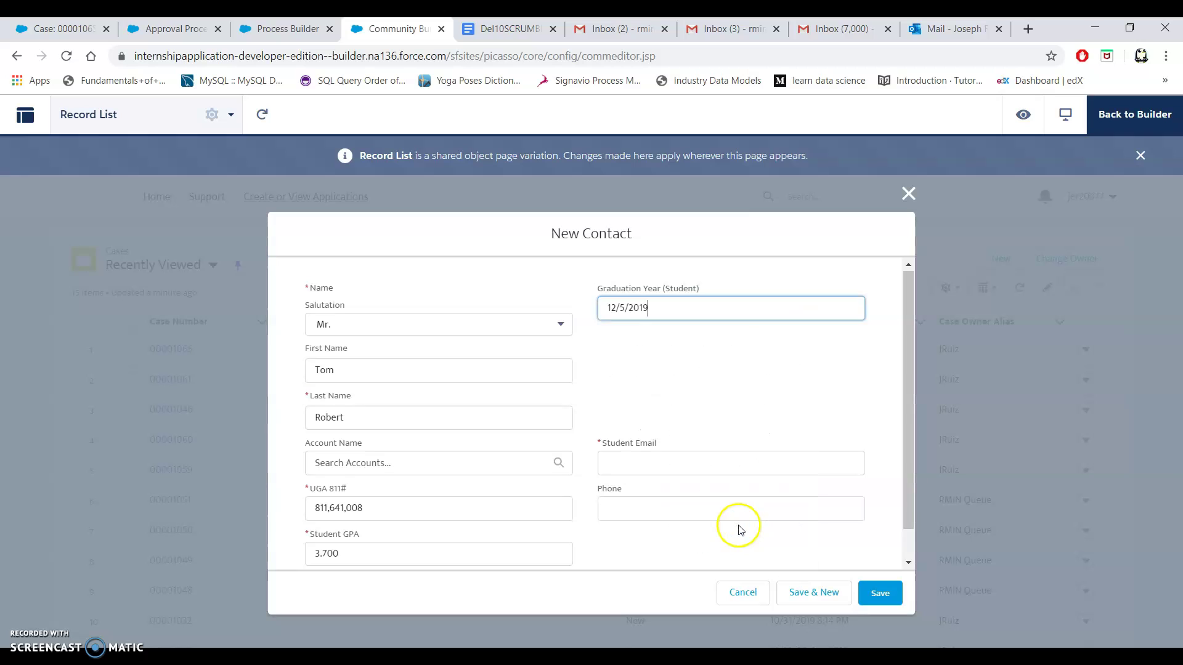
click(697, 466)
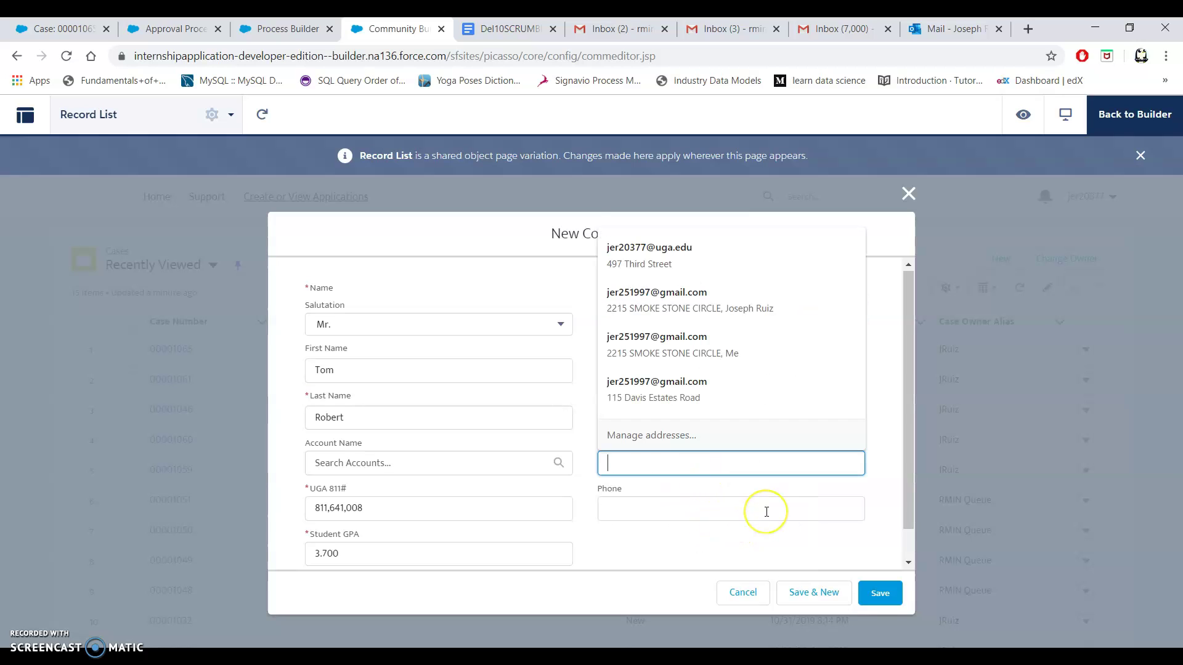
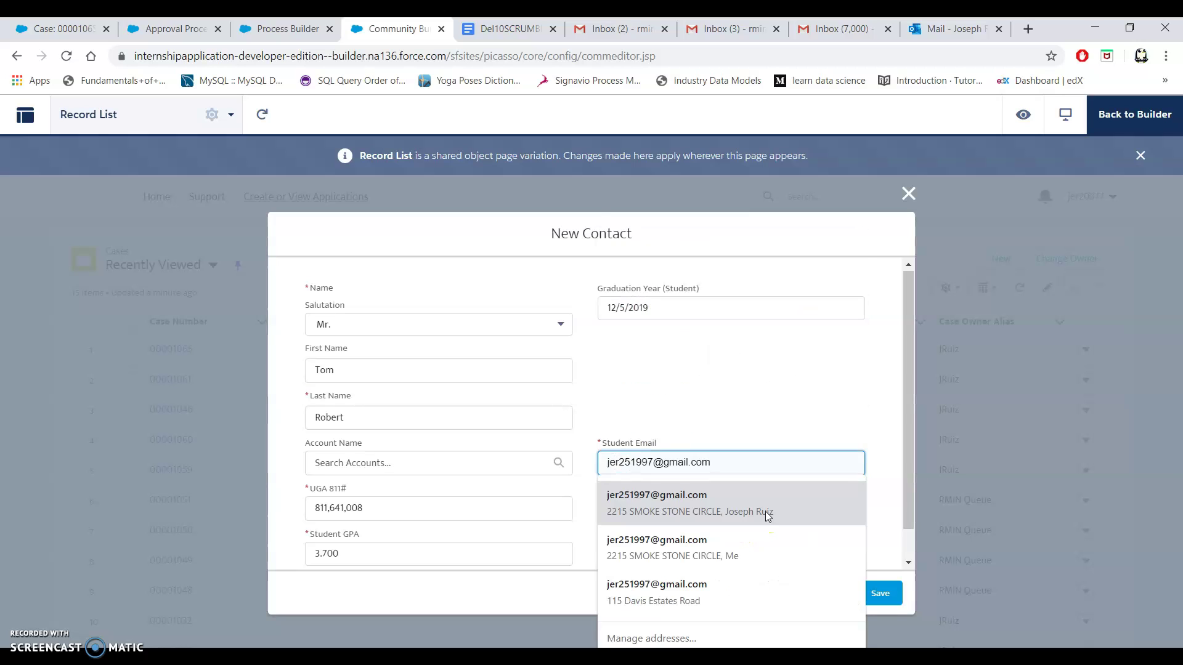
key(BackSpace)
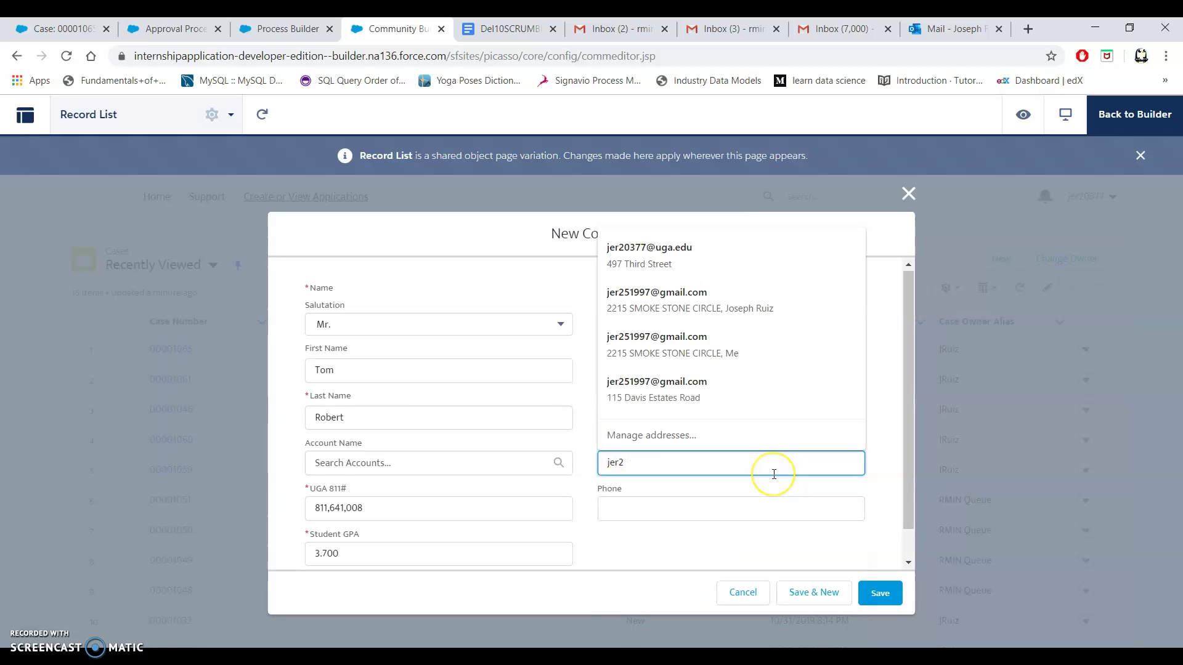
key(Down)
key(Return)
scroll(872, 391, down, 1)
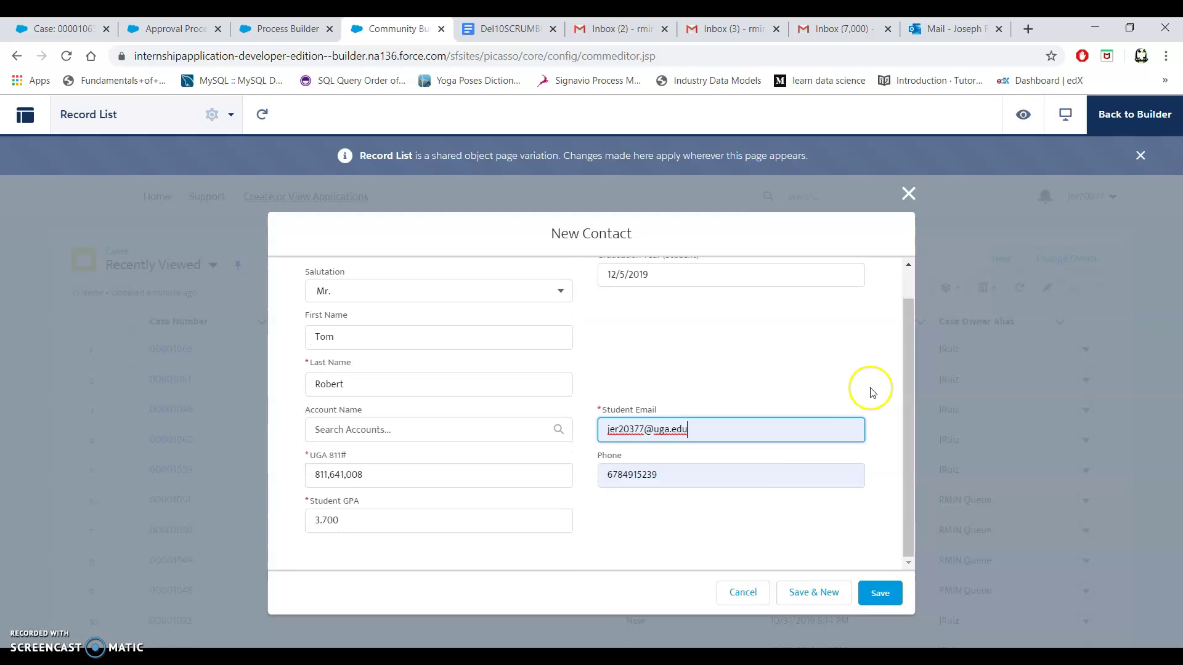
Save the contact, then enter the UPS Houston description, 6/15/2020–8/25/2020 dates and employer details.
click(879, 595)
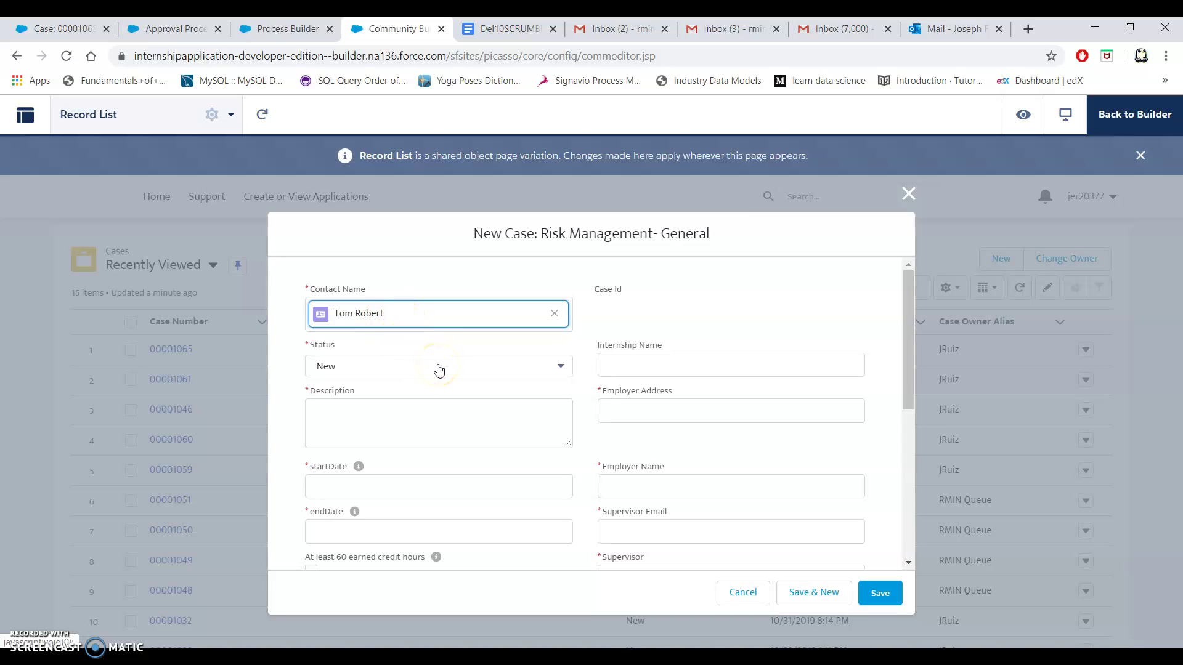
click(515, 410)
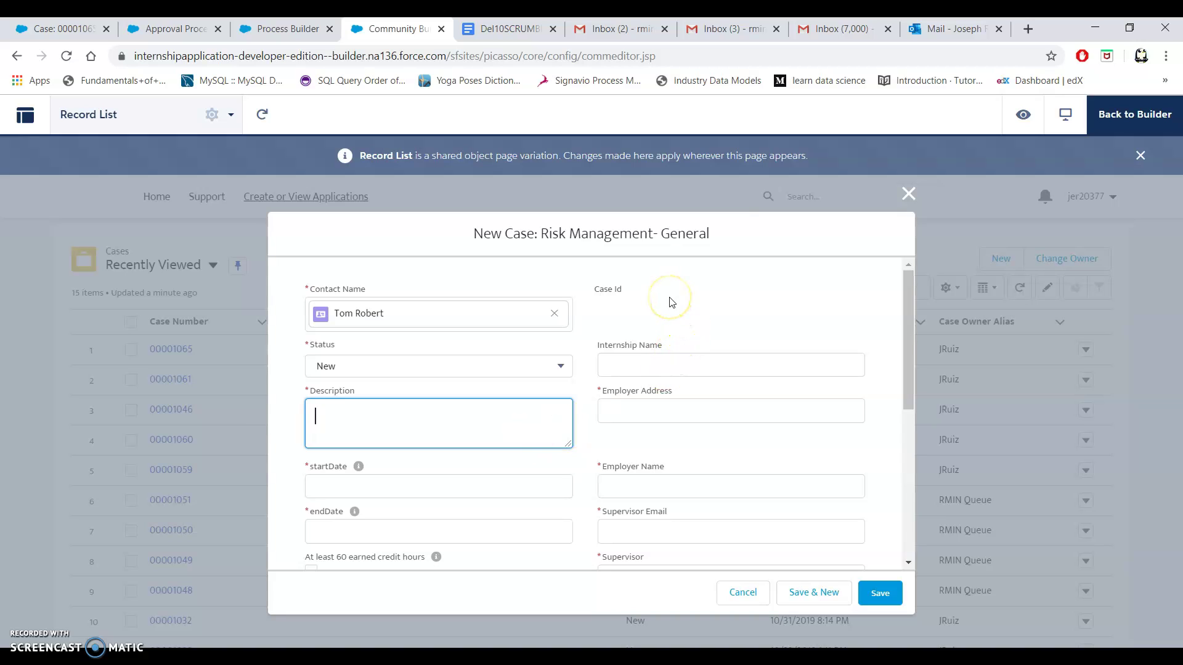
scroll(671, 302, down, 1)
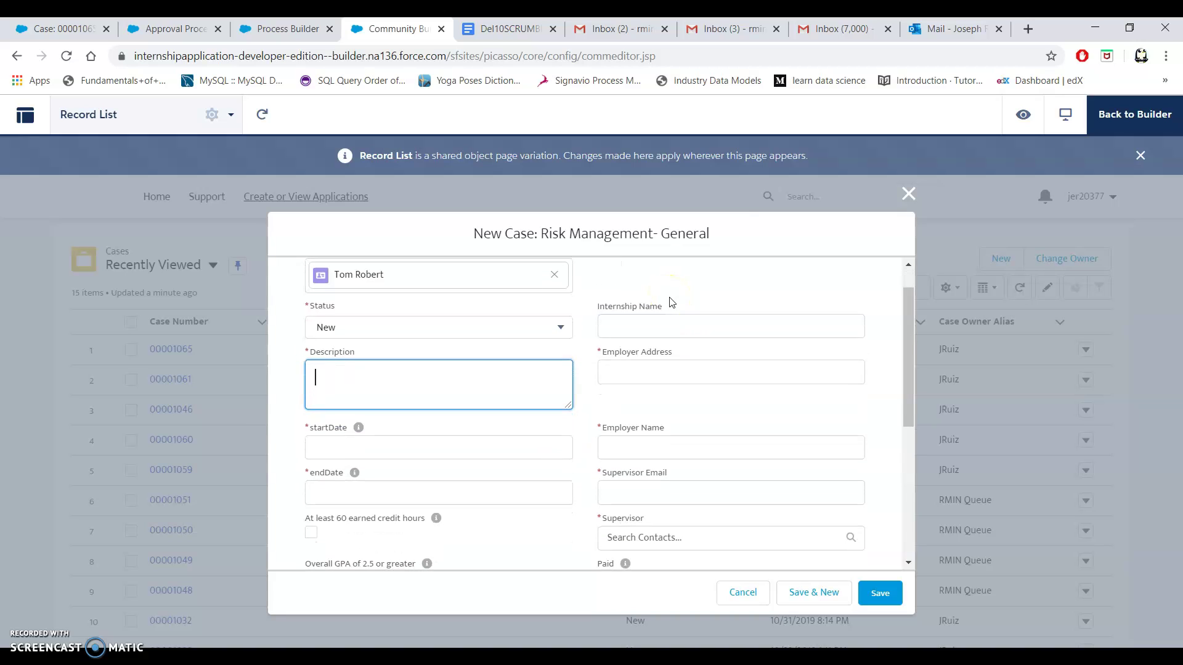
click(342, 394)
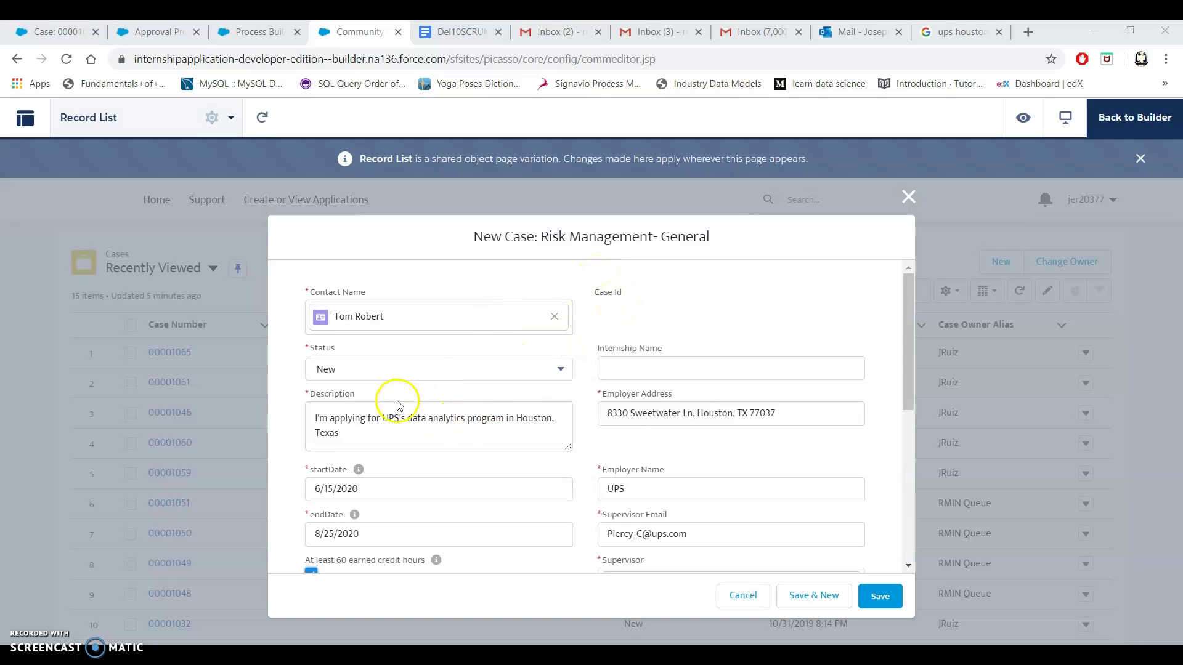
Check the case fields and ticked eligibility and Paid boxes, then save it as Case 00001066.
scroll(512, 416, down, 1)
scroll(514, 418, down, 1)
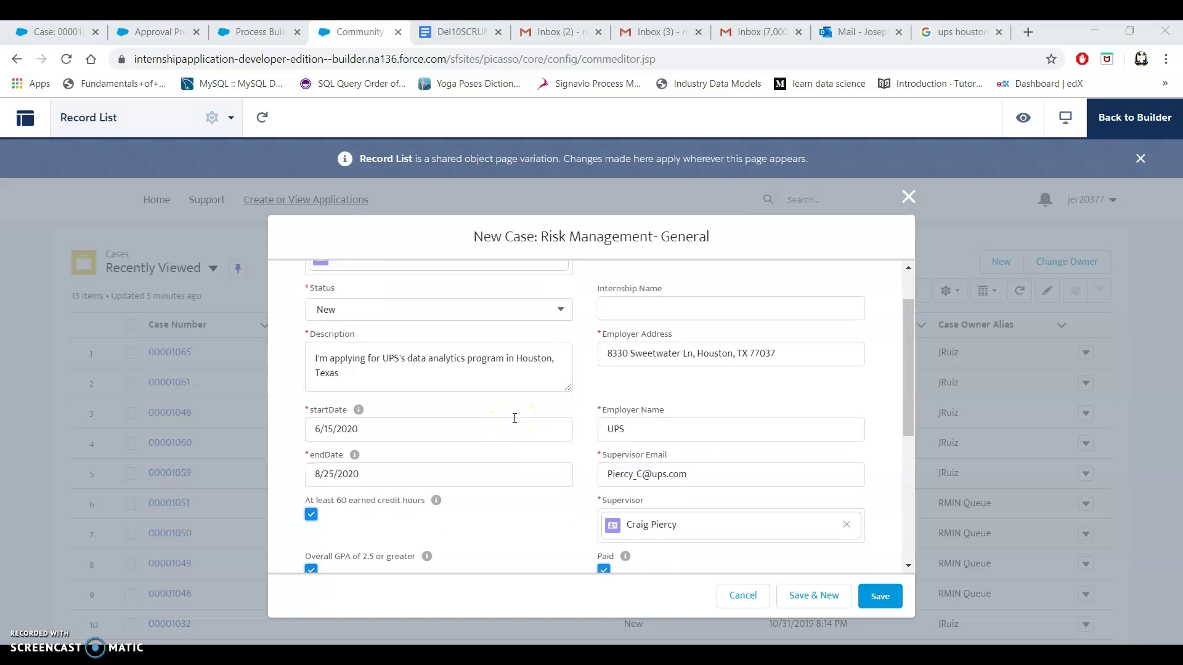
scroll(514, 418, down, 1)
scroll(514, 418, down, 1)
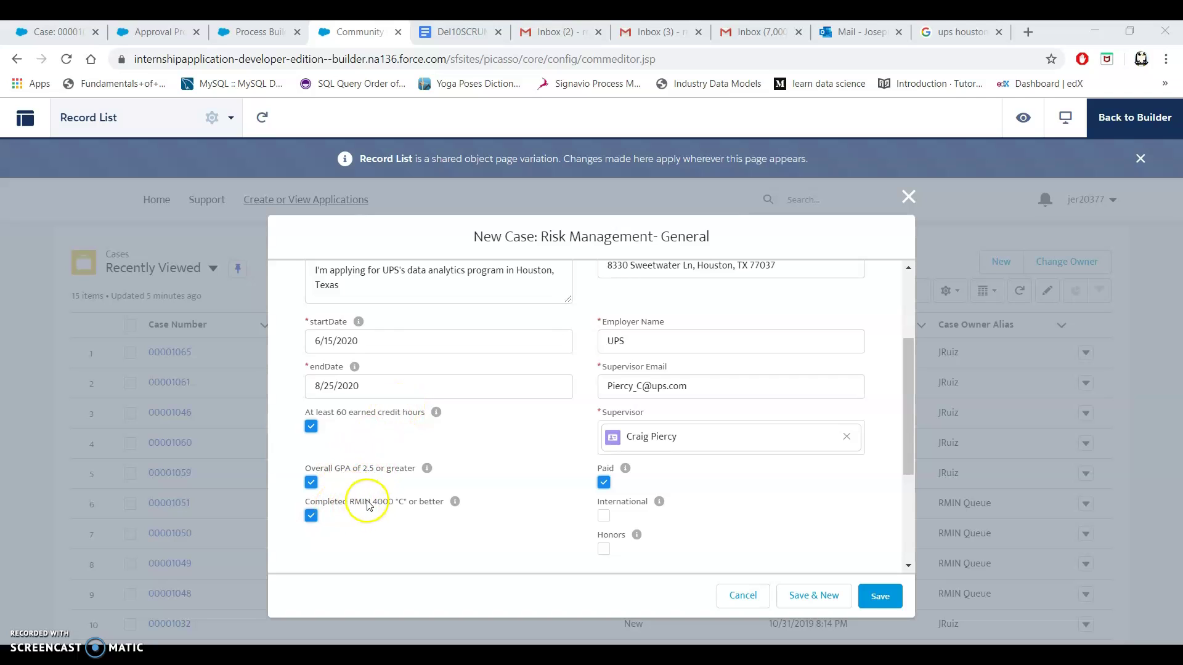
scroll(563, 454, up, 3)
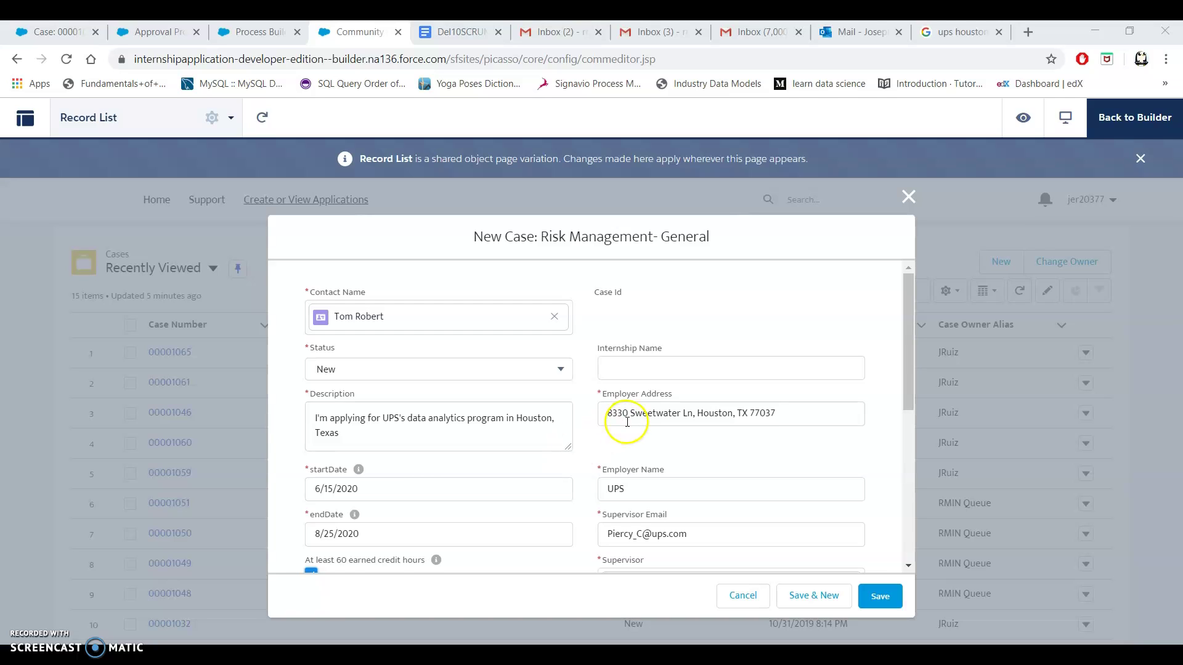
scroll(869, 415, down, 2)
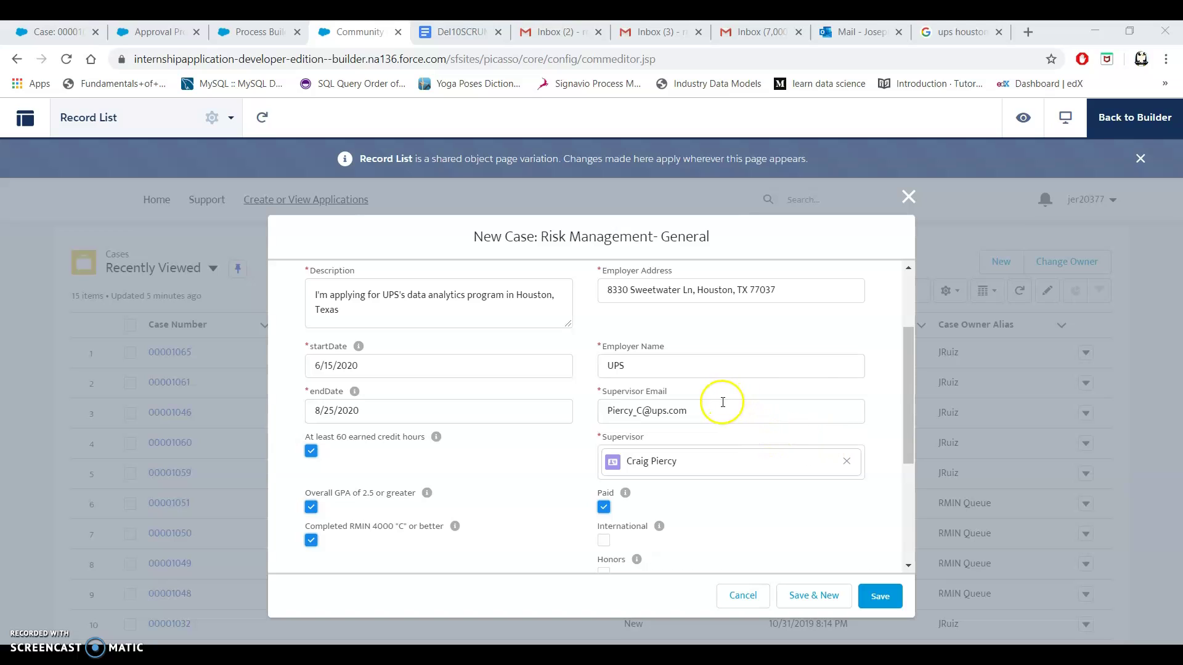
scroll(879, 418, down, 2)
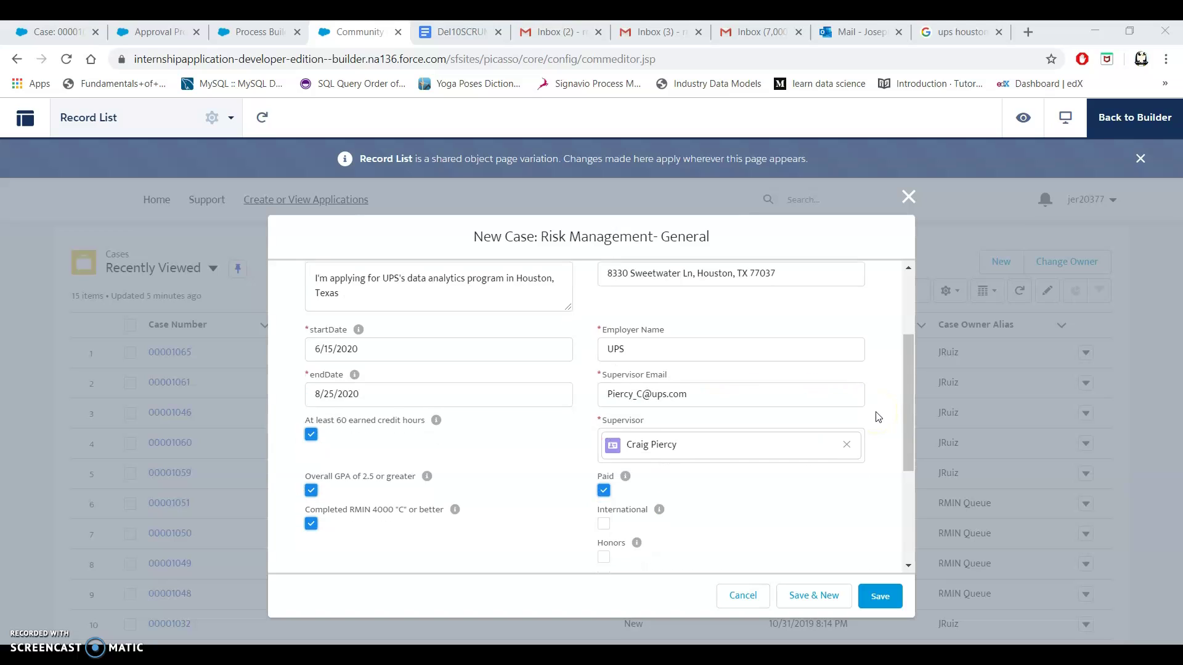
scroll(878, 417, down, 2)
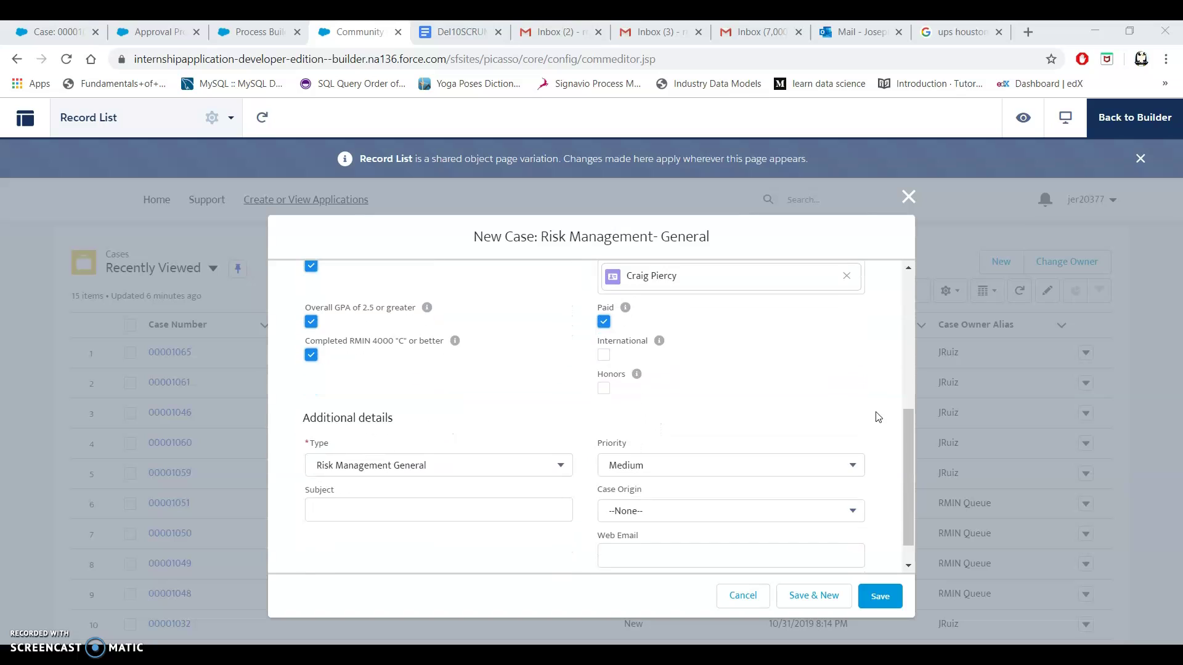
click(886, 601)
click(843, 489)
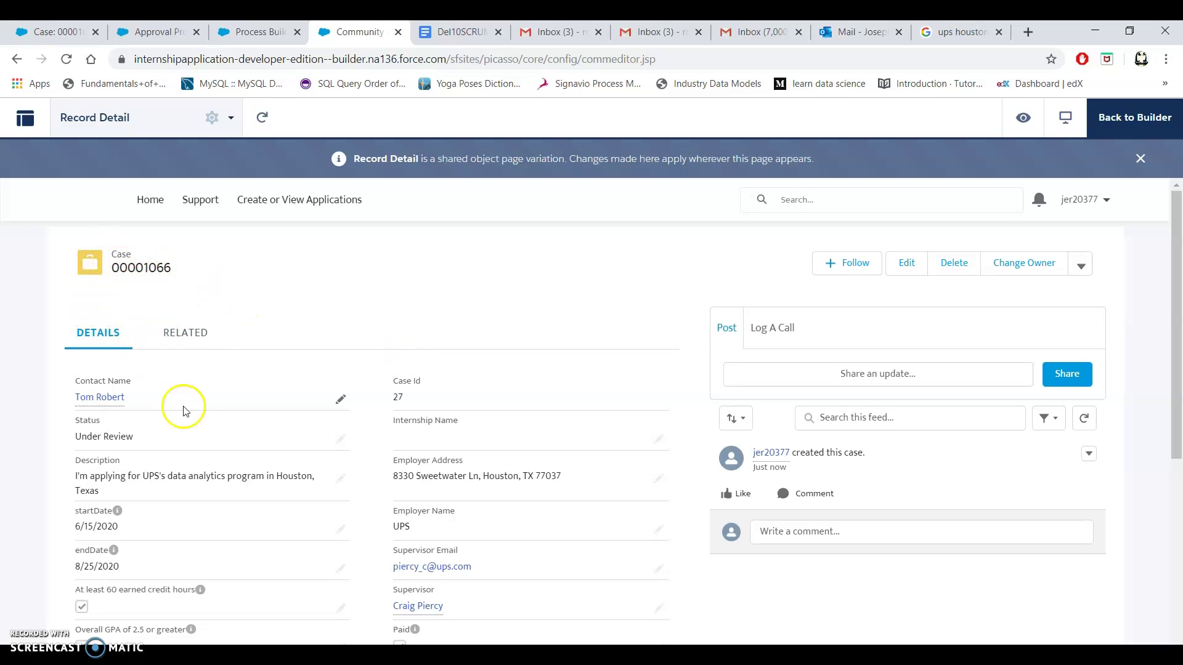
Scroll through Case 00001066's details: status Under Review, UPS employer, 6/15/2020–8/25/2020 dates, Paid ticked.
scroll(197, 425, down, 3)
mouse_move(205, 439)
scroll(200, 438, down, 1)
scroll(342, 439, up, 3)
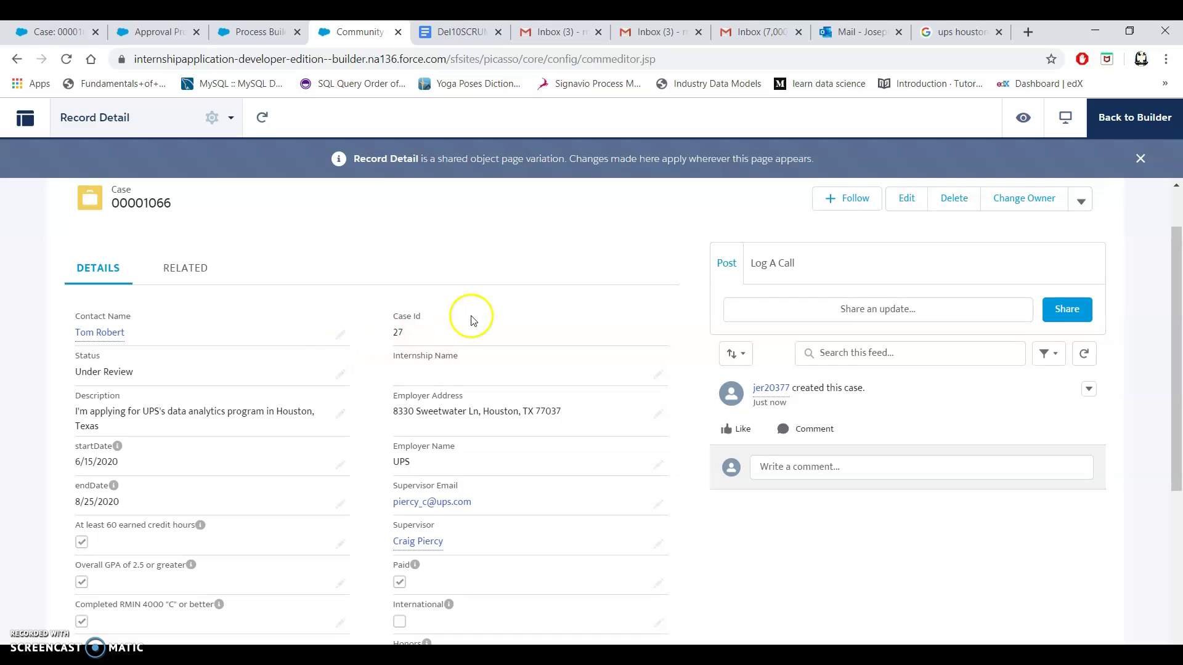
scroll(472, 318, down, 4)
scroll(471, 318, up, 4)
scroll(473, 320, up, 2)
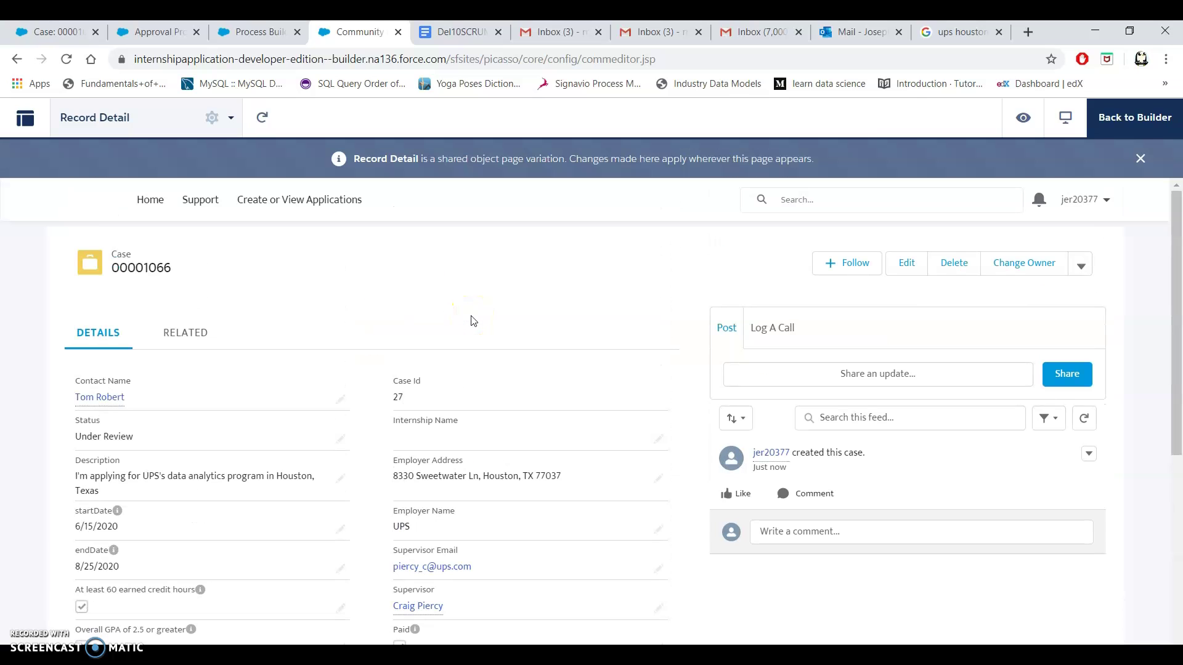
scroll(473, 321, down, 2)
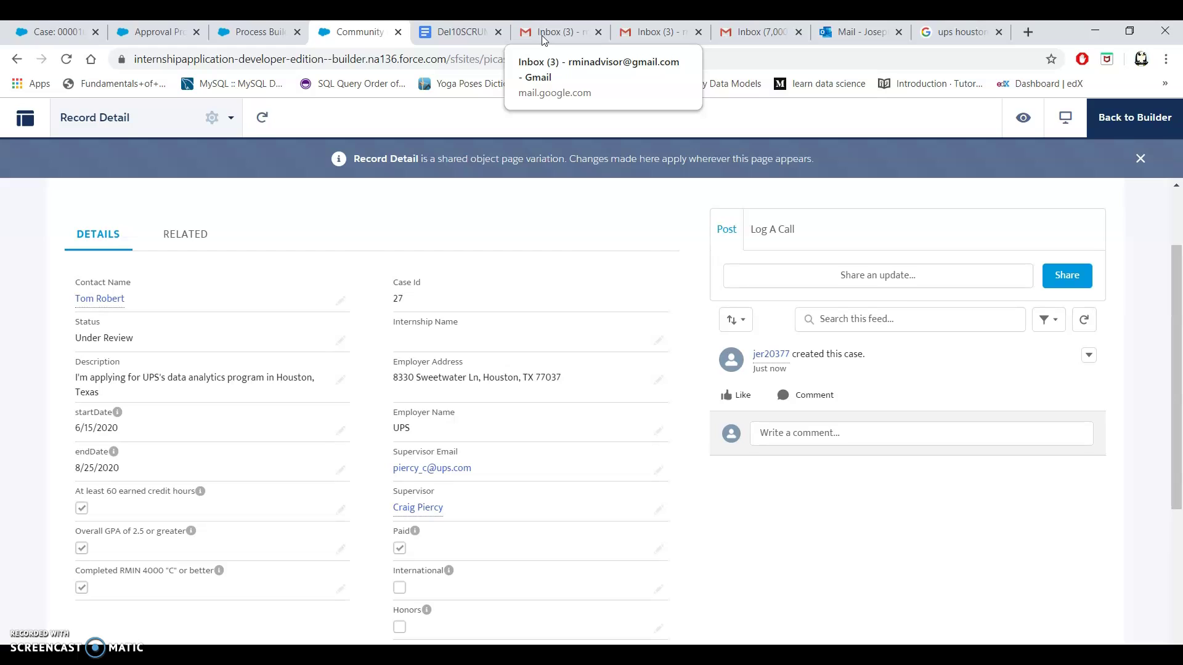
Read the approval request email in Gmail, then return to case 00001065 showing status Accepted.
click(541, 35)
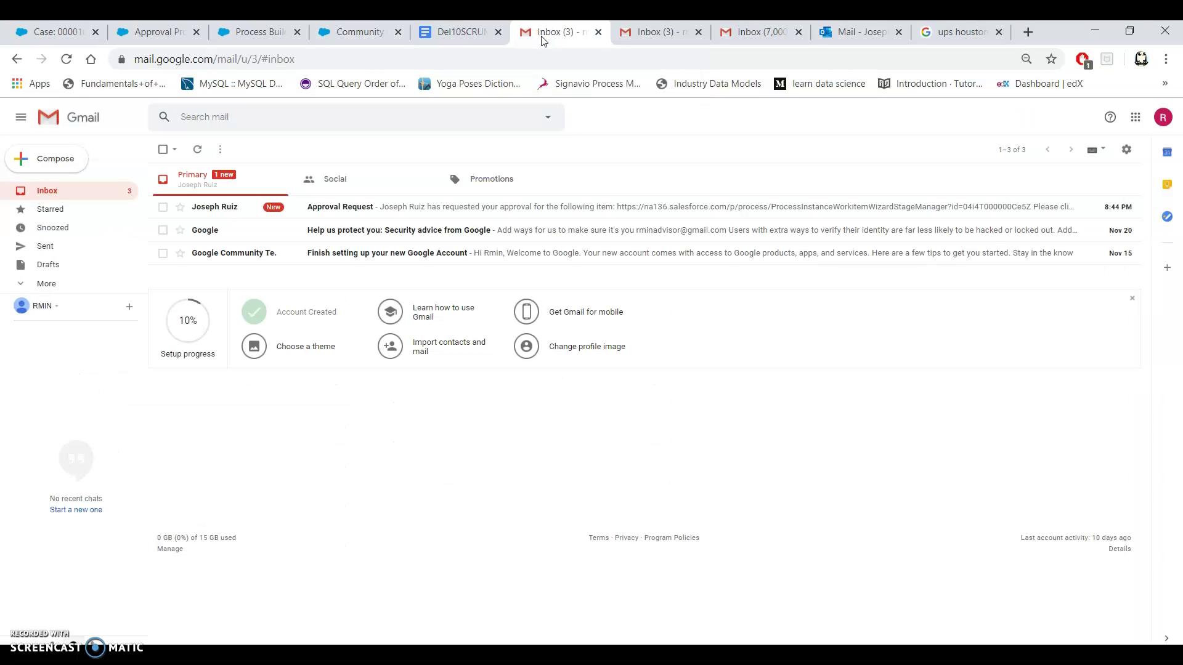
click(375, 211)
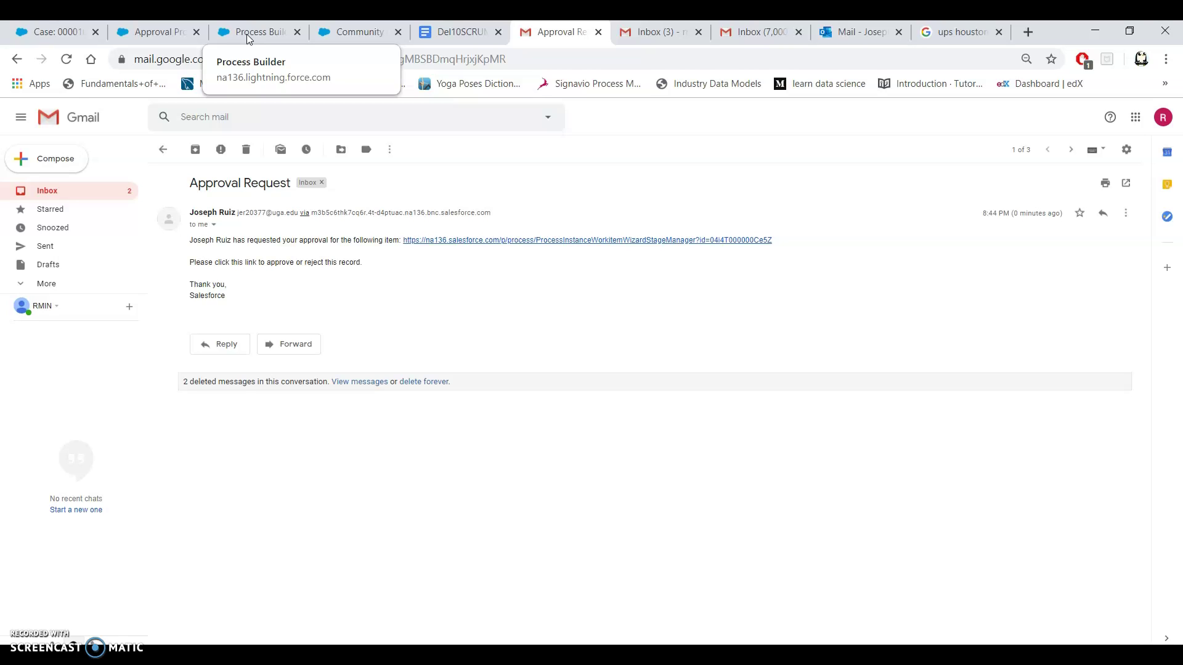
click(247, 34)
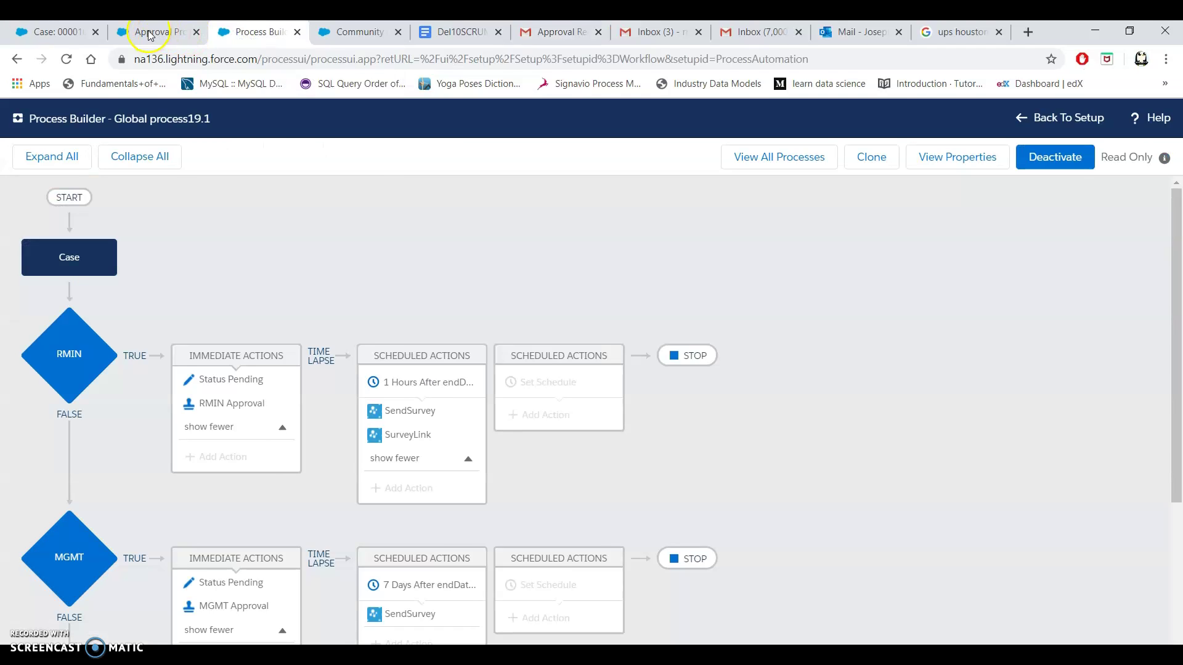
click(149, 34)
click(341, 34)
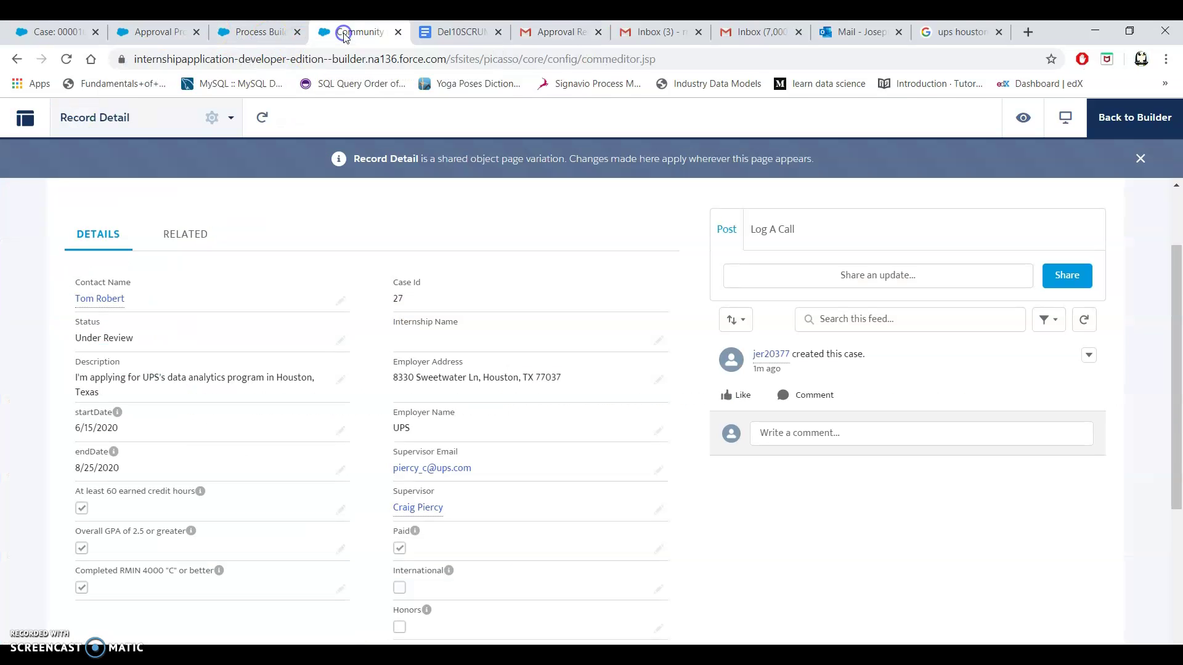
click(60, 34)
Show the RMIN Instructor/Advisor list view on the Cases home page.
scroll(247, 160, up, 3)
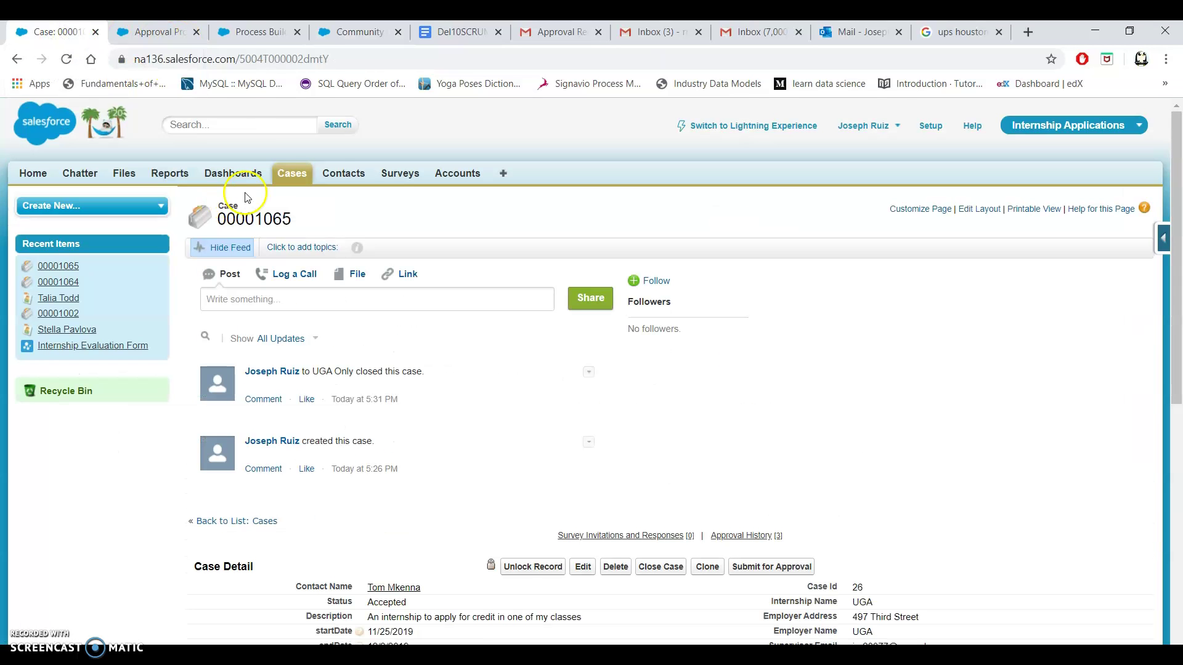
click(298, 178)
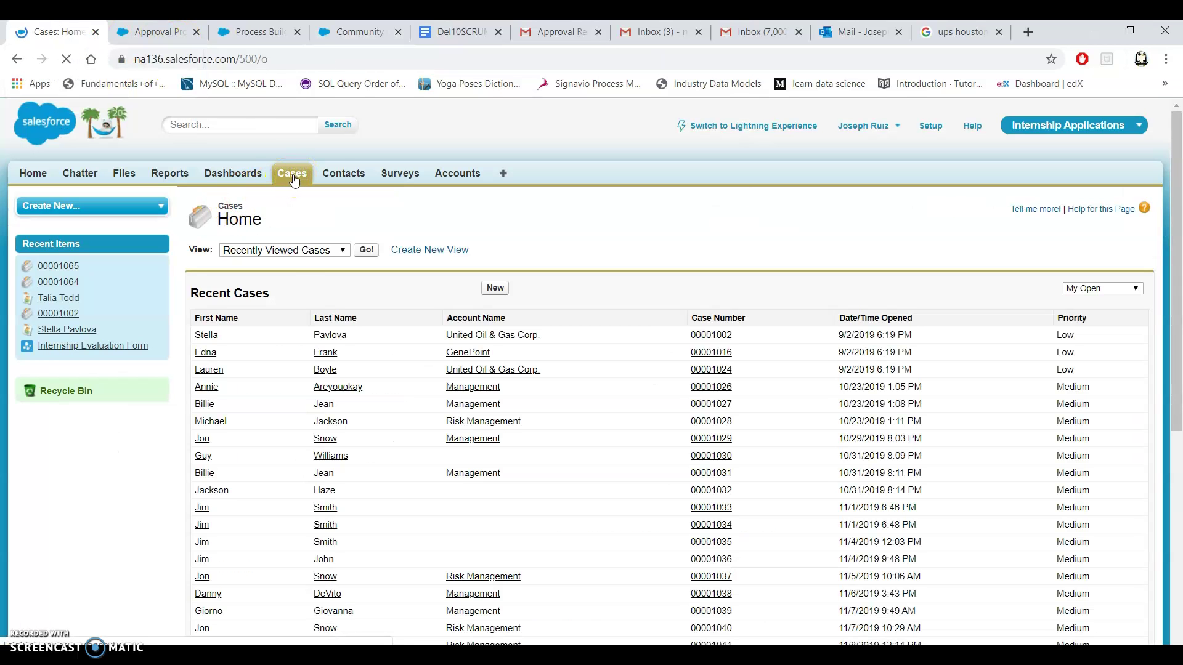
click(294, 251)
click(286, 270)
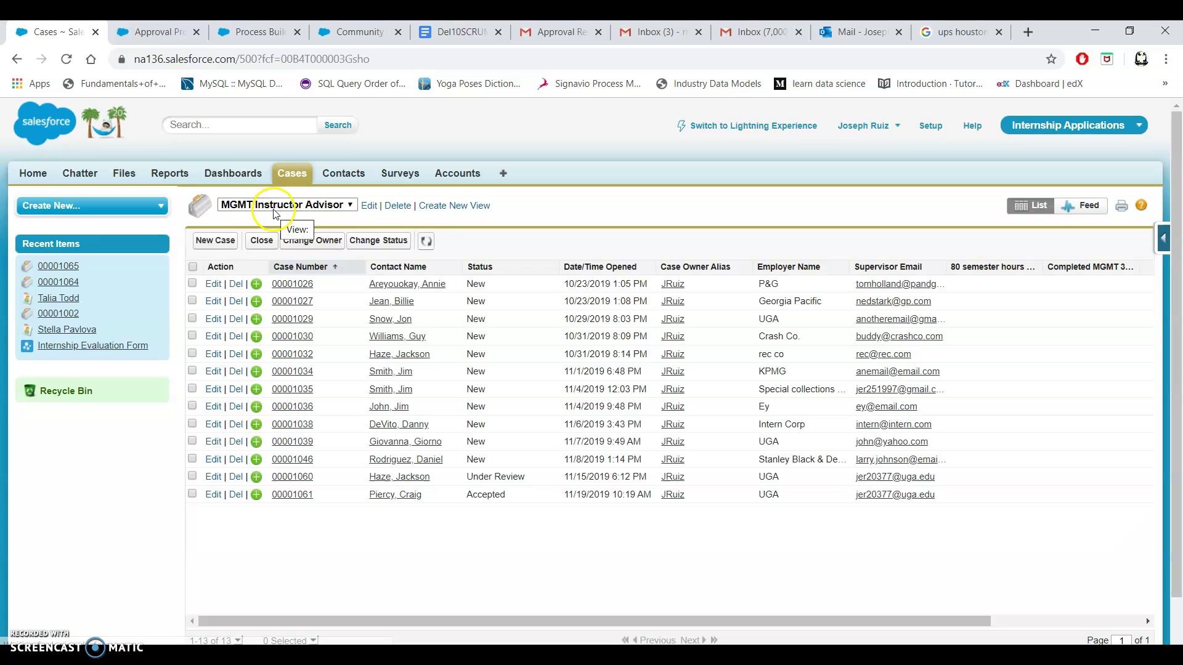
click(280, 205)
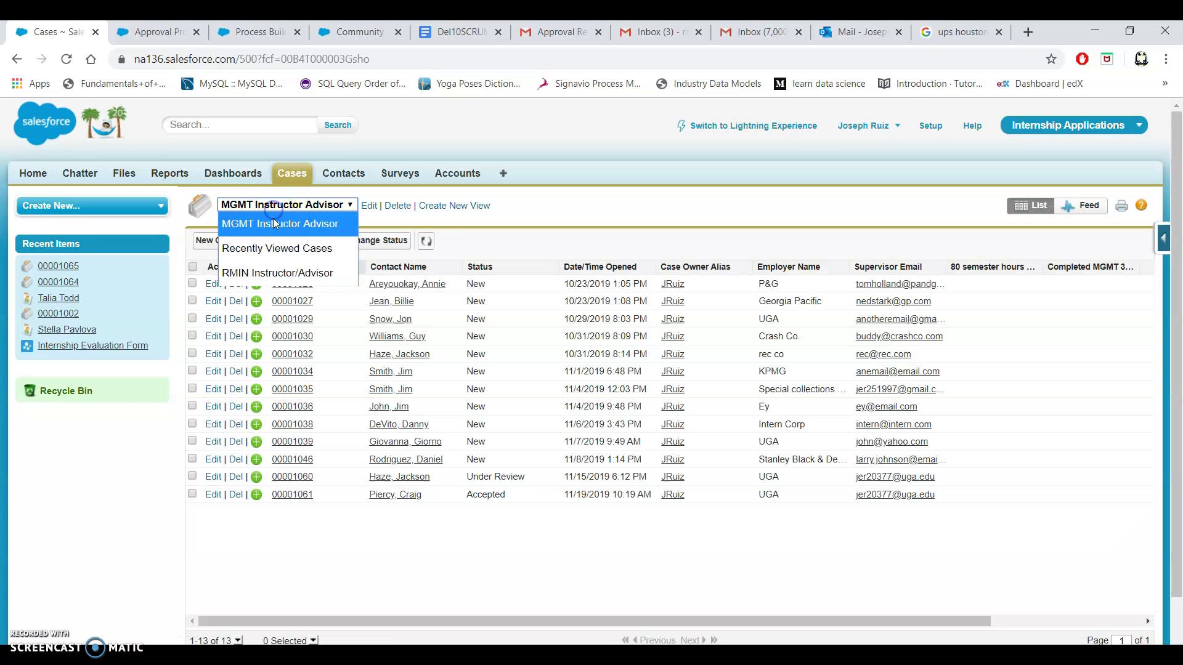
click(268, 270)
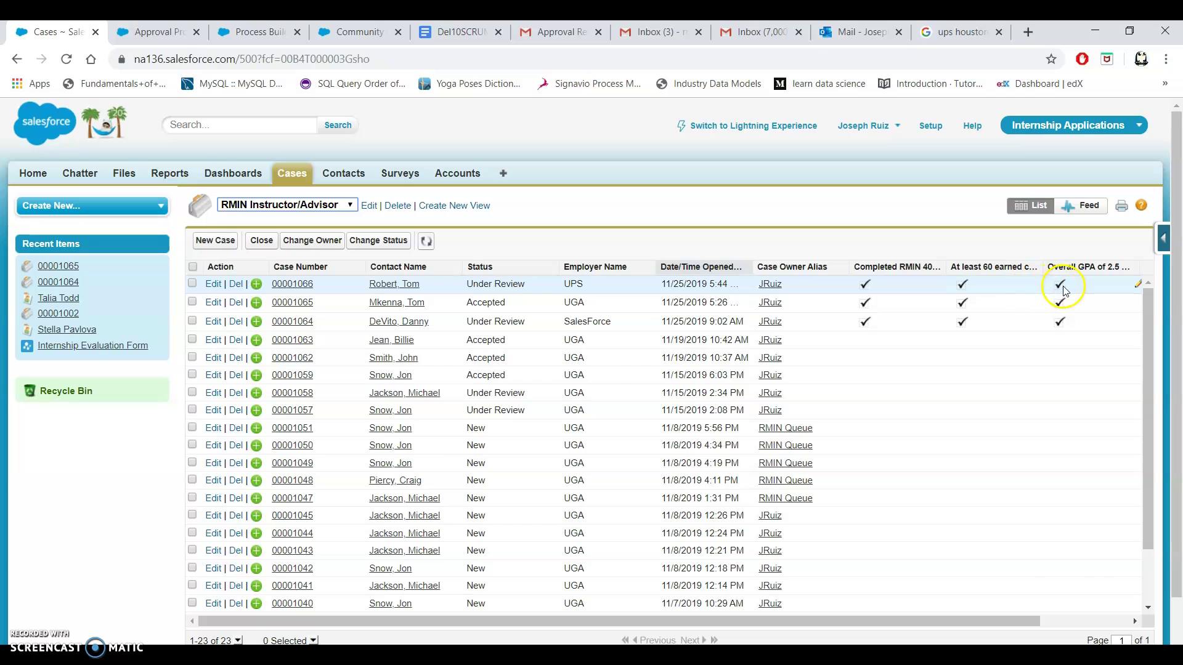
Open case 00001066 and go to its pending Step 1 in Approval History.
click(282, 286)
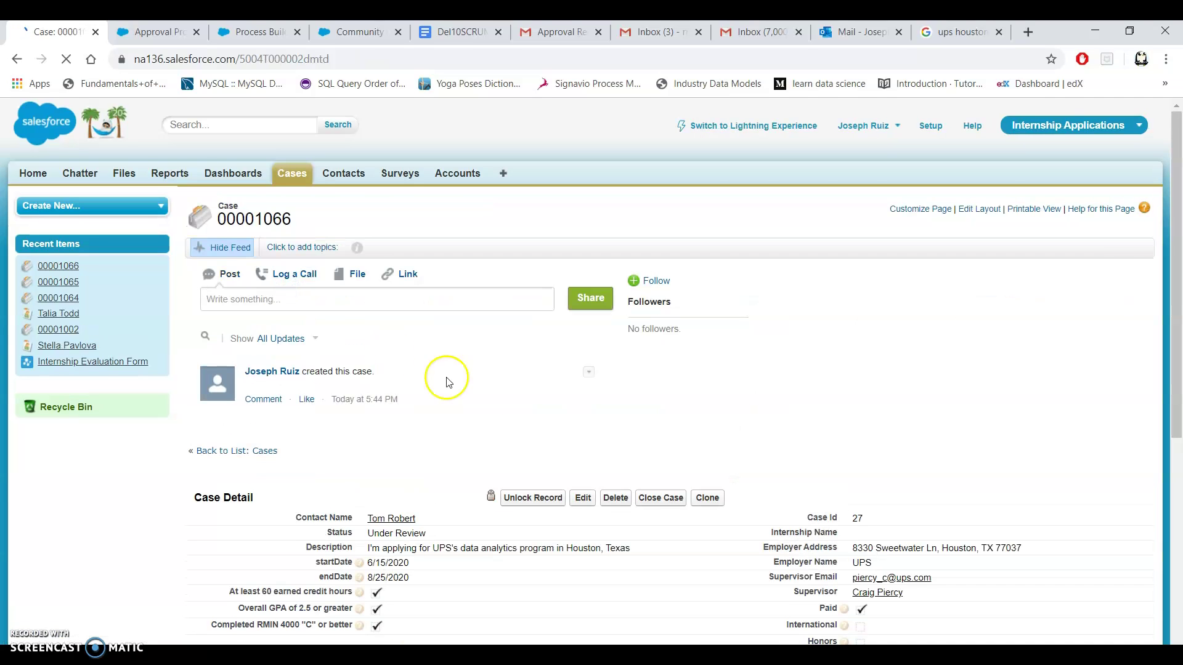
scroll(521, 402, down, 5)
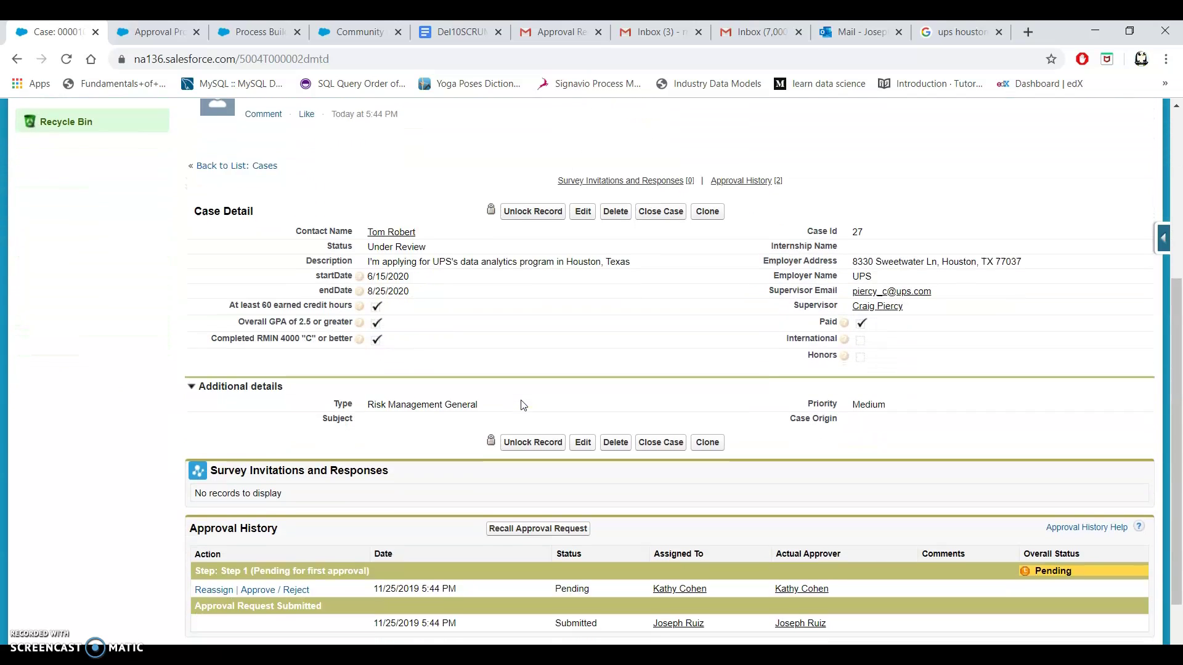
scroll(523, 405, down, 1)
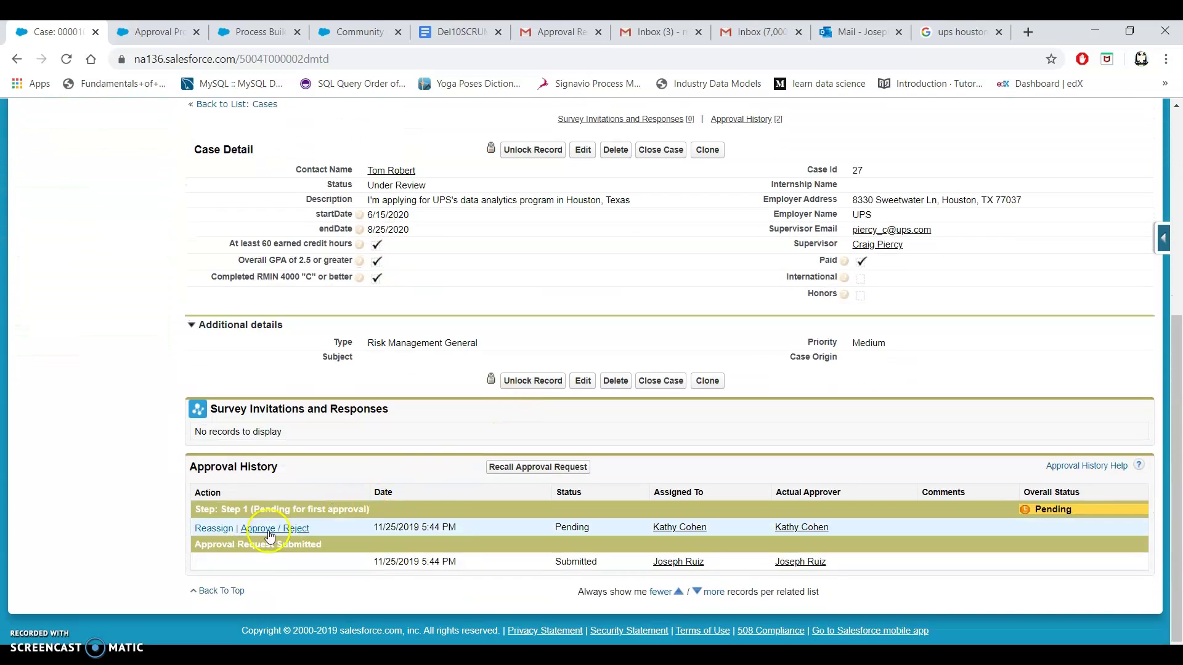
click(249, 532)
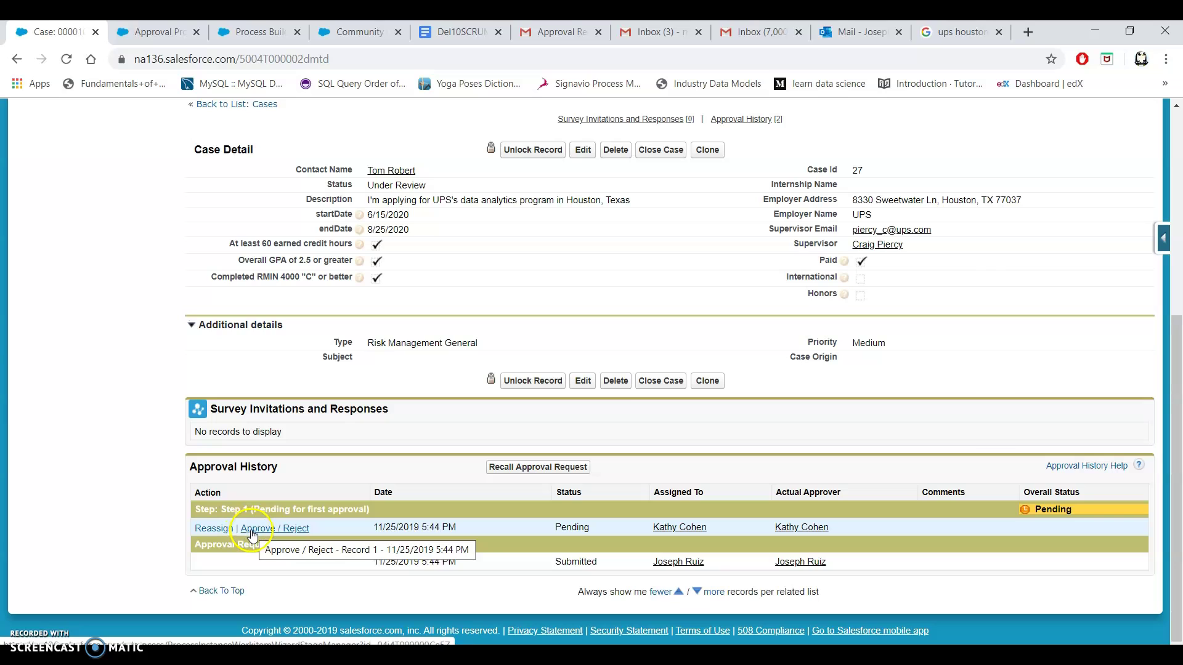
Approve Step 1 of case 00001066 with a 'Thank you for…' comment.
click(252, 536)
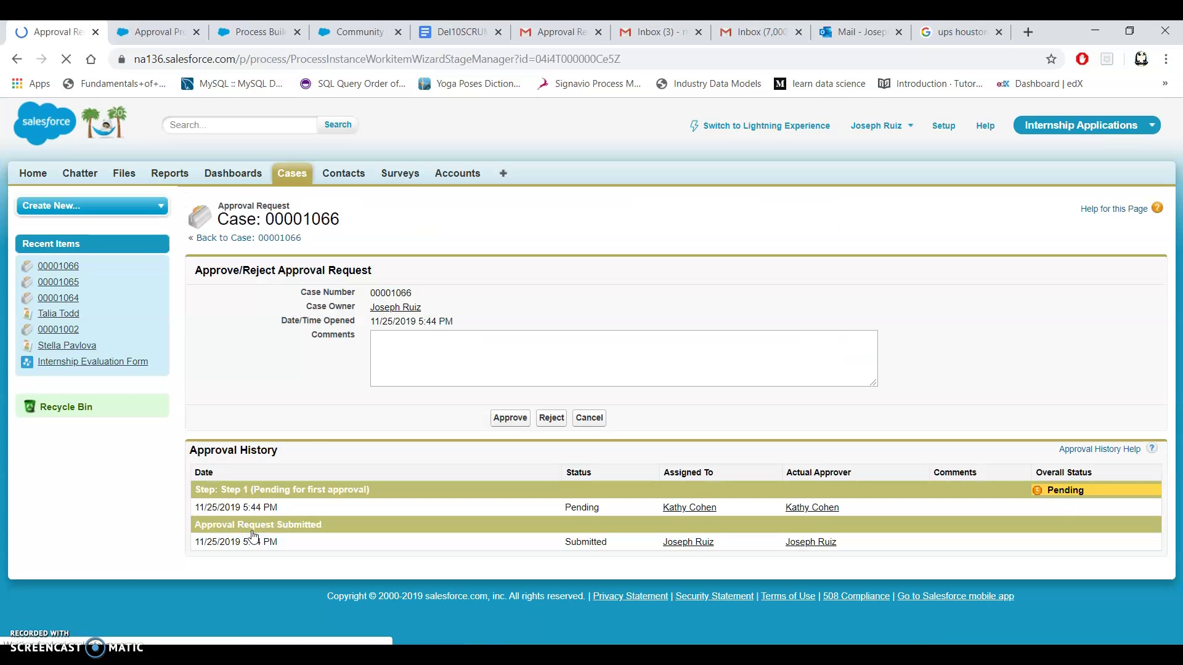
text(Thank you for submitting your application.)
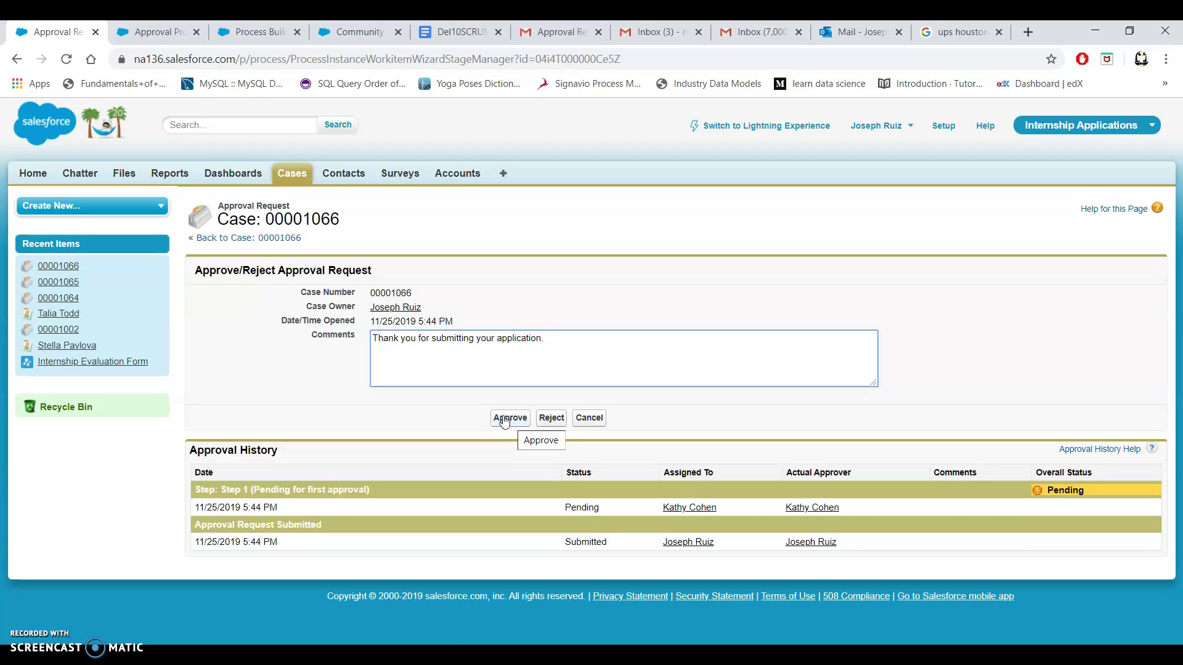
click(509, 418)
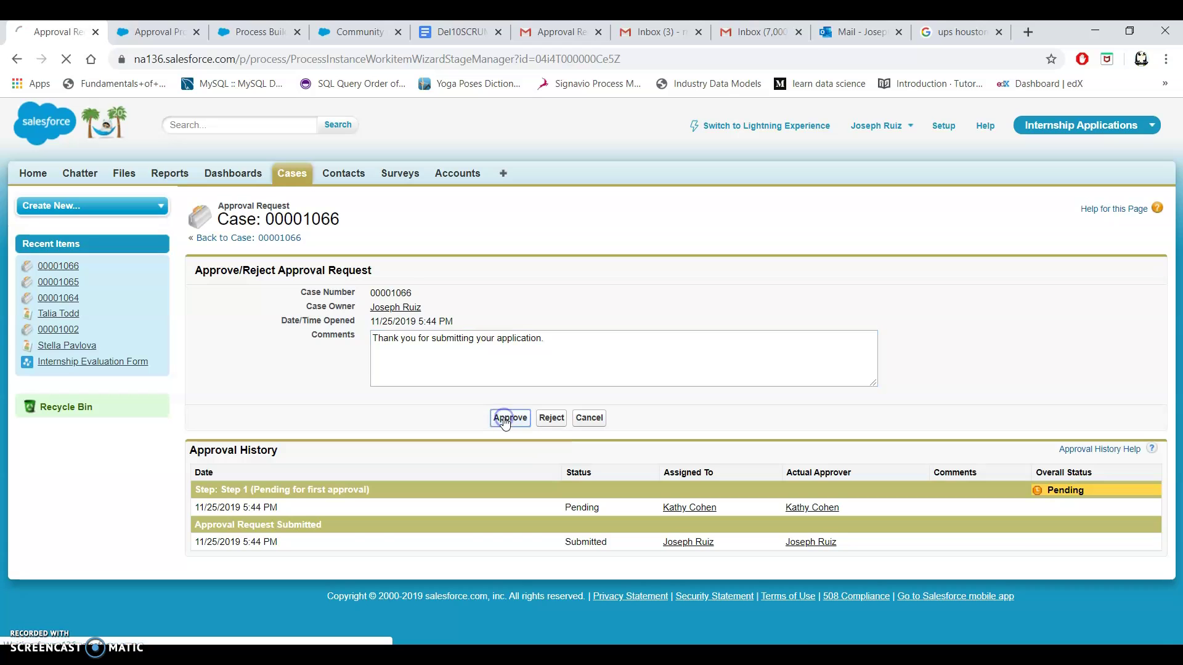
scroll(516, 377, down, 1)
scroll(516, 377, down, 5)
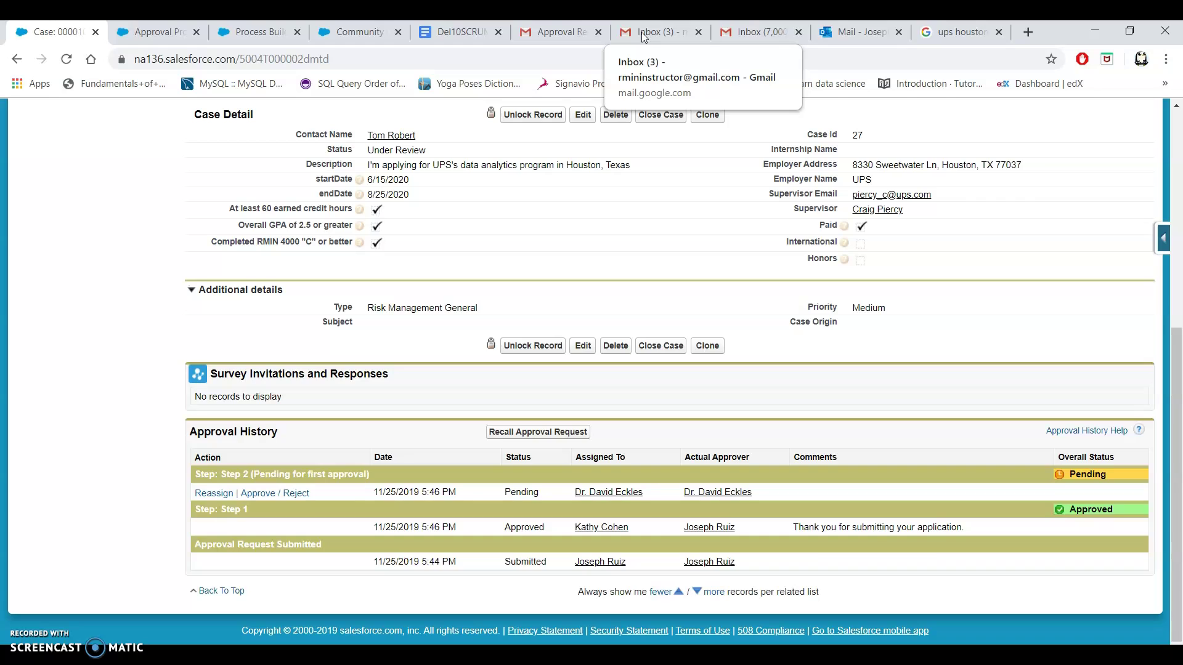
Read the second Approval Request email in Gmail, then show the Process Builder flow.
click(641, 32)
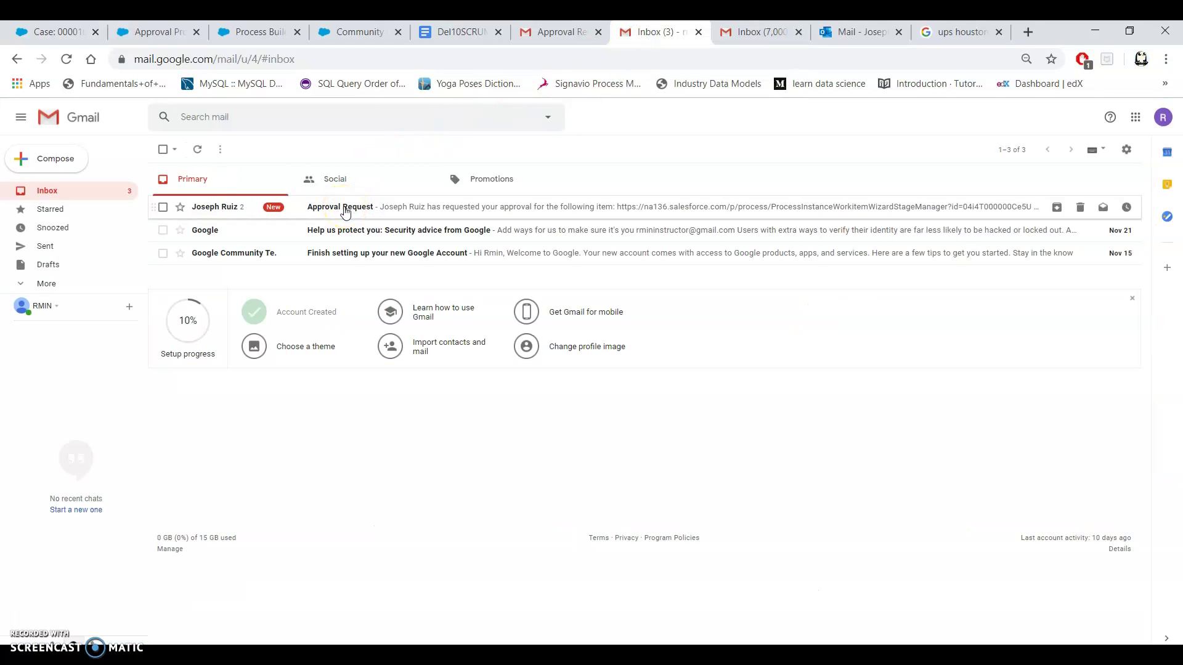
click(345, 208)
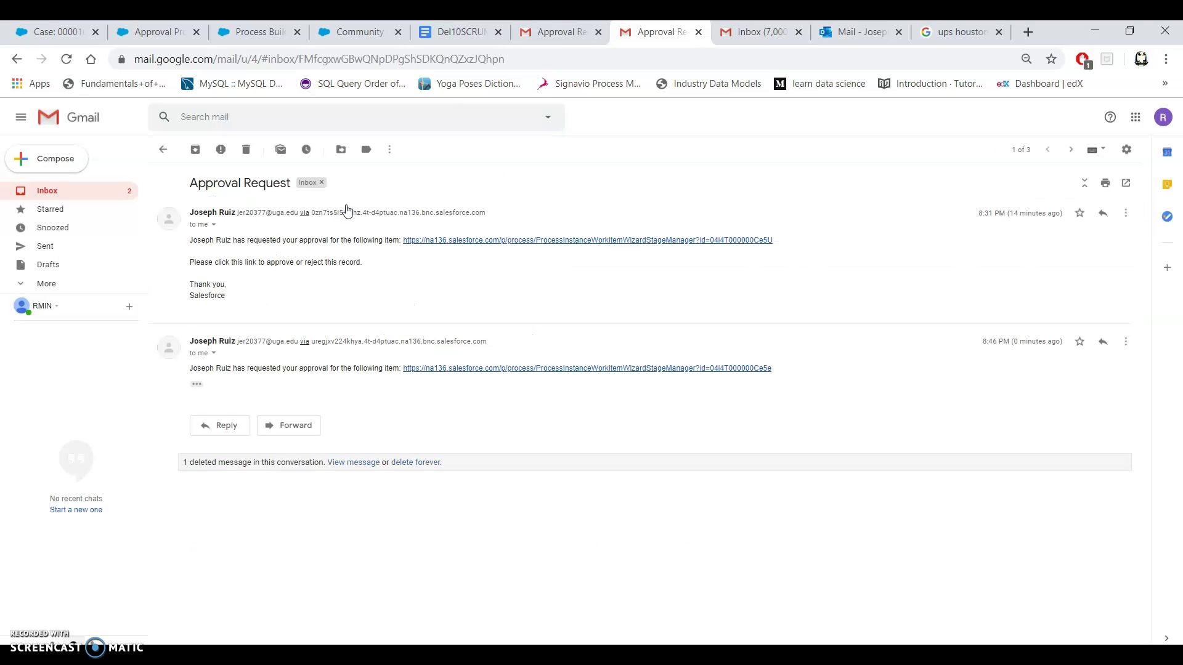
click(275, 241)
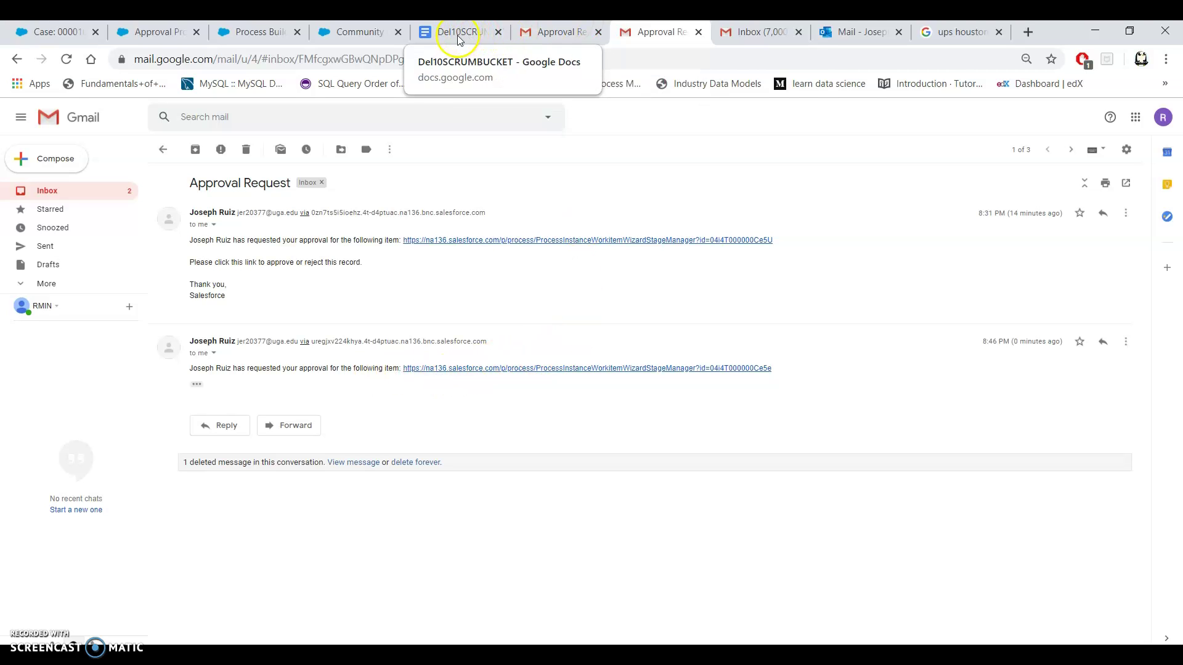
click(260, 35)
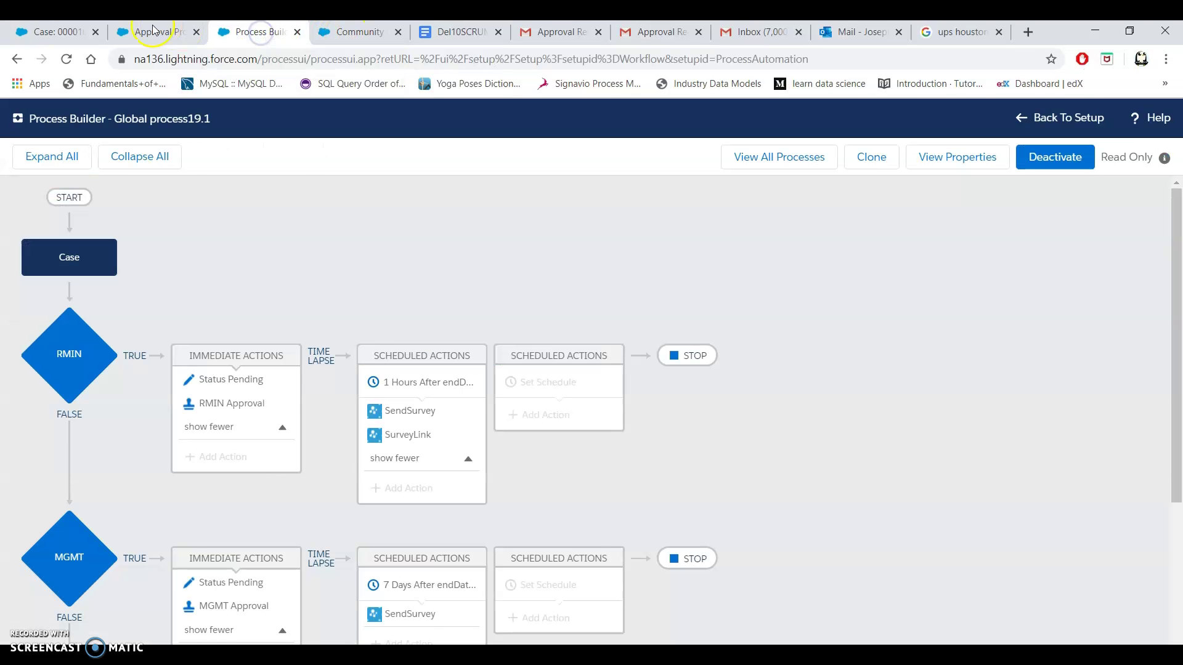
Return to case 00001066, check the contact's details, and view Step 2 pending in Approval History.
click(151, 29)
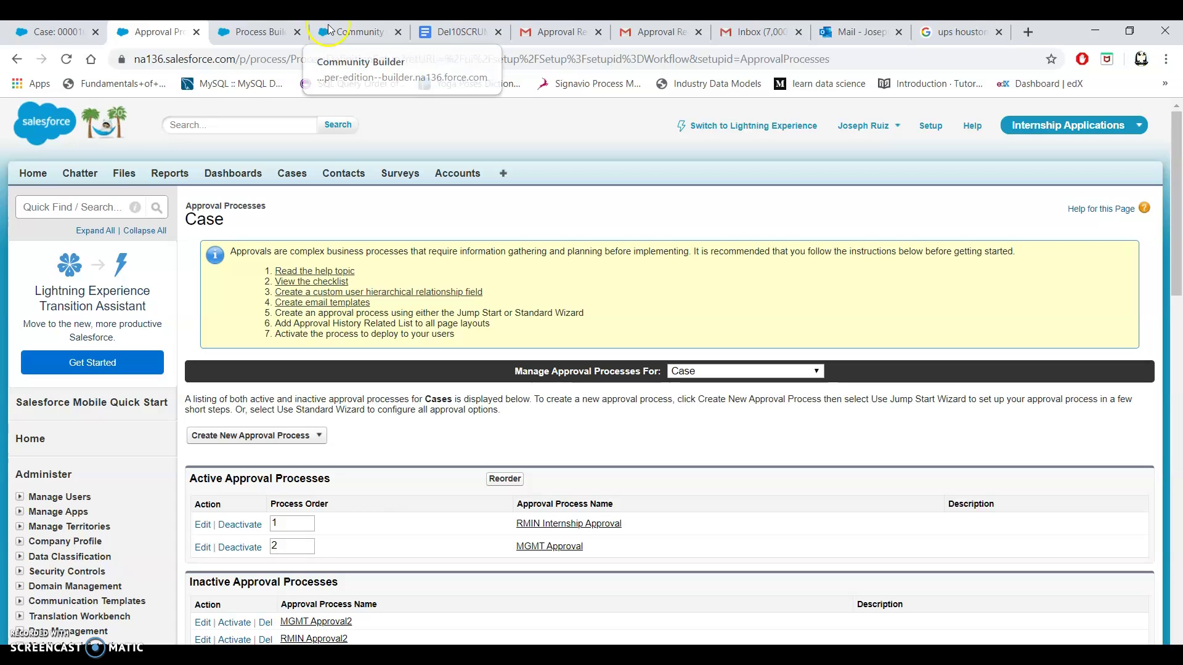
click(55, 34)
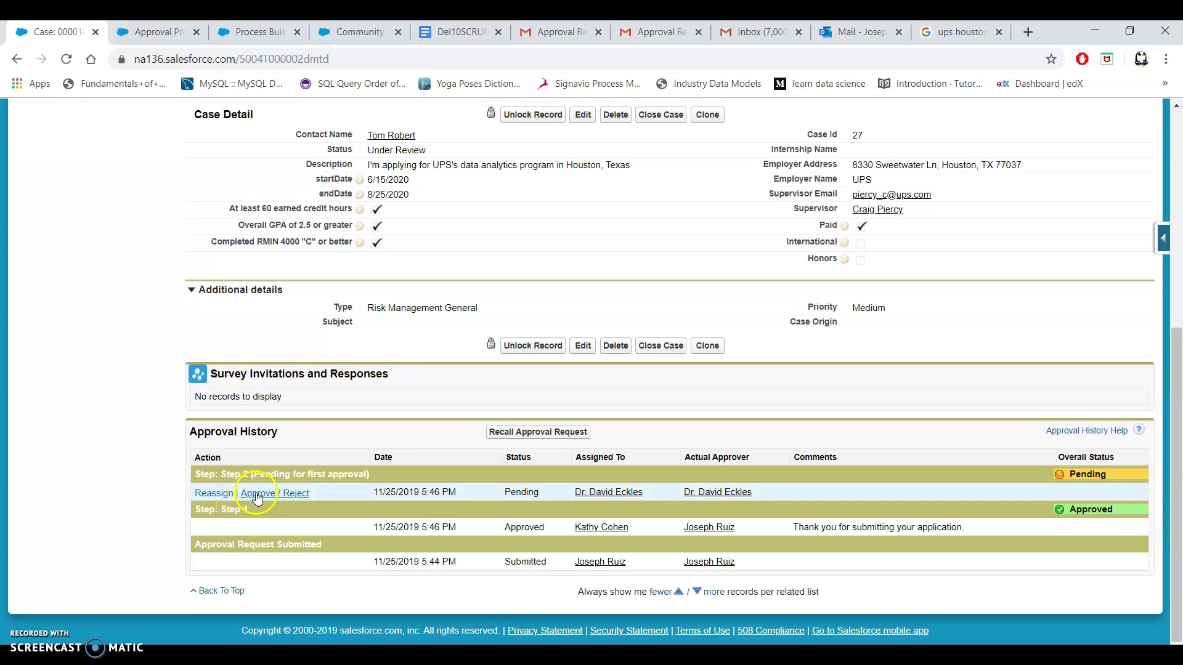
scroll(300, 491, up, 3)
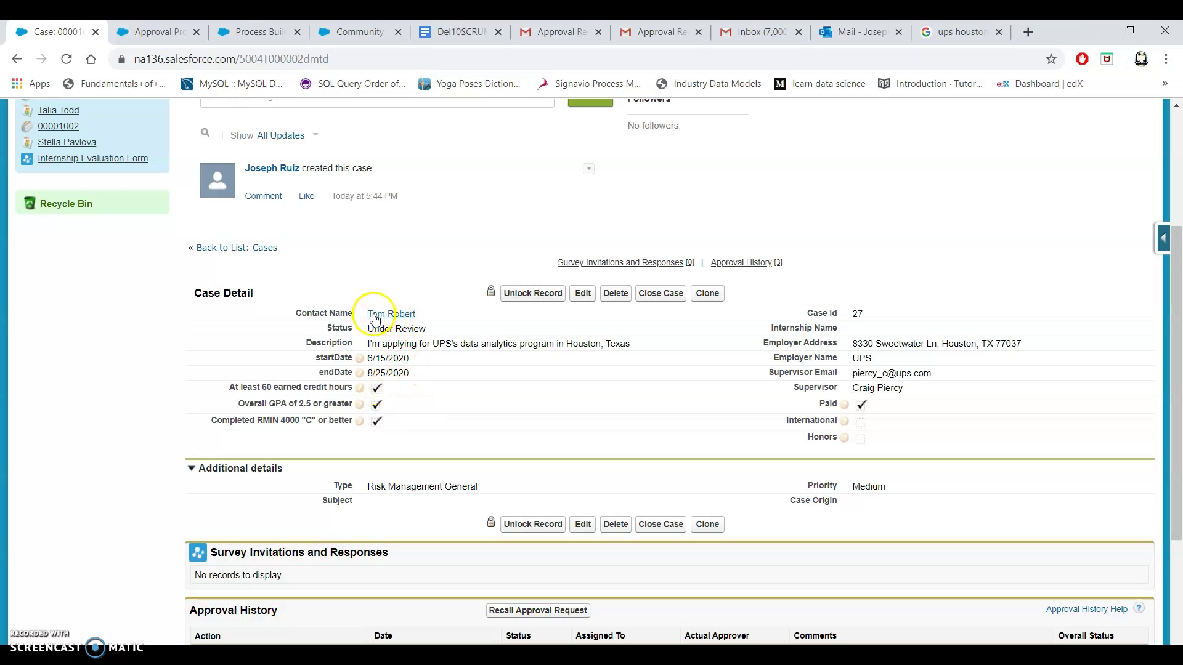
mouse_move(388, 315)
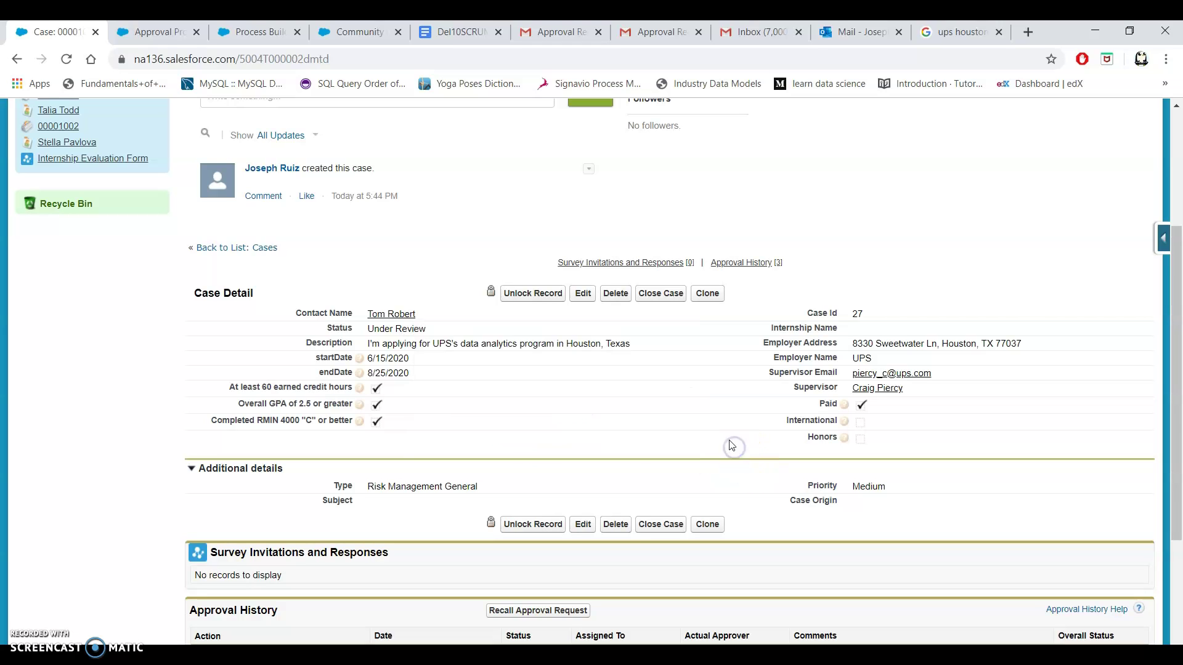
click(856, 364)
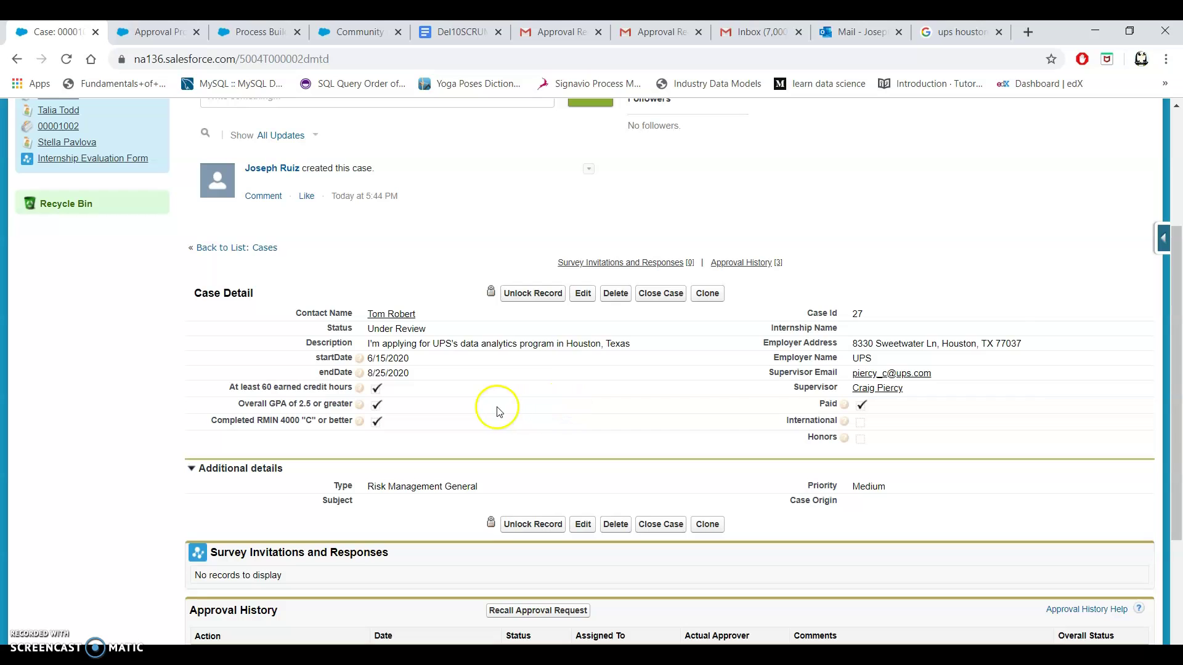
scroll(493, 396, down, 1)
scroll(500, 395, down, 2)
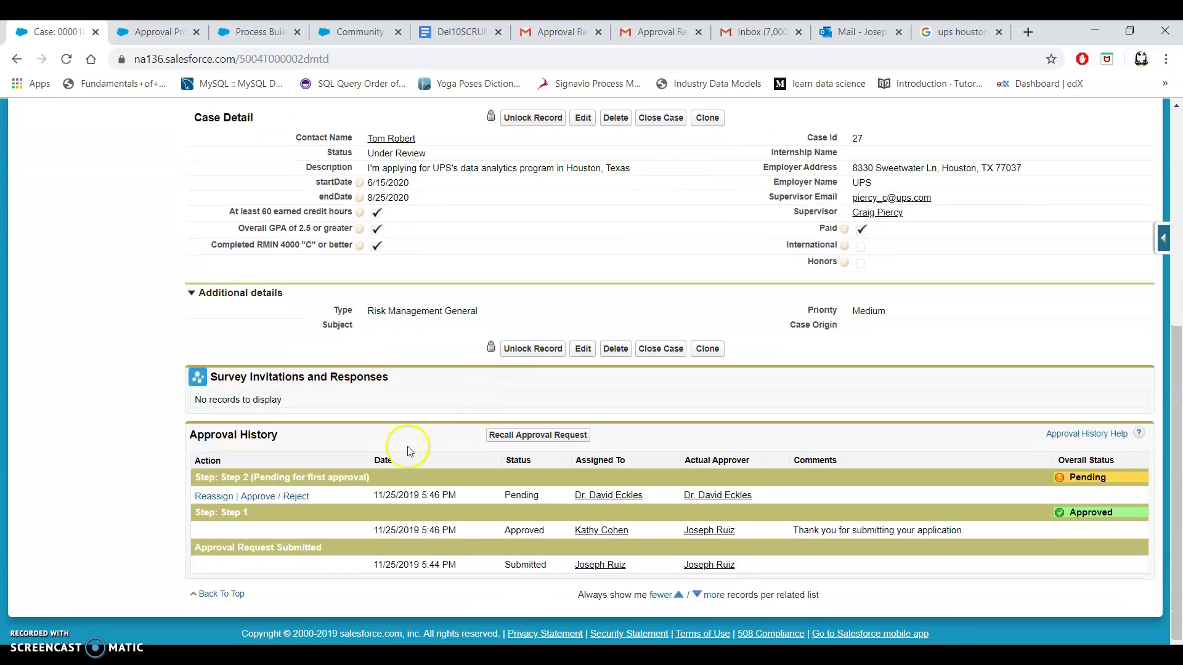
Approve Step 2 of case 00001066 with the comment 'Hope you do well in Texas! Good luck.'.
click(259, 497)
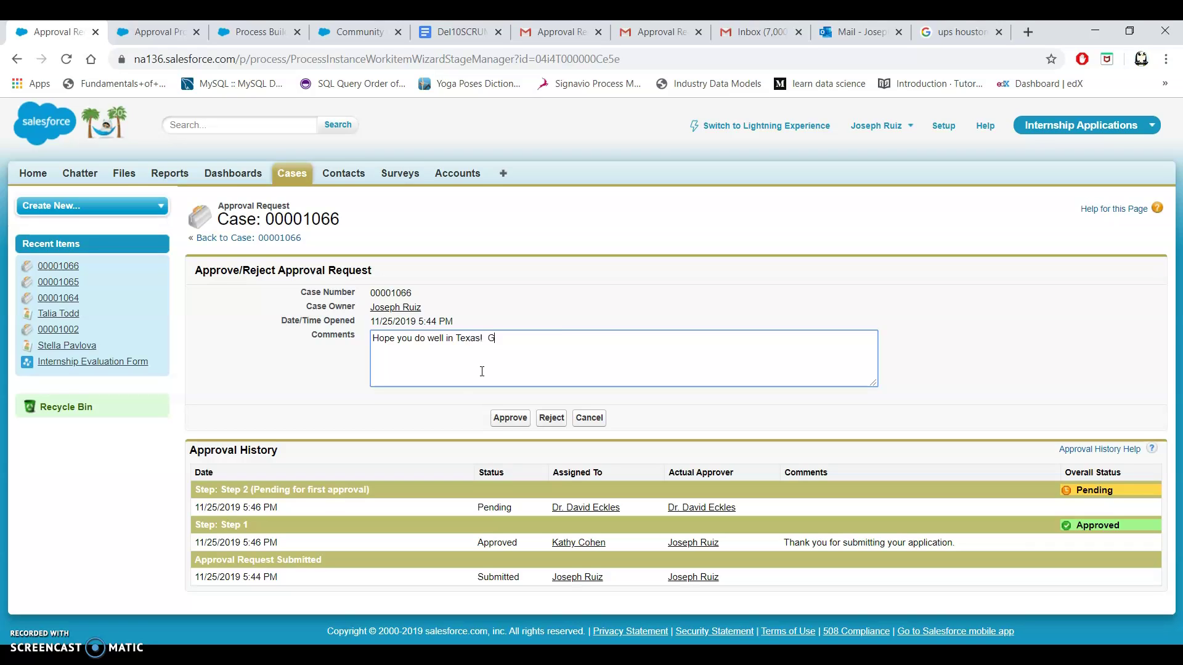
text(.)
click(504, 420)
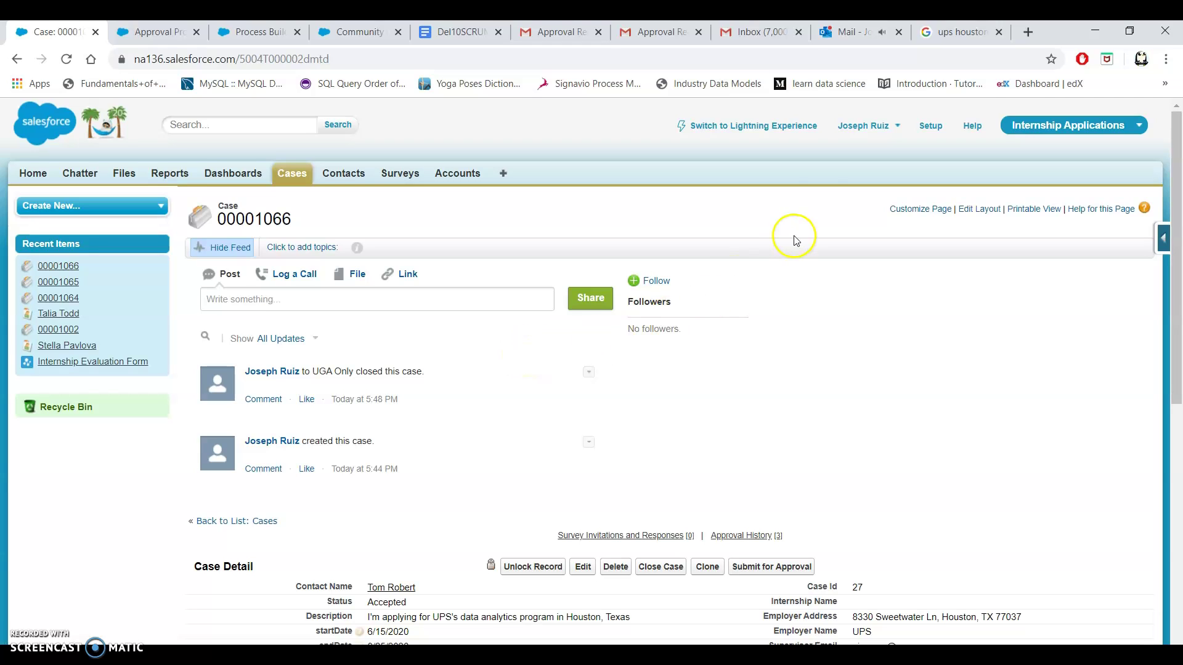
Read the newest Outlook response email for case 00001066, then return to the community case page.
click(850, 34)
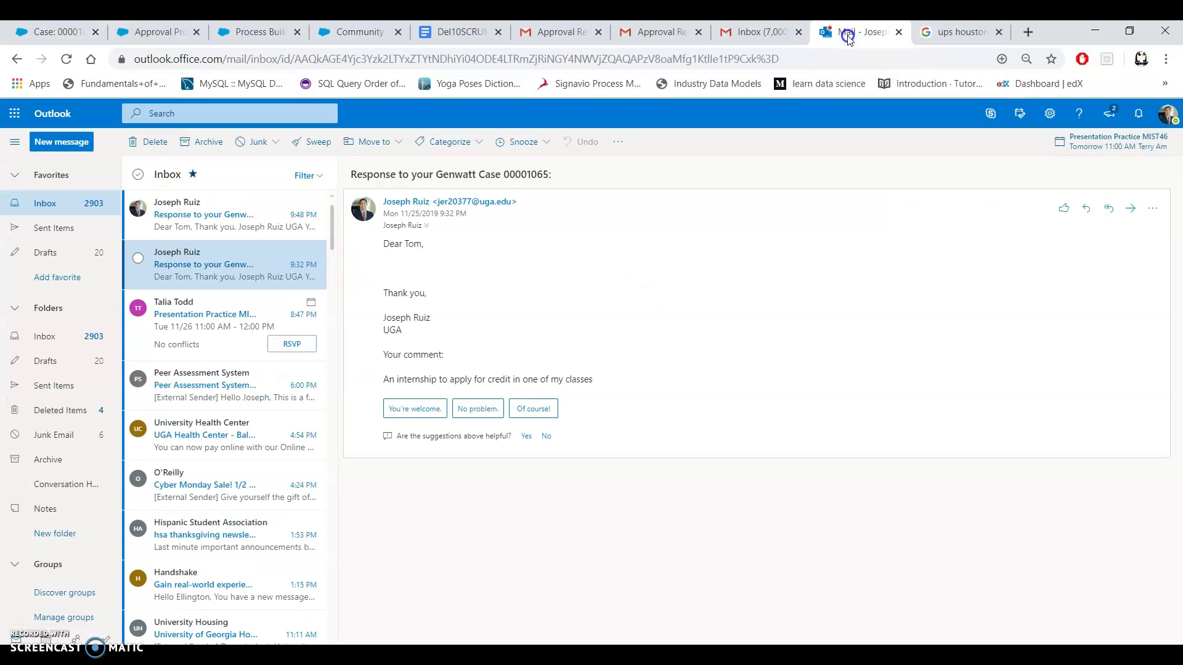
click(223, 226)
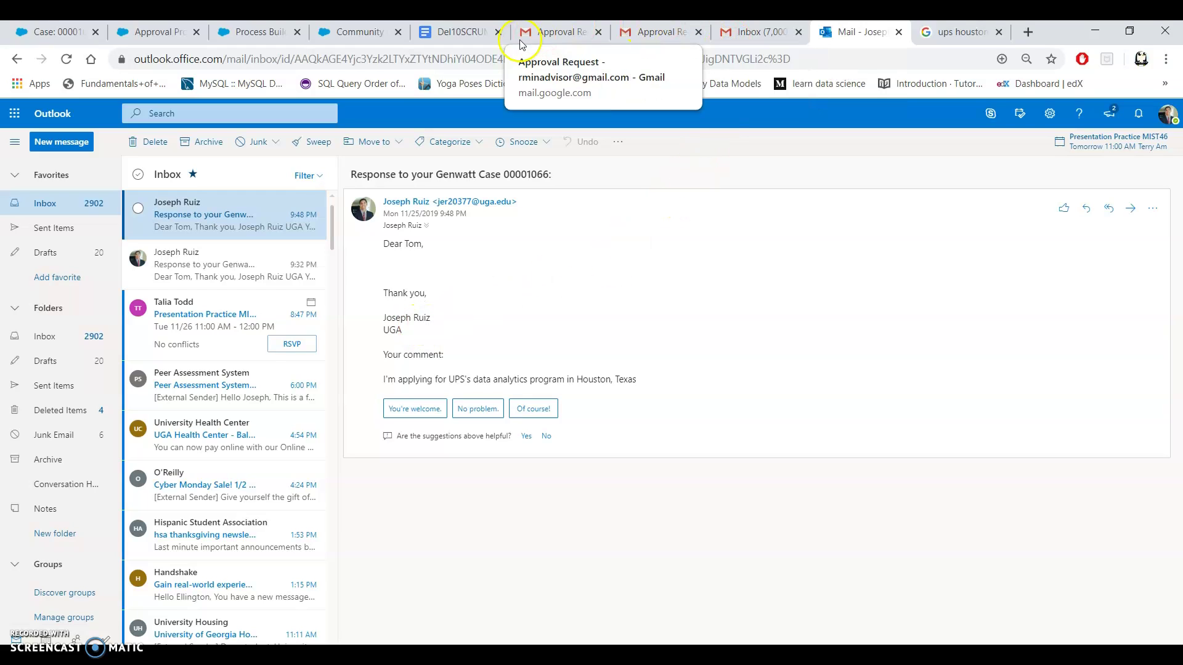
click(355, 37)
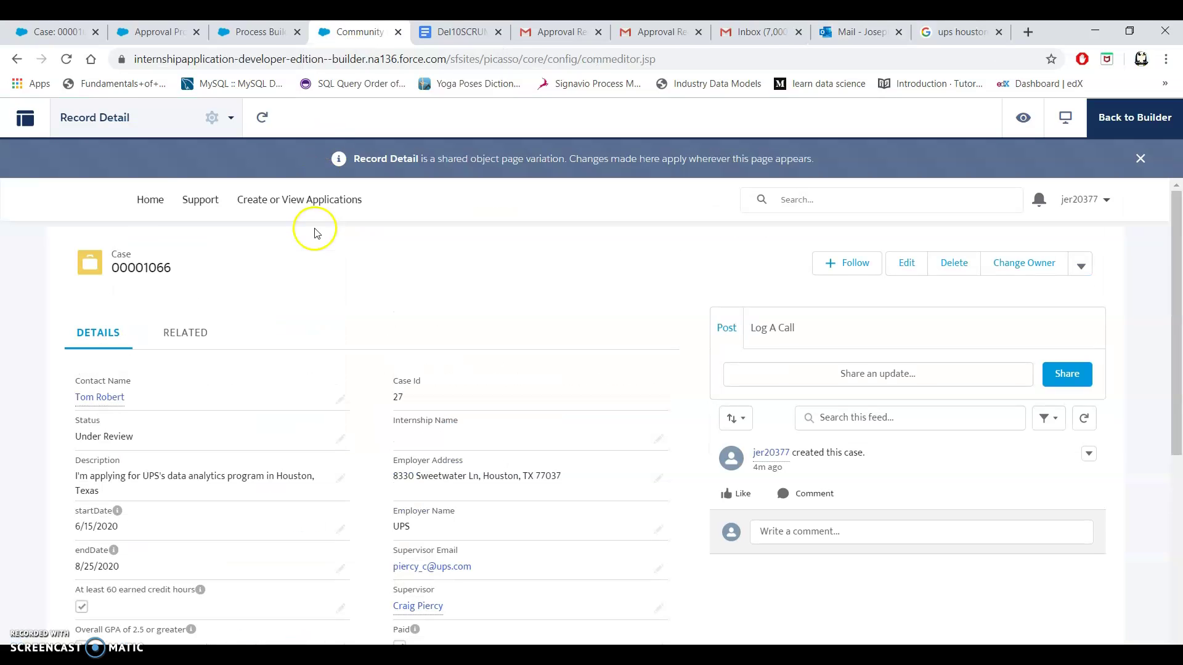
click(152, 206)
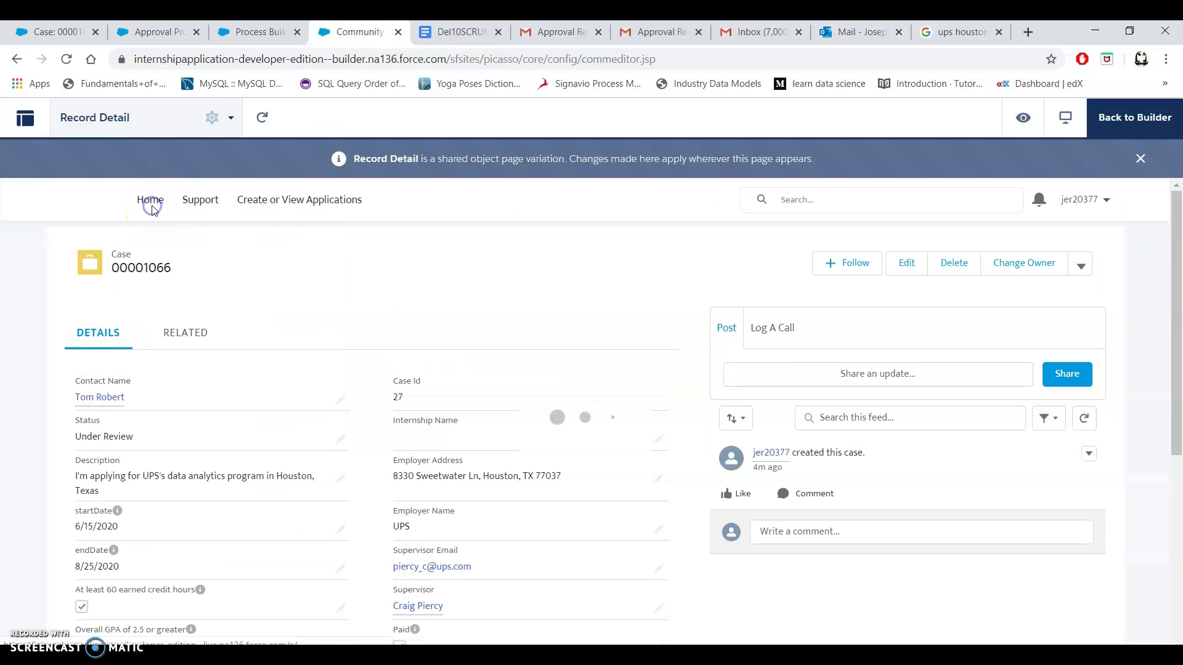
click(291, 159)
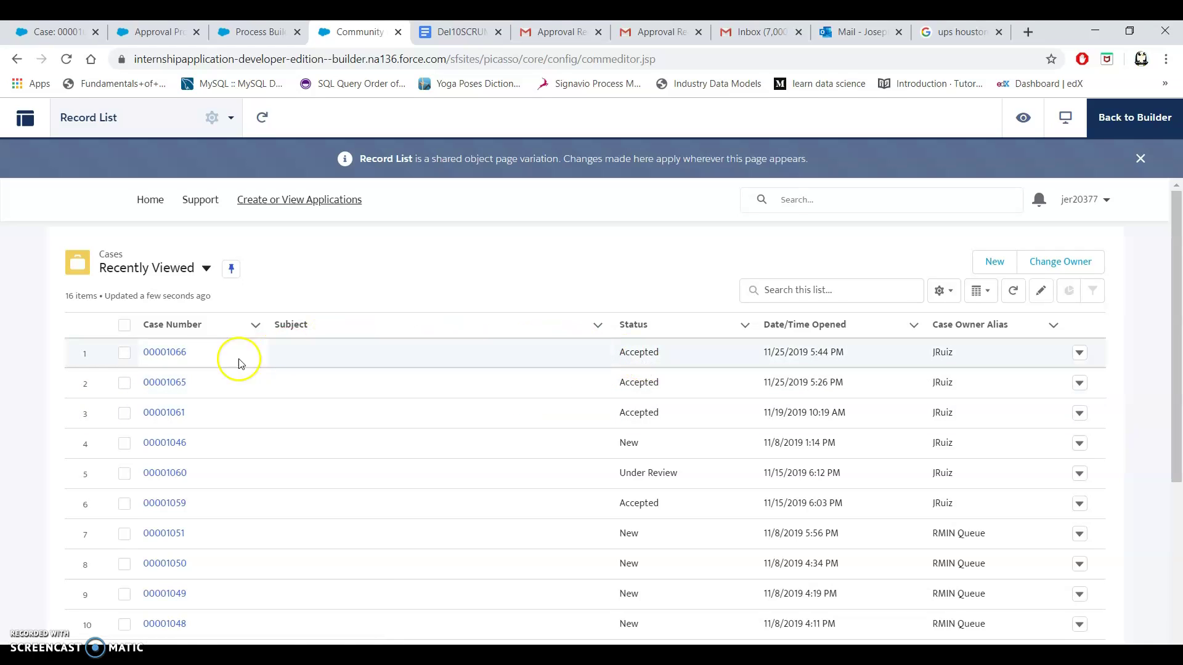
click(171, 355)
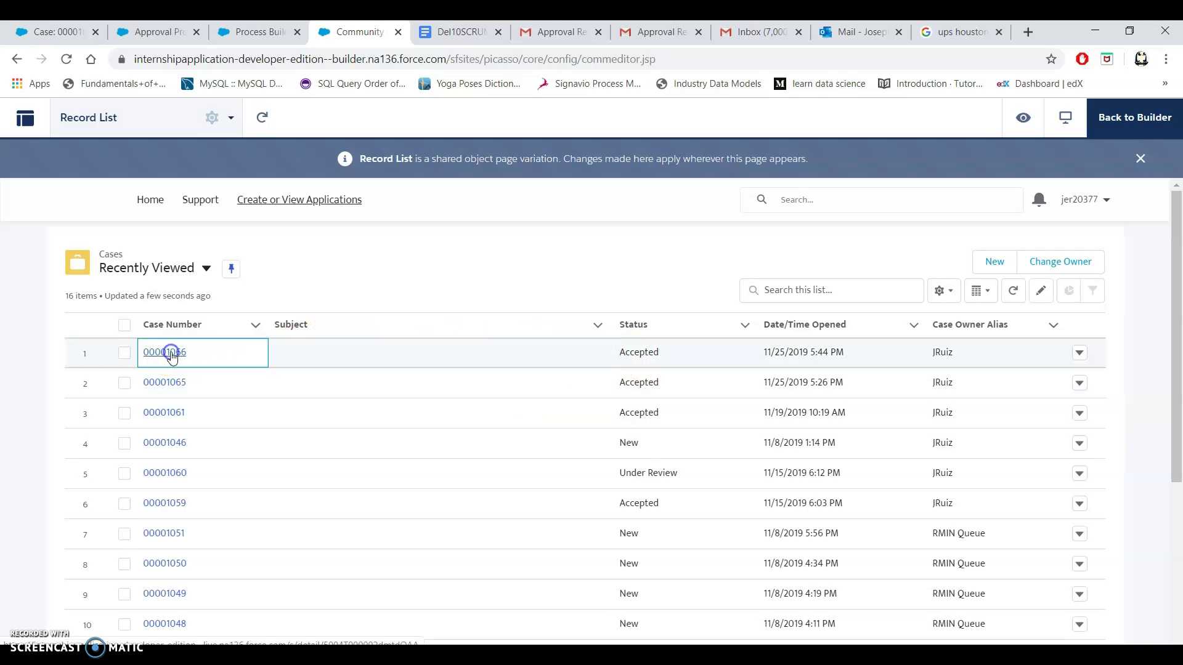
scroll(517, 439, down, 2)
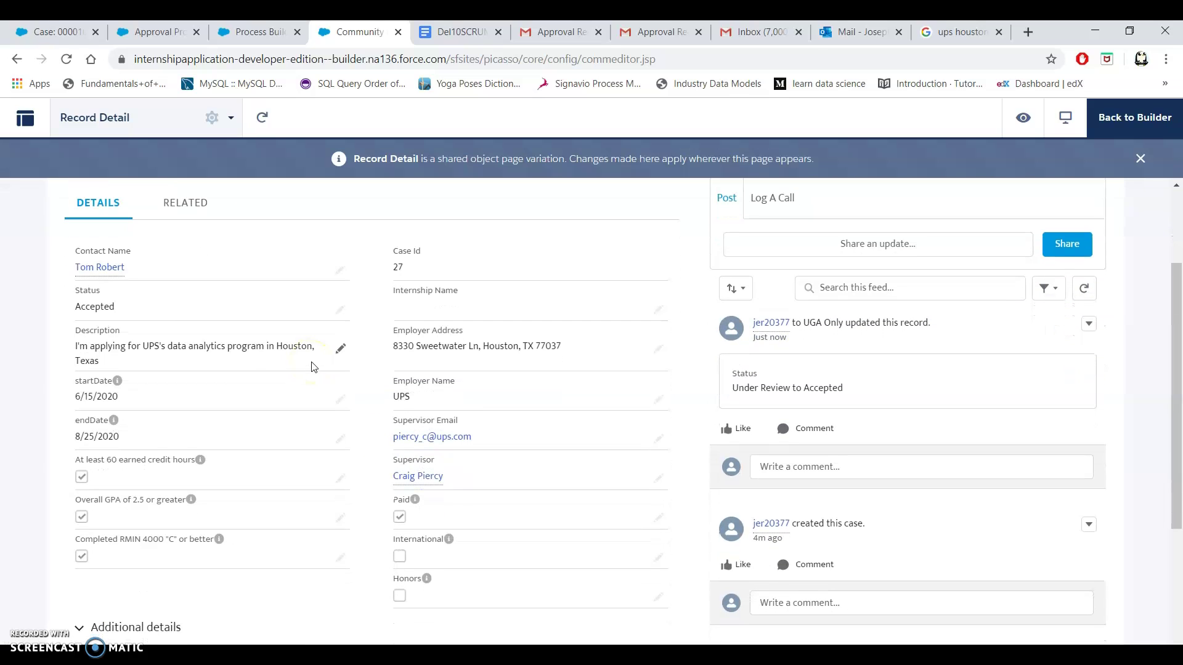
click(441, 36)
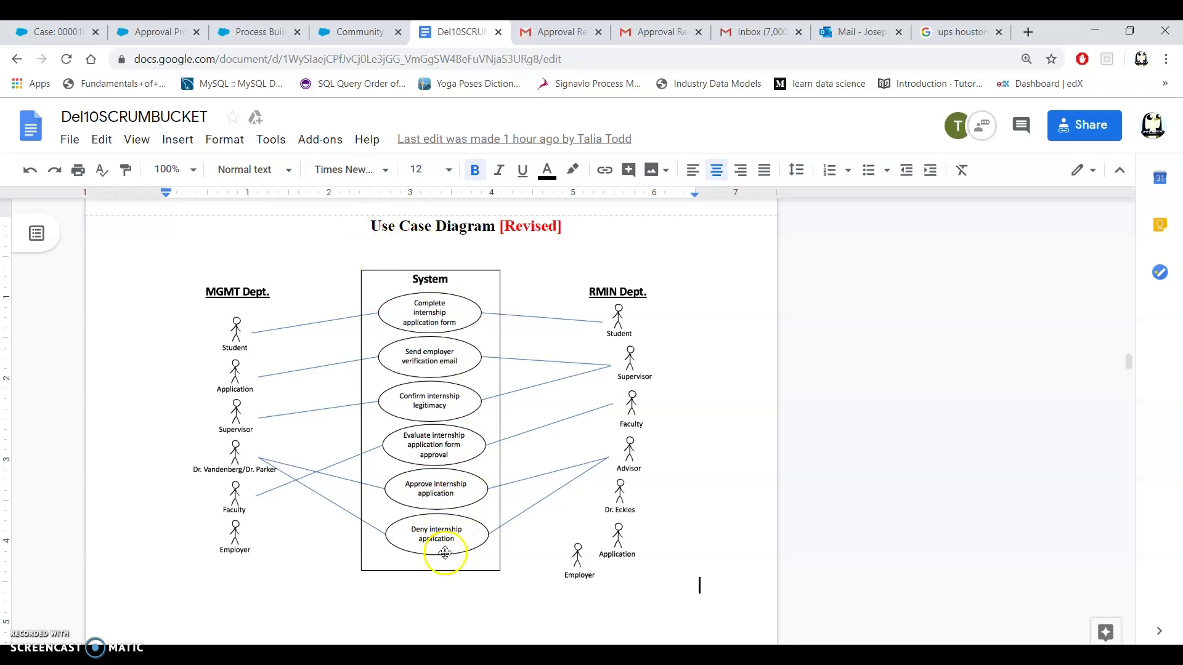
click(341, 38)
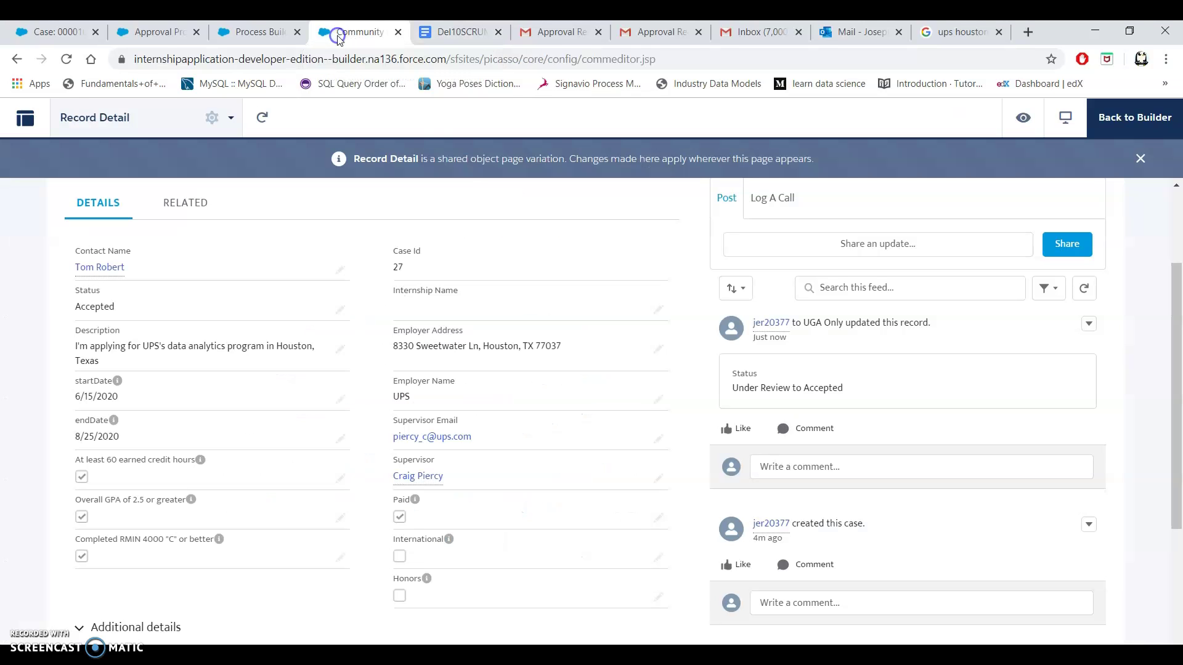
scroll(506, 241, up, 2)
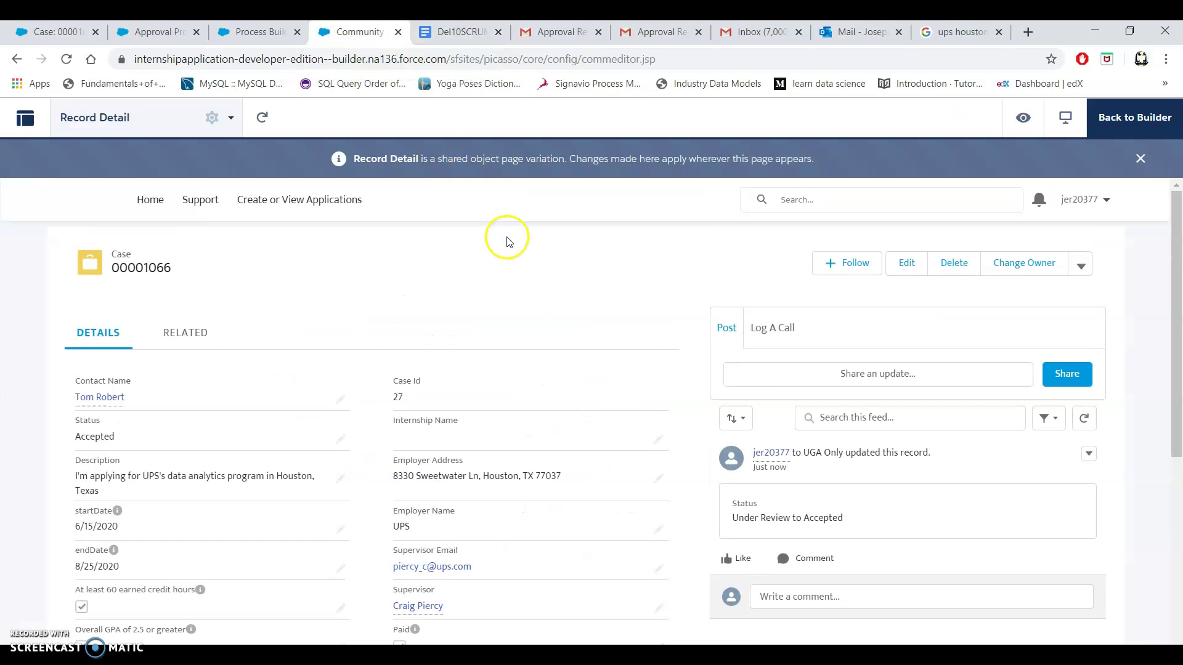
click(257, 200)
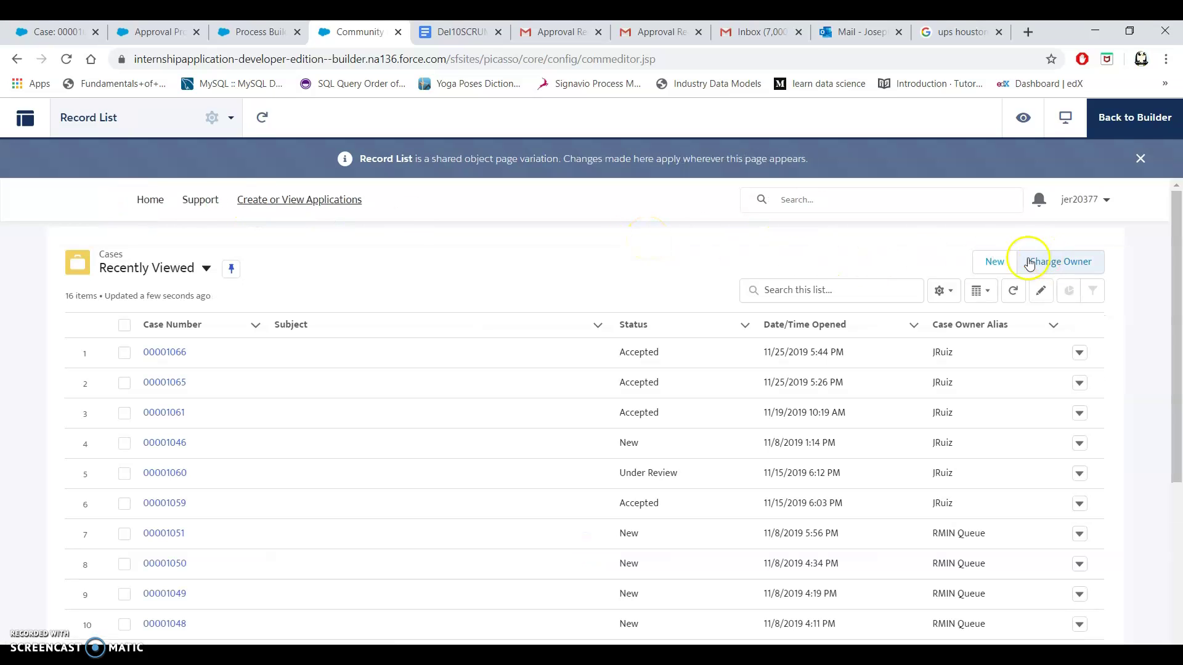
Start a new case with the Risk Management-General record type.
click(990, 261)
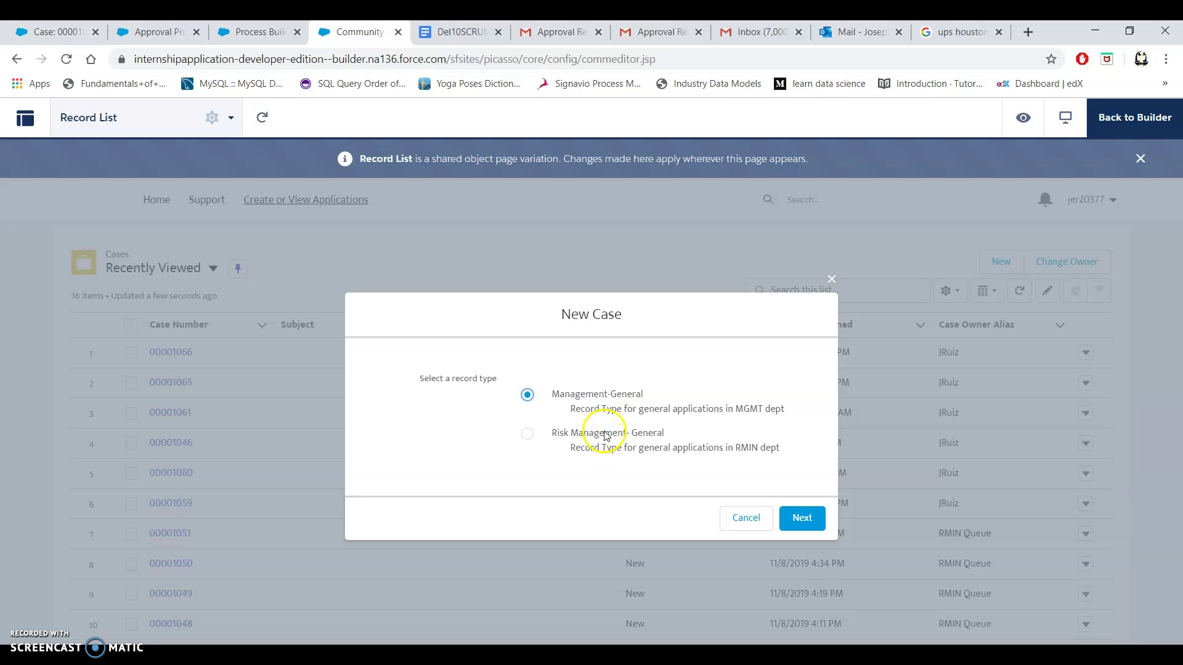
click(629, 438)
click(798, 523)
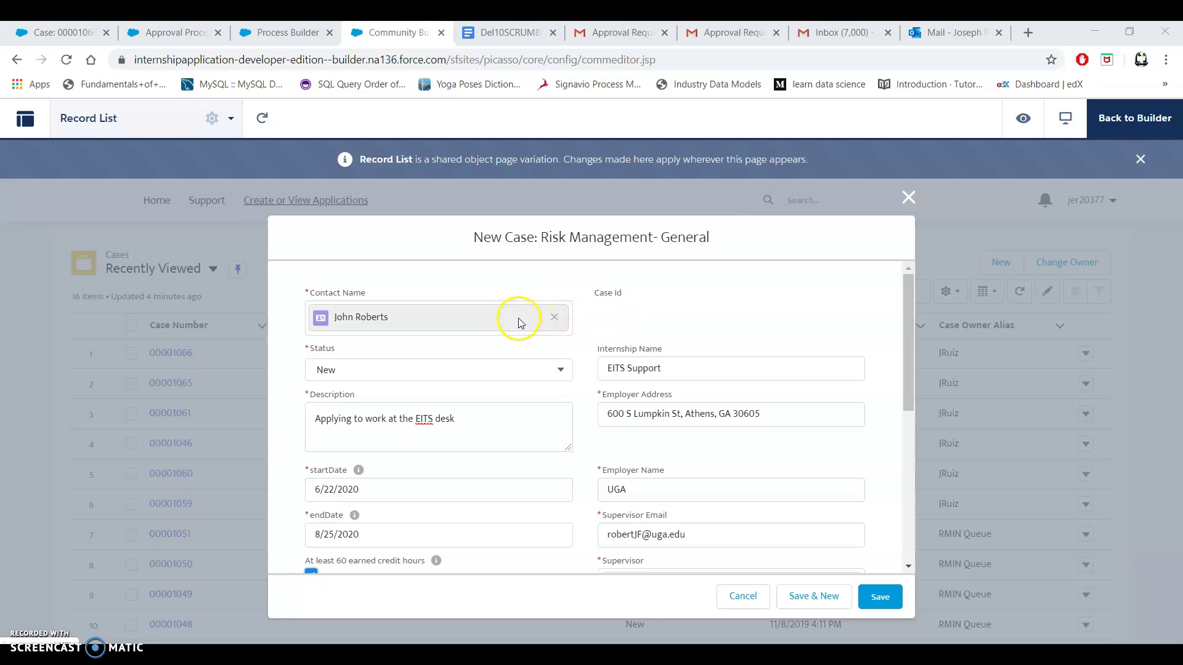
Fill in the EITS Support internship application at UGA for 6/22/2020–8/25/2020 and save it.
scroll(659, 286, down, 1)
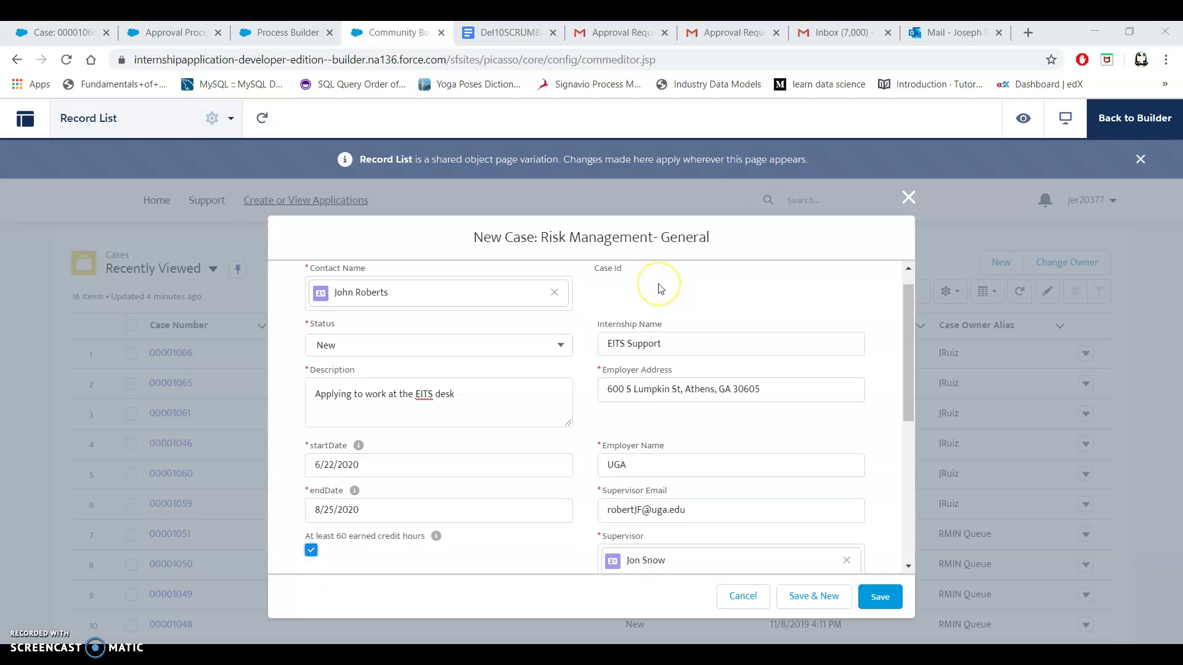
scroll(659, 288, down, 1)
scroll(659, 288, down, 1)
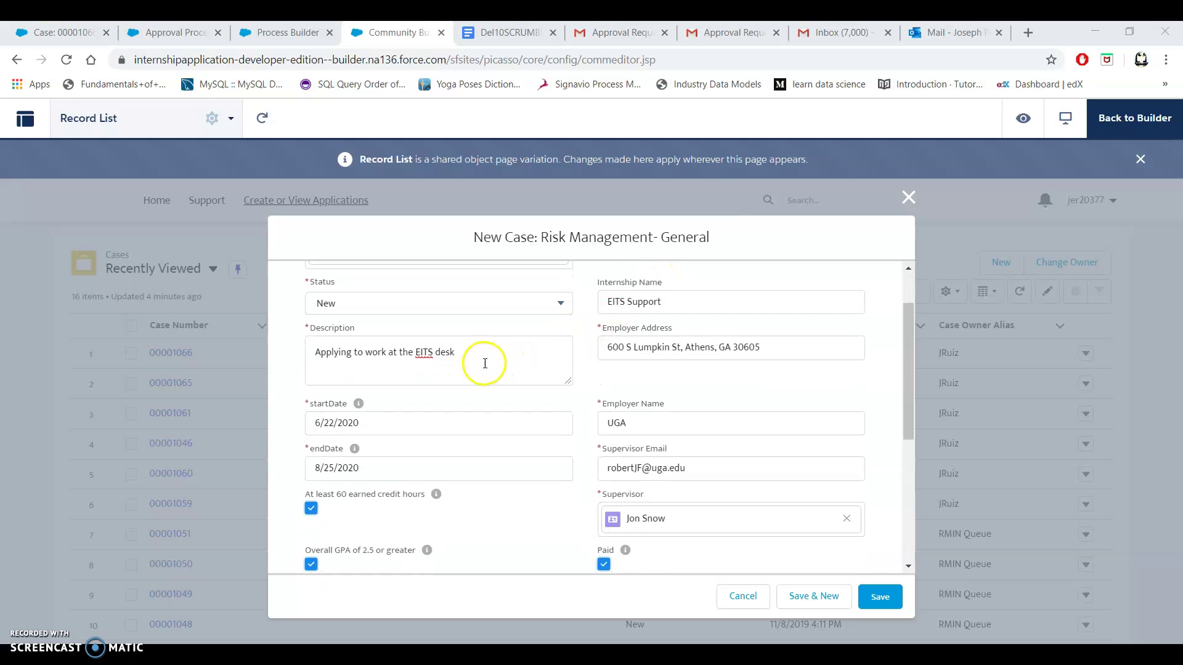
scroll(555, 378, down, 3)
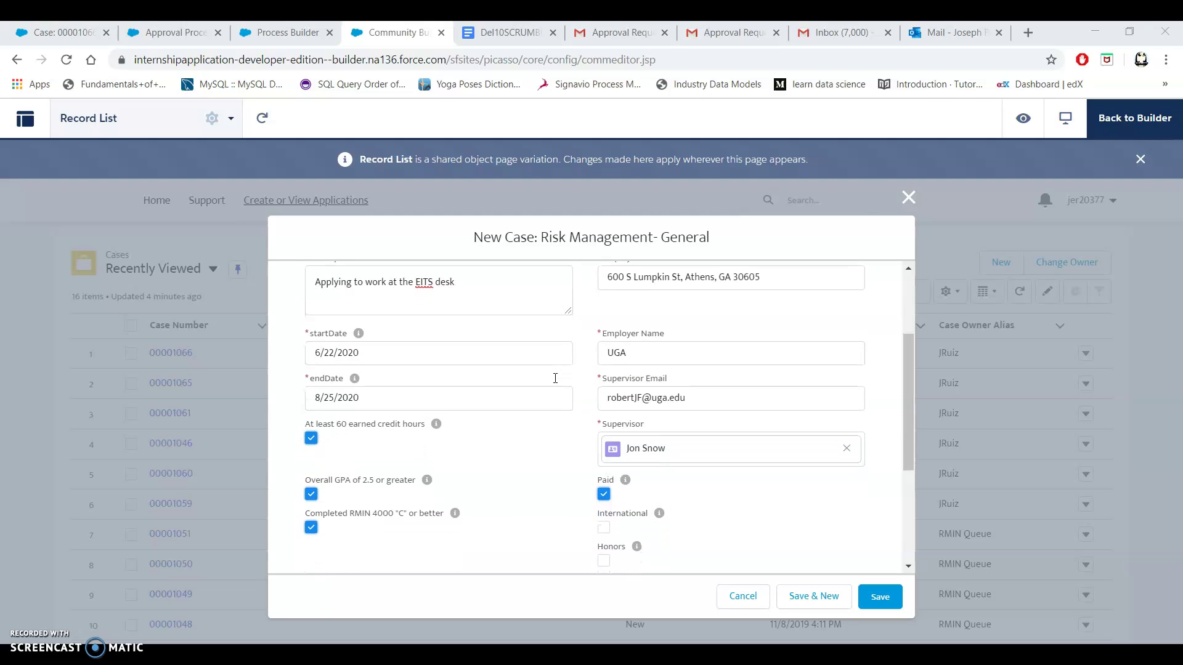
scroll(555, 378, up, 1)
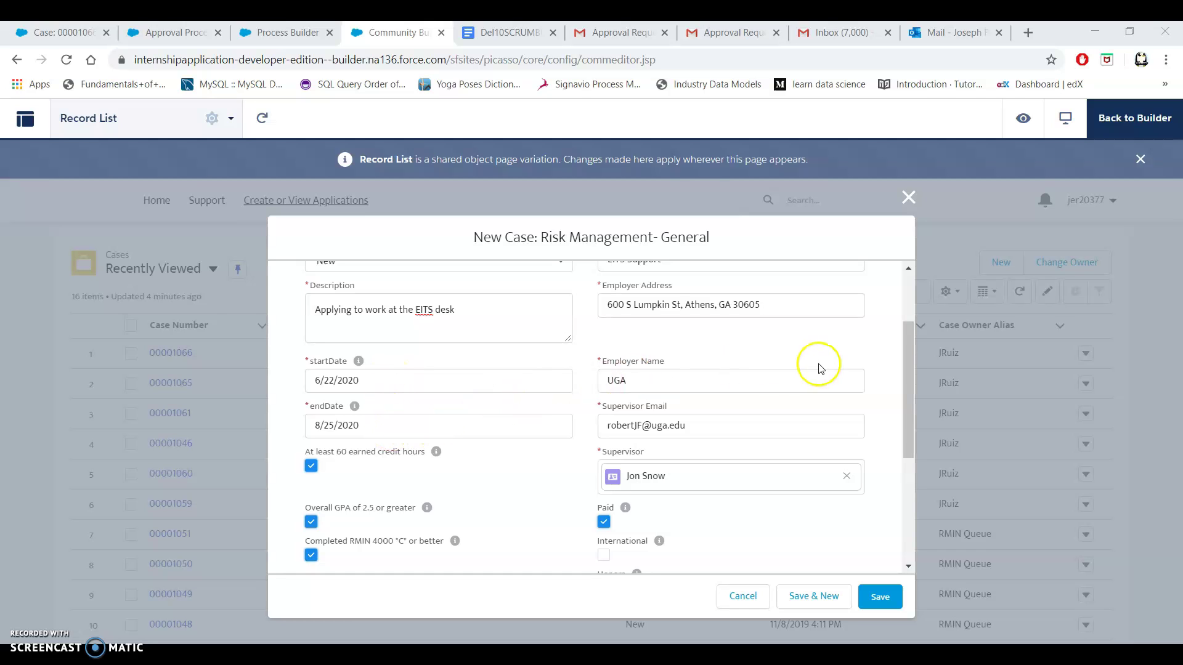
scroll(821, 369, up, 2)
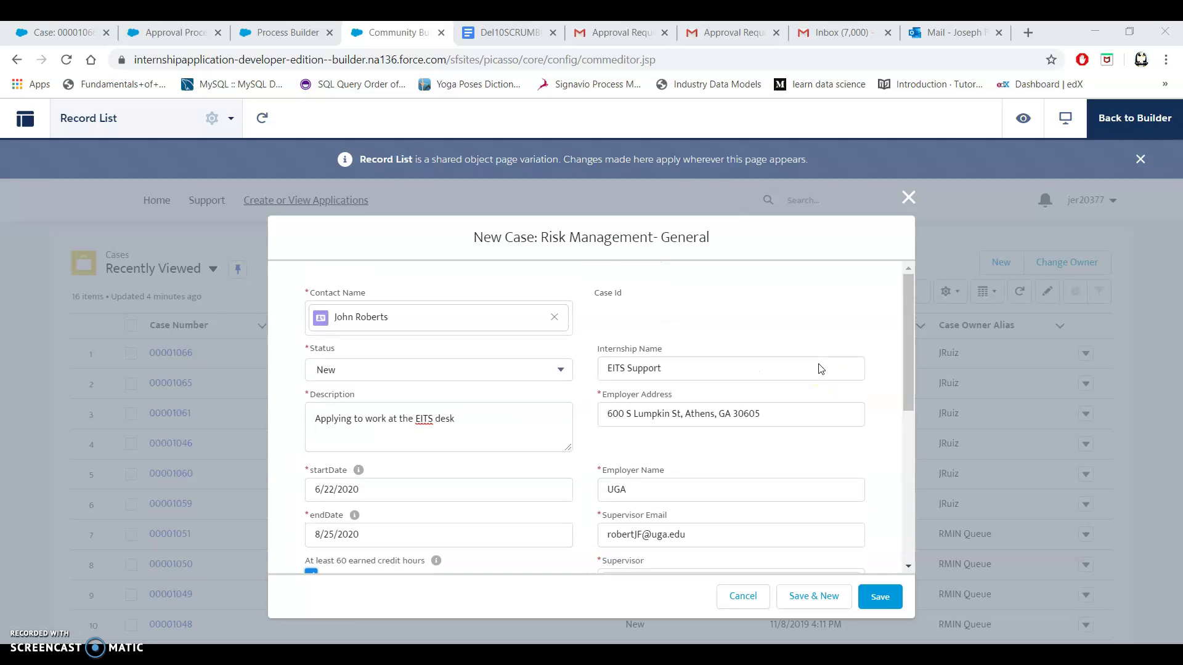
scroll(820, 369, down, 5)
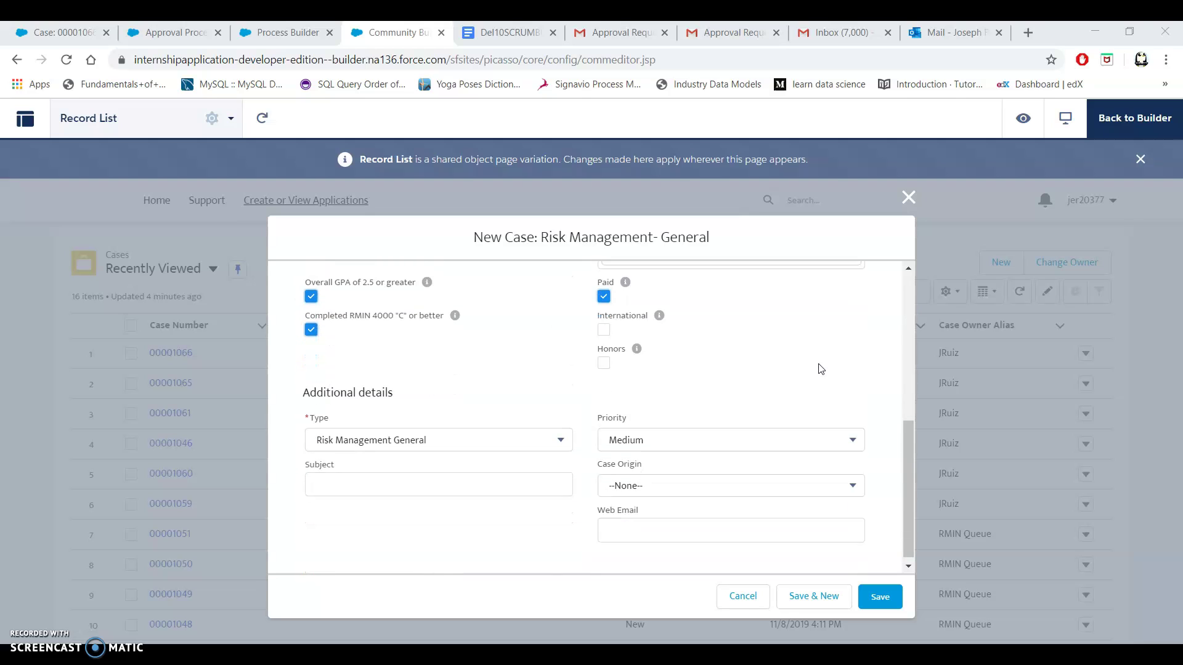
click(880, 599)
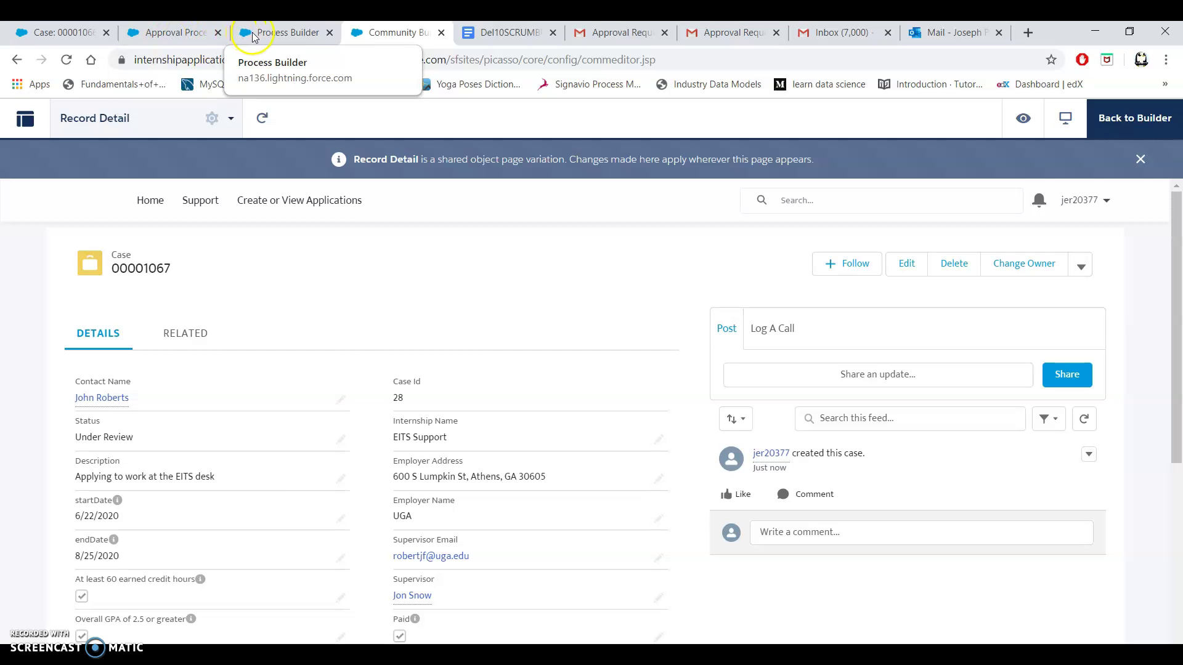
Open case 00001067 from the RMIN Instructor/Advisor case view in Salesforce Classic.
click(83, 33)
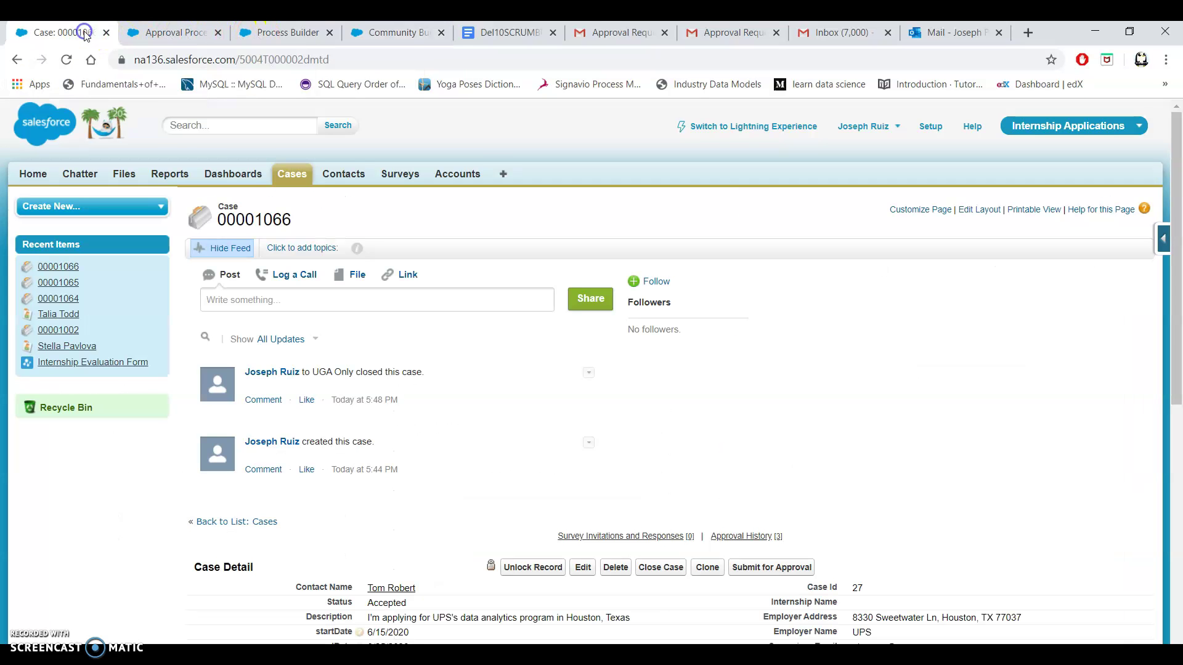
click(282, 176)
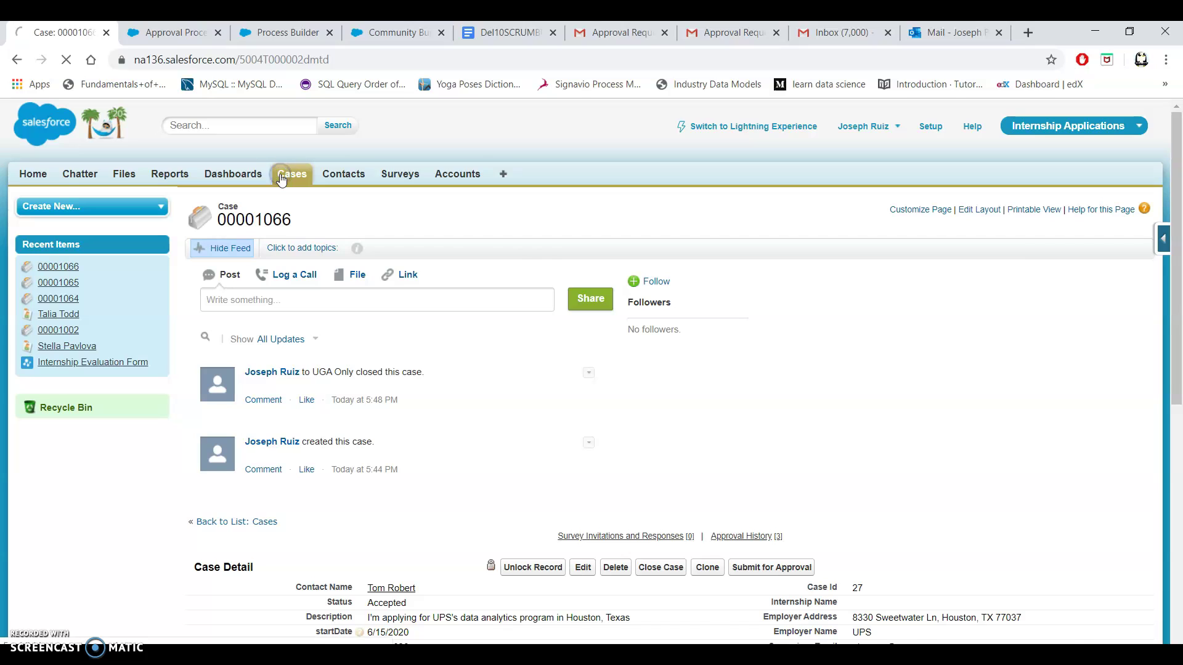
click(424, 252)
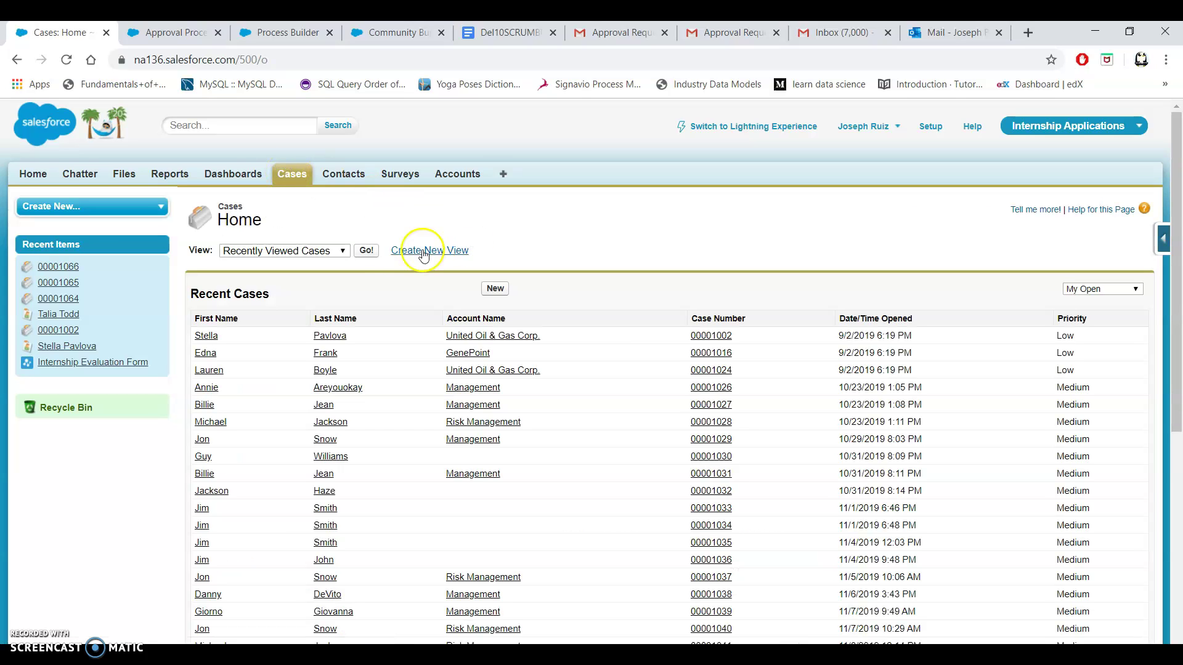
click(339, 250)
click(320, 315)
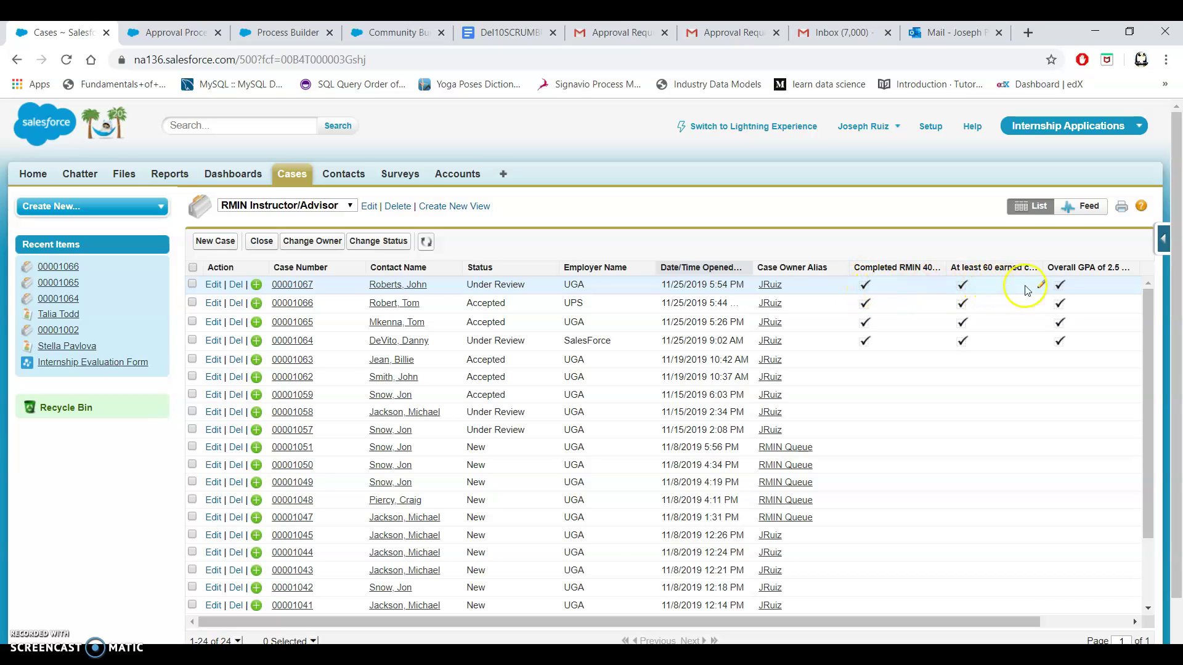
click(281, 294)
scroll(511, 364, down, 3)
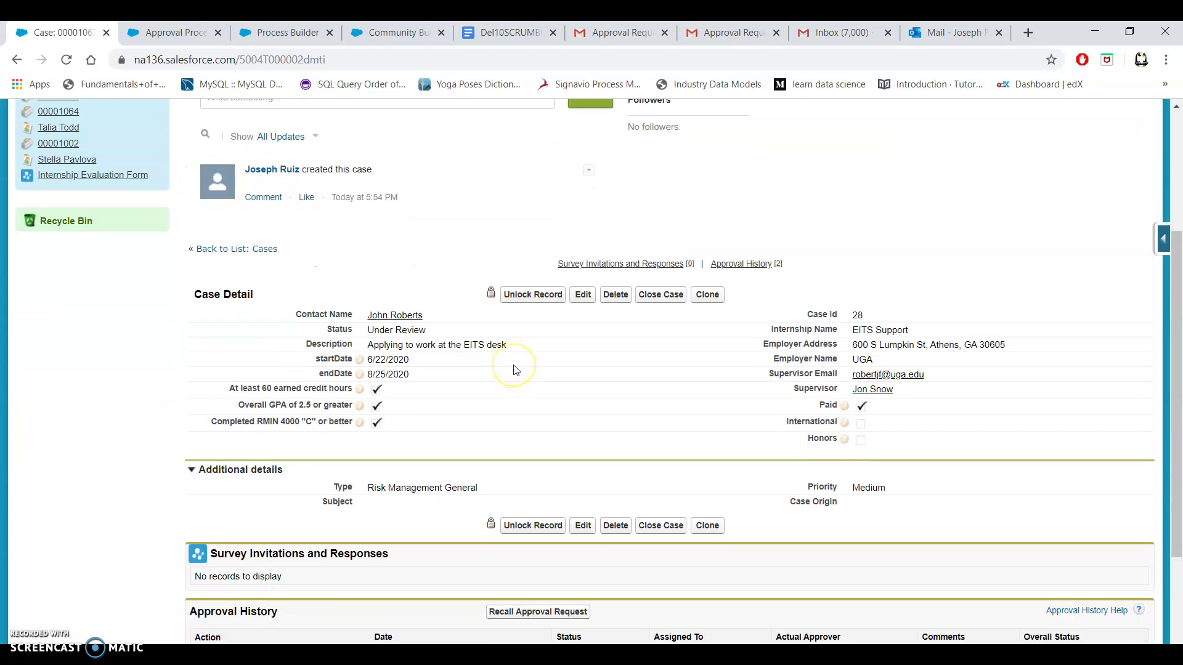
scroll(517, 370, down, 1)
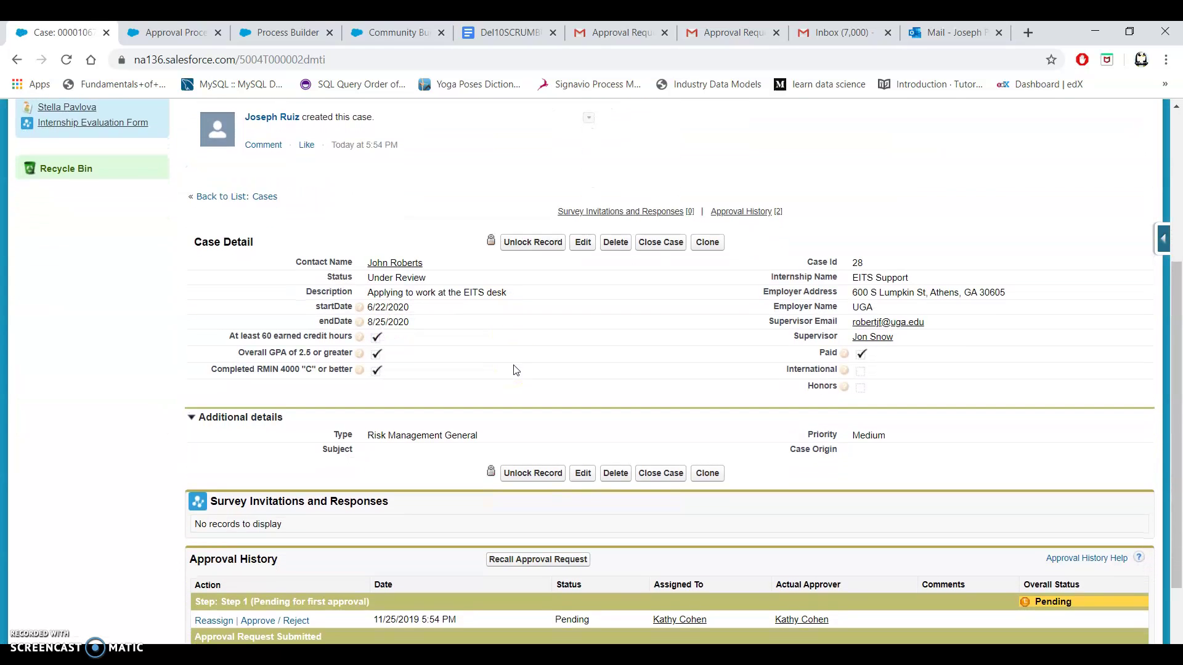
scroll(516, 370, down, 1)
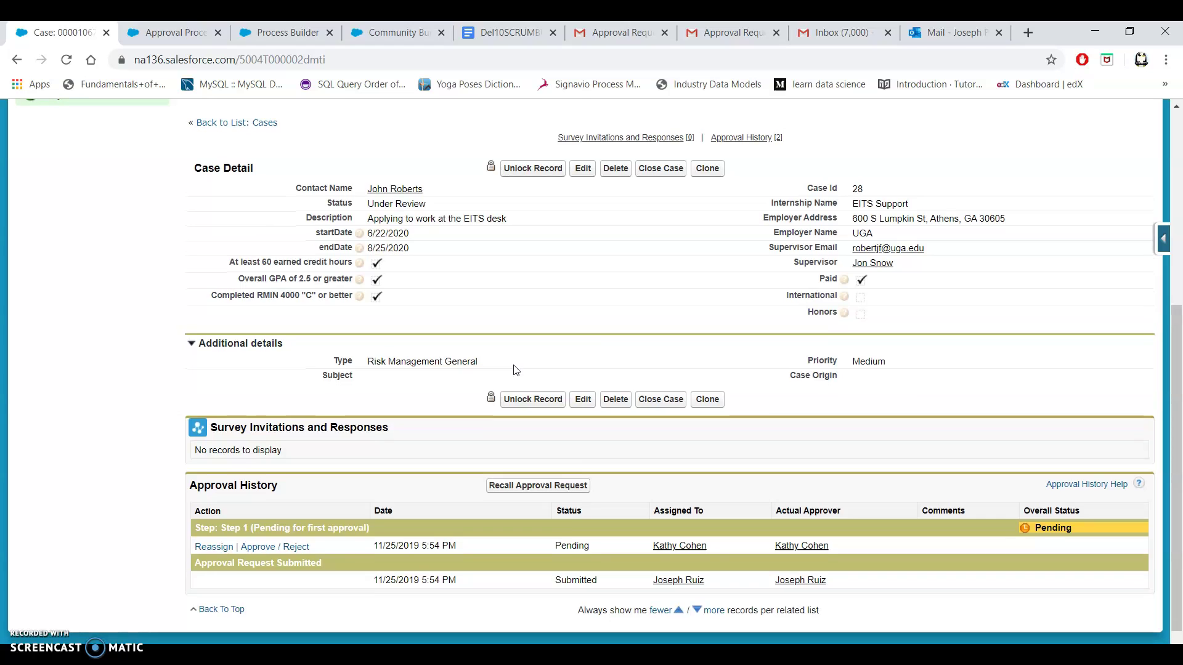
scroll(516, 369, up, 1)
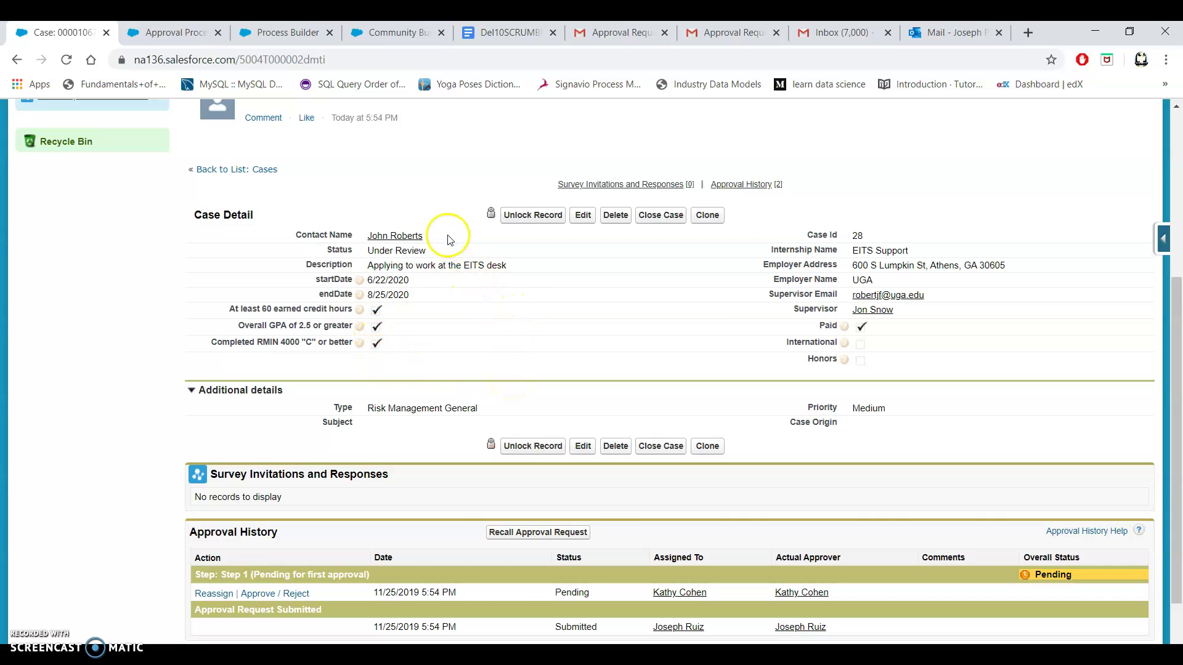
mouse_move(396, 238)
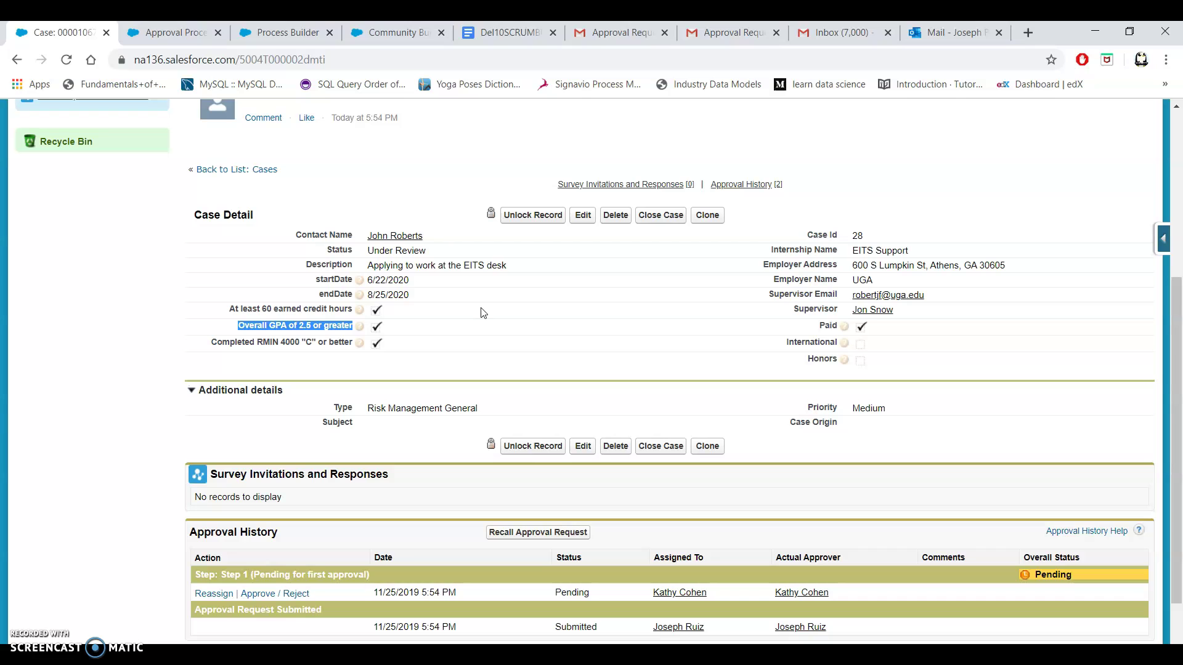
scroll(483, 313, down, 1)
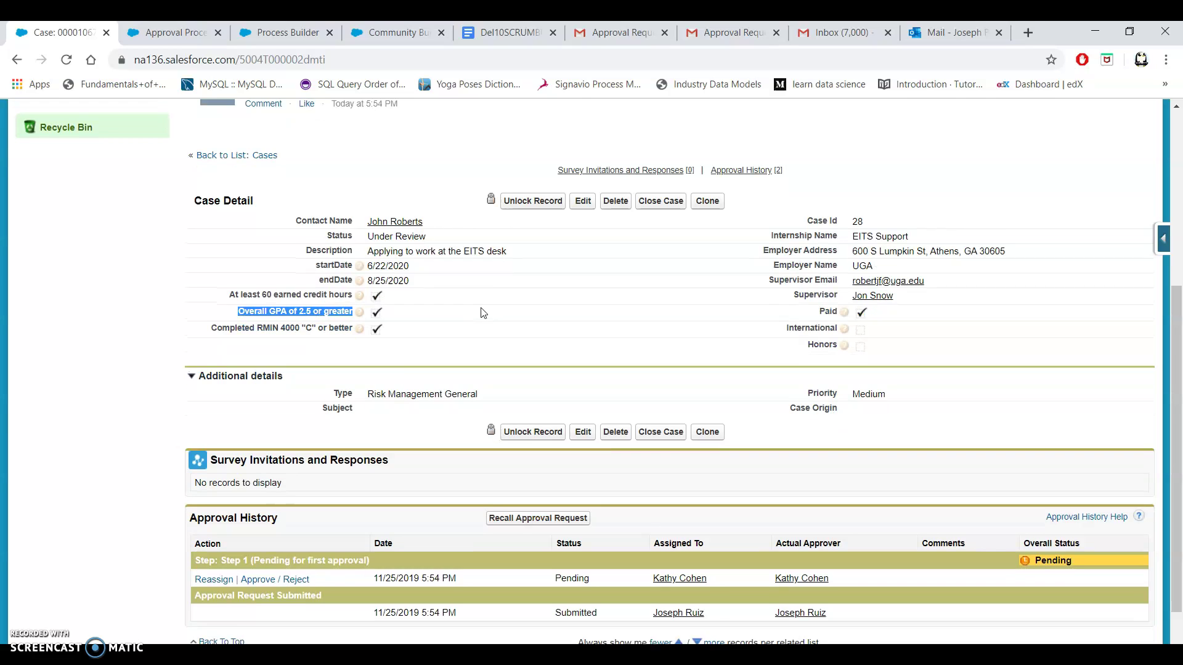
scroll(483, 313, up, 1)
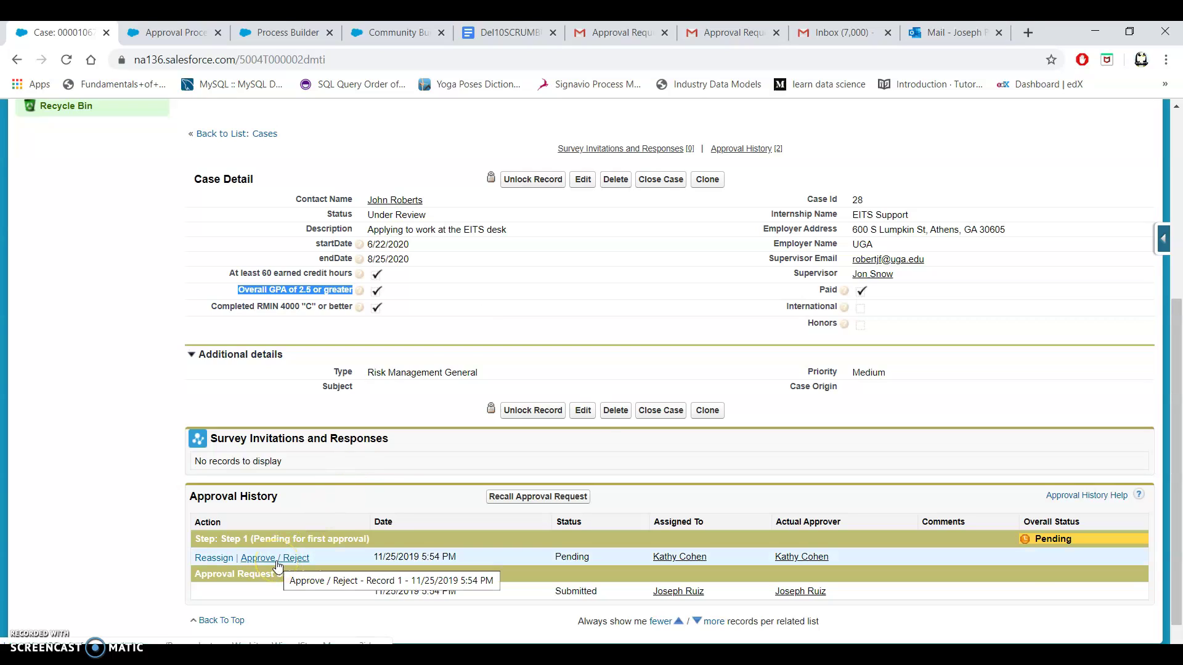
click(617, 37)
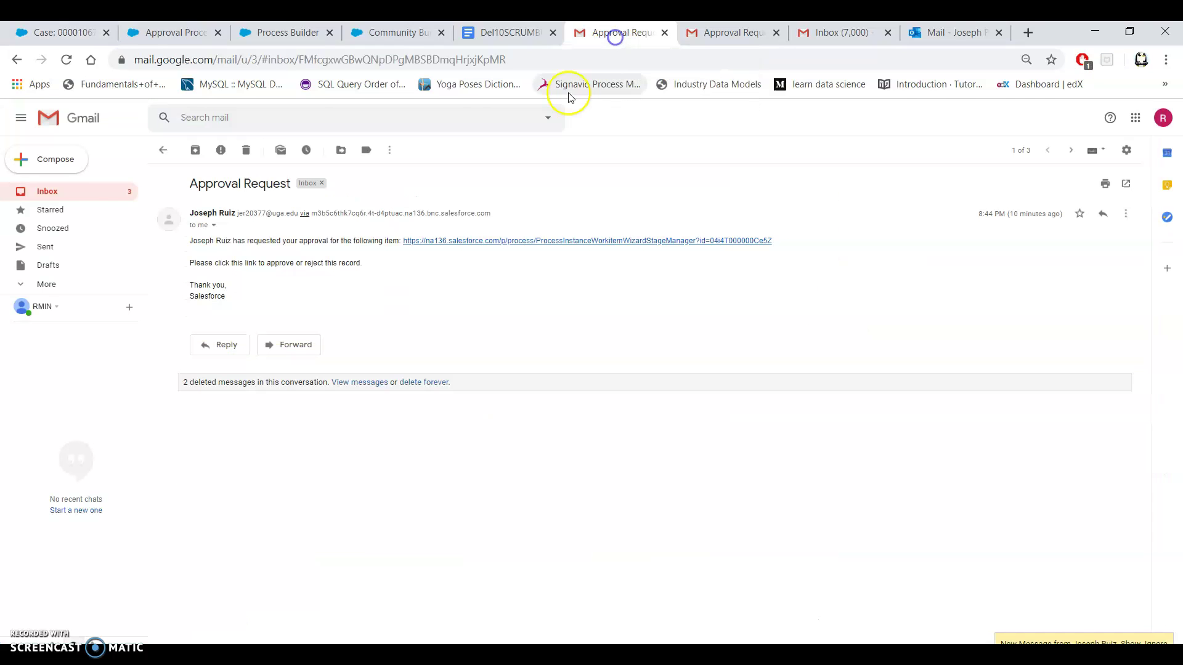
click(65, 192)
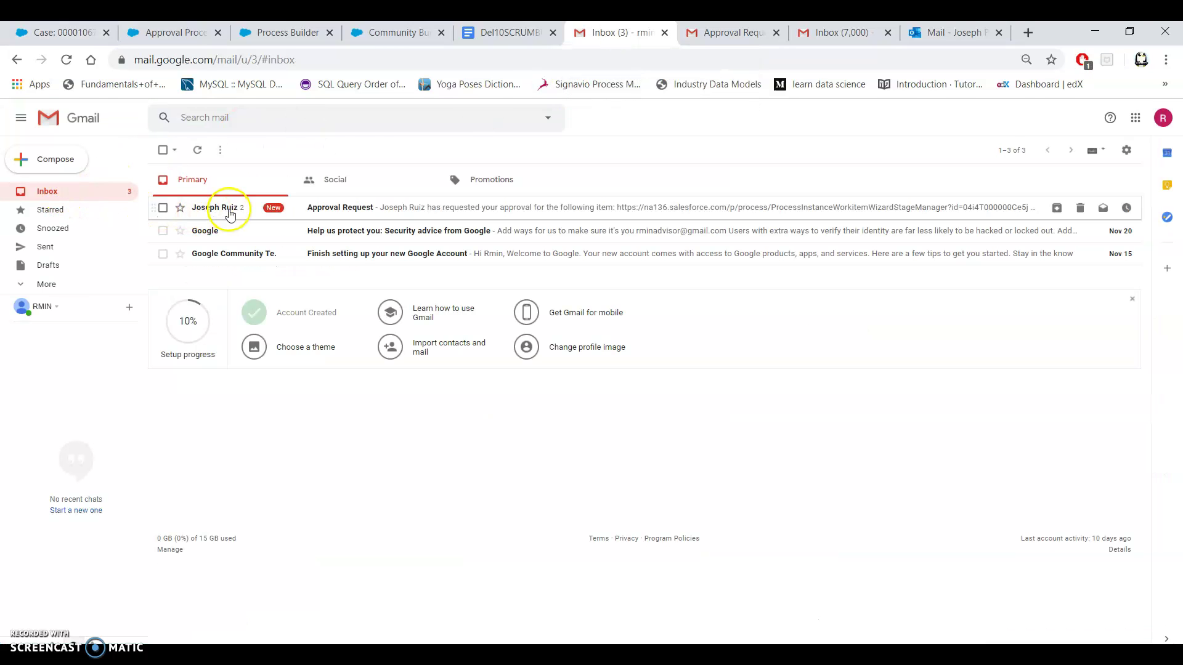
click(230, 213)
mouse_move(232, 212)
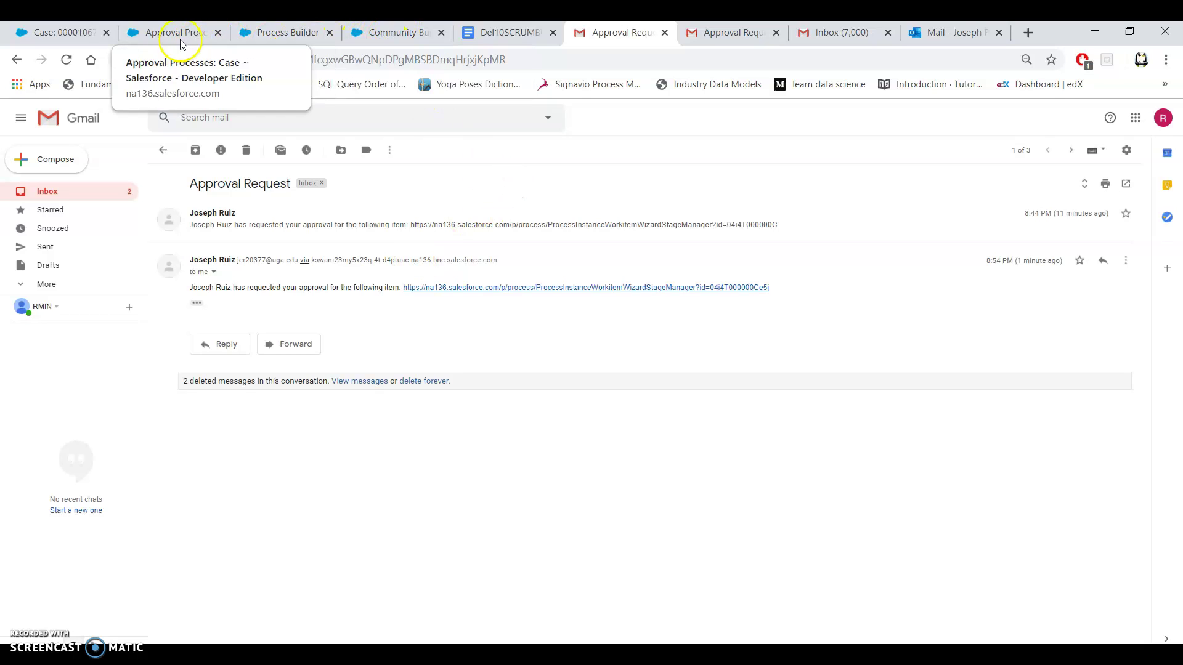
click(70, 33)
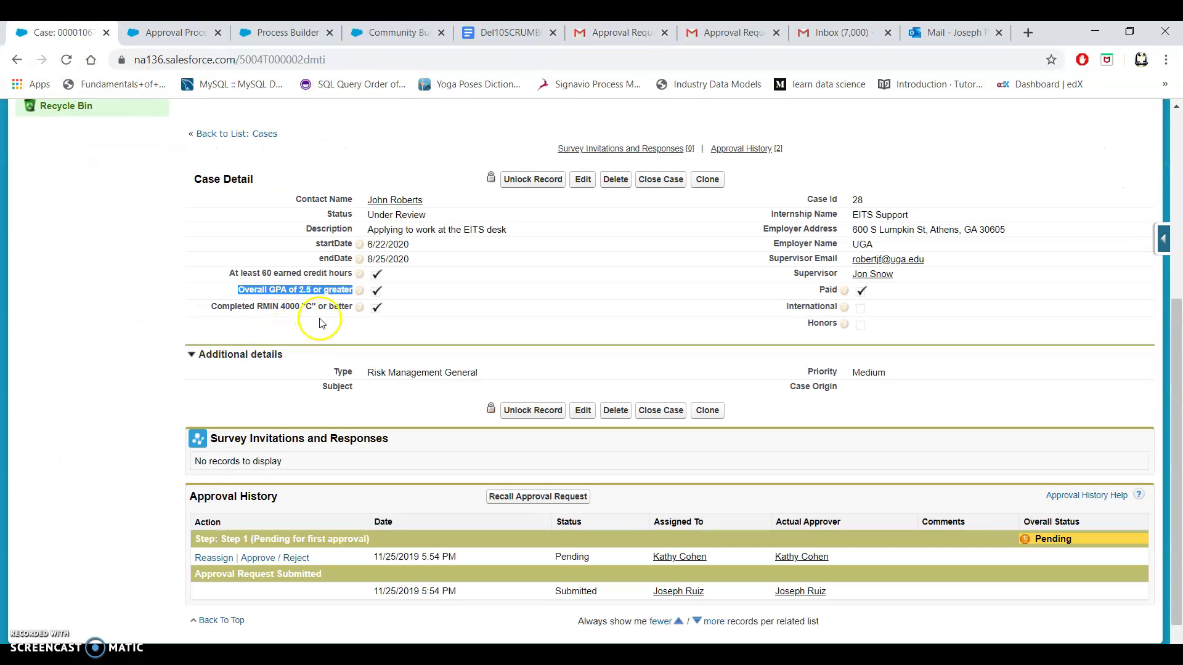
Reject case 00001067's approval request with a comment that the GPA misses the requirement.
click(269, 558)
click(442, 374)
text(Y)
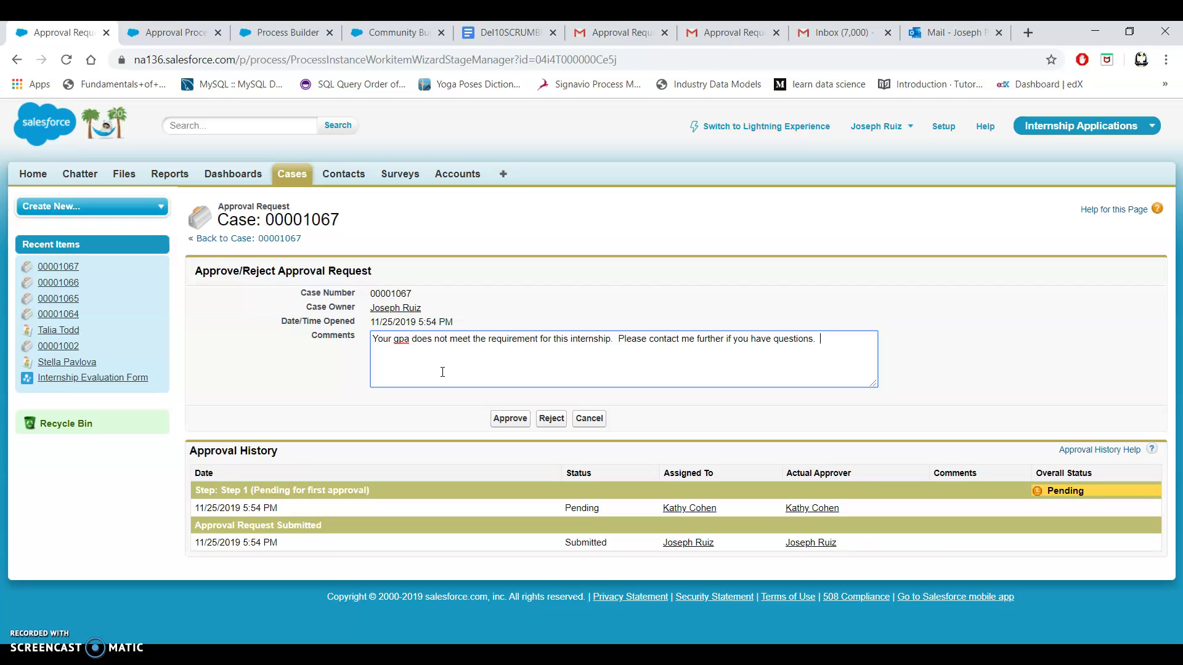
click(550, 421)
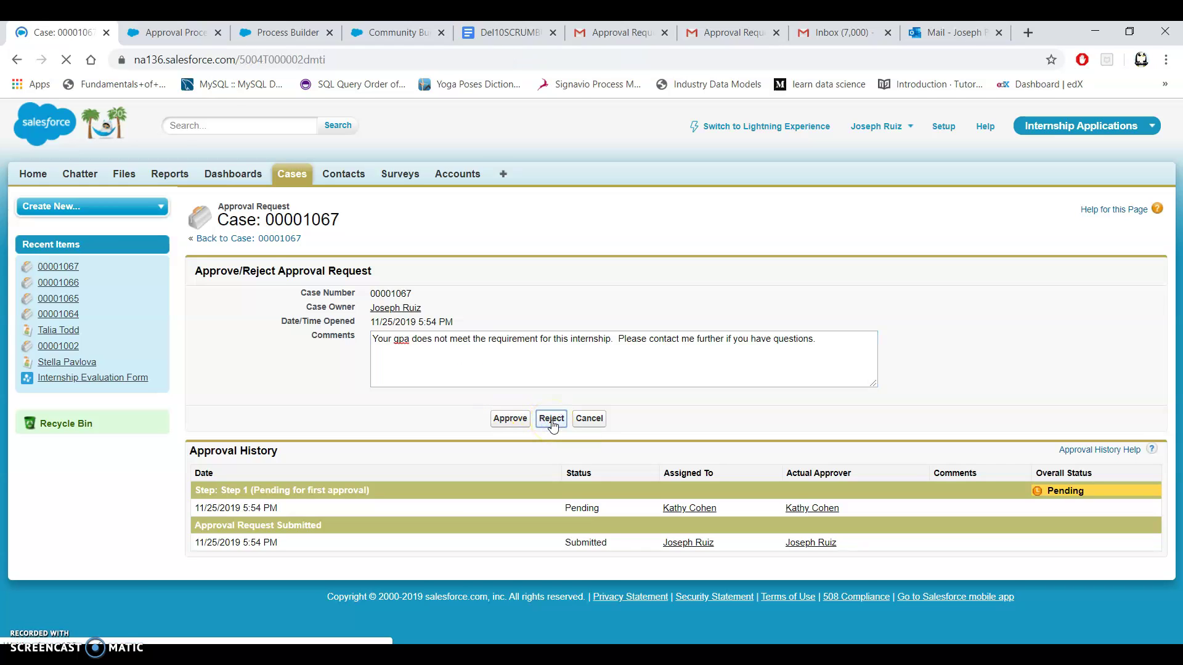
scroll(490, 338, down, 6)
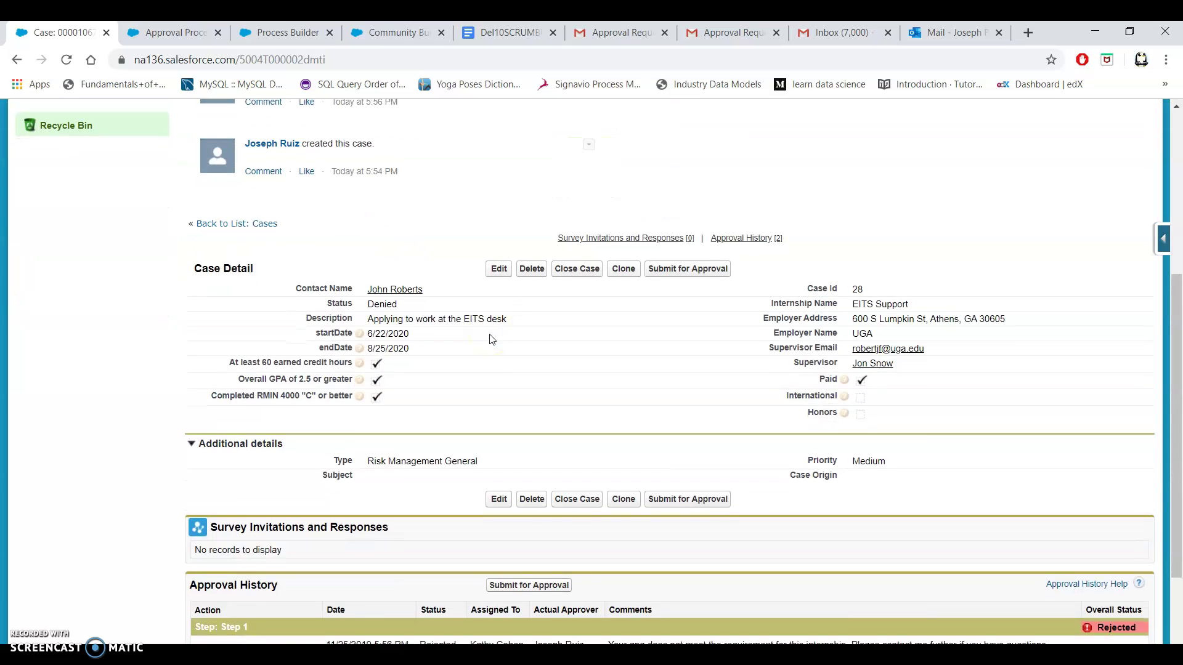
scroll(491, 339, down, 1)
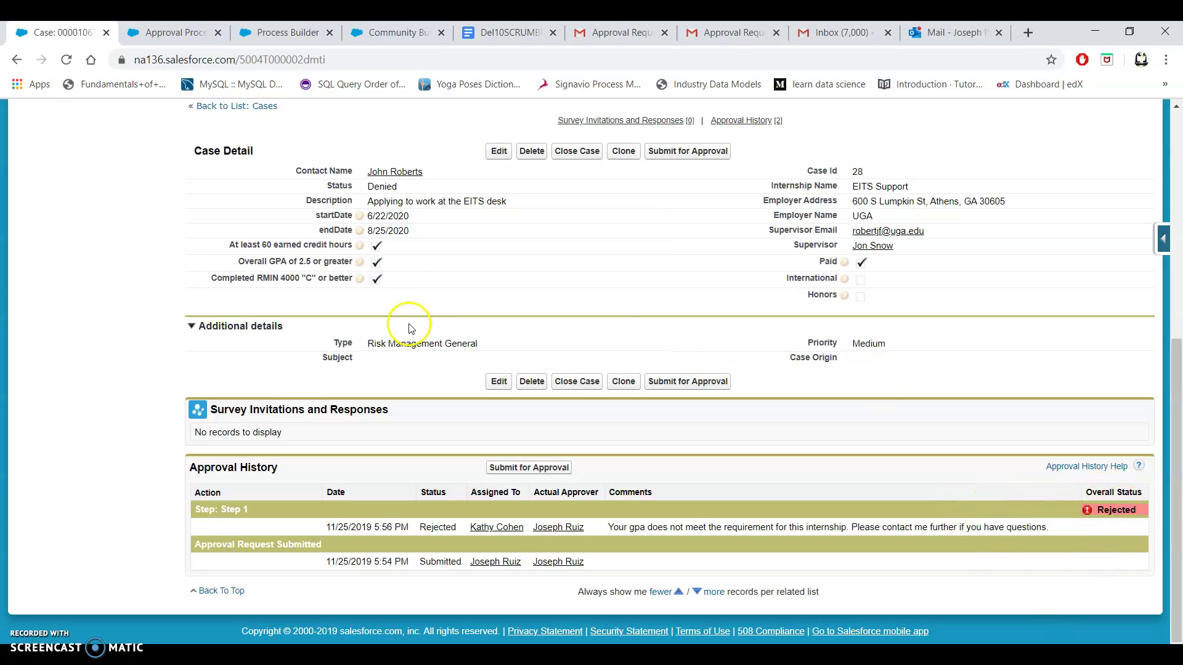
Return the Community Builder to the Home page and preview the community.
click(397, 37)
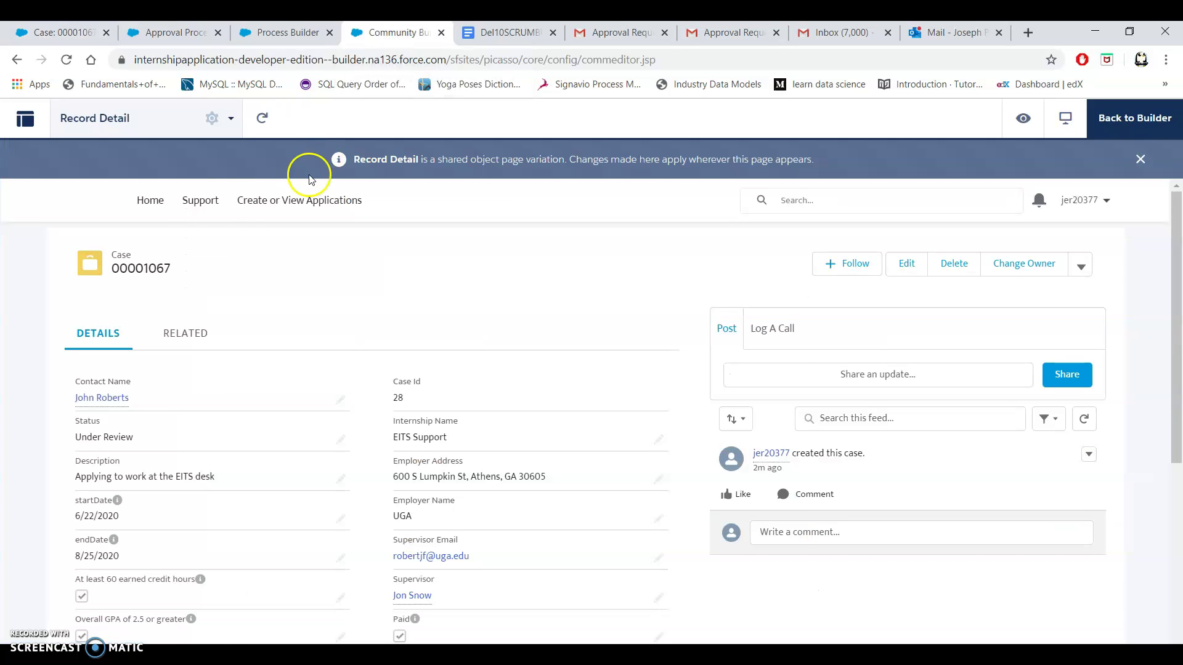
click(143, 193)
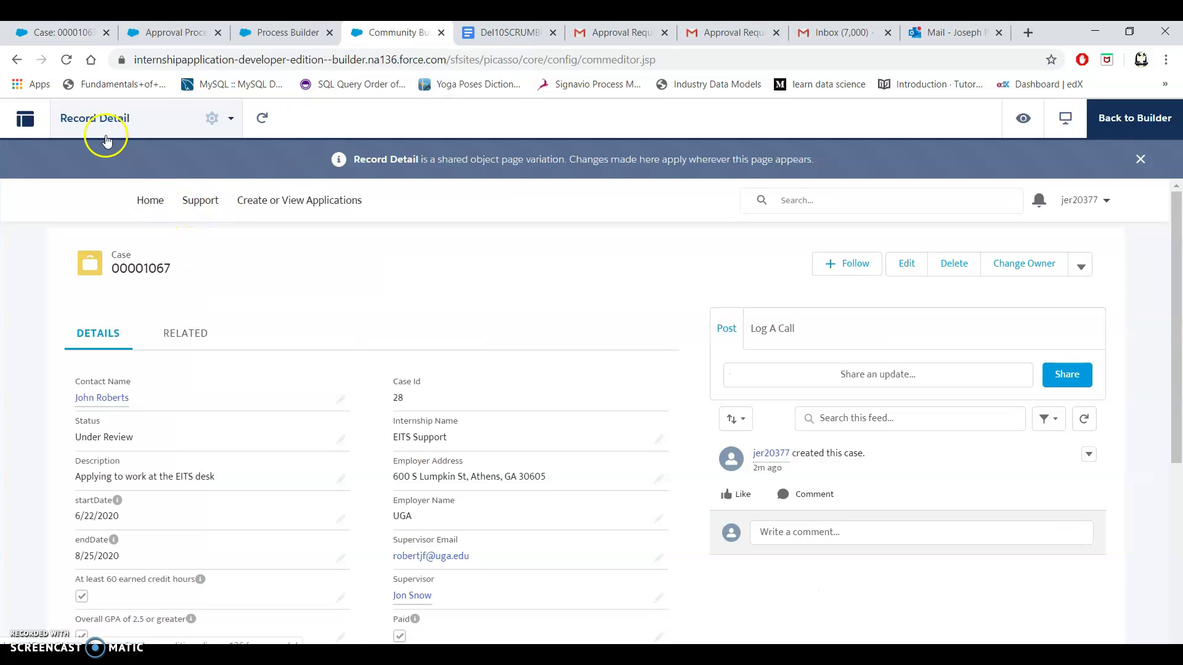
click(65, 60)
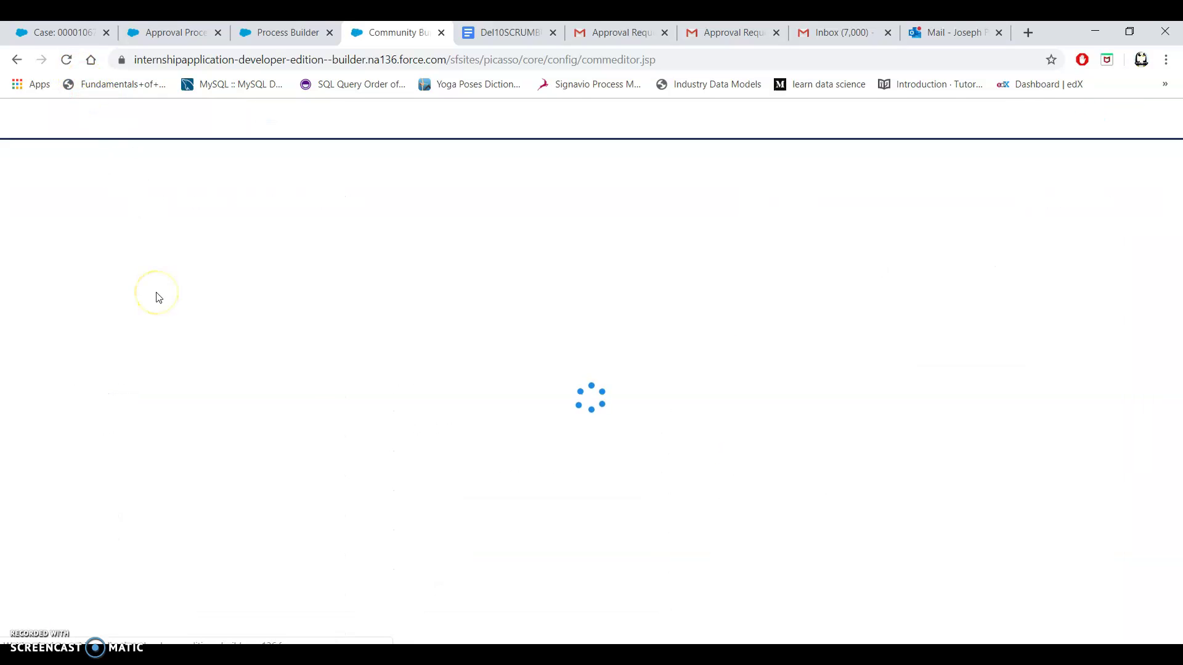
click(537, 263)
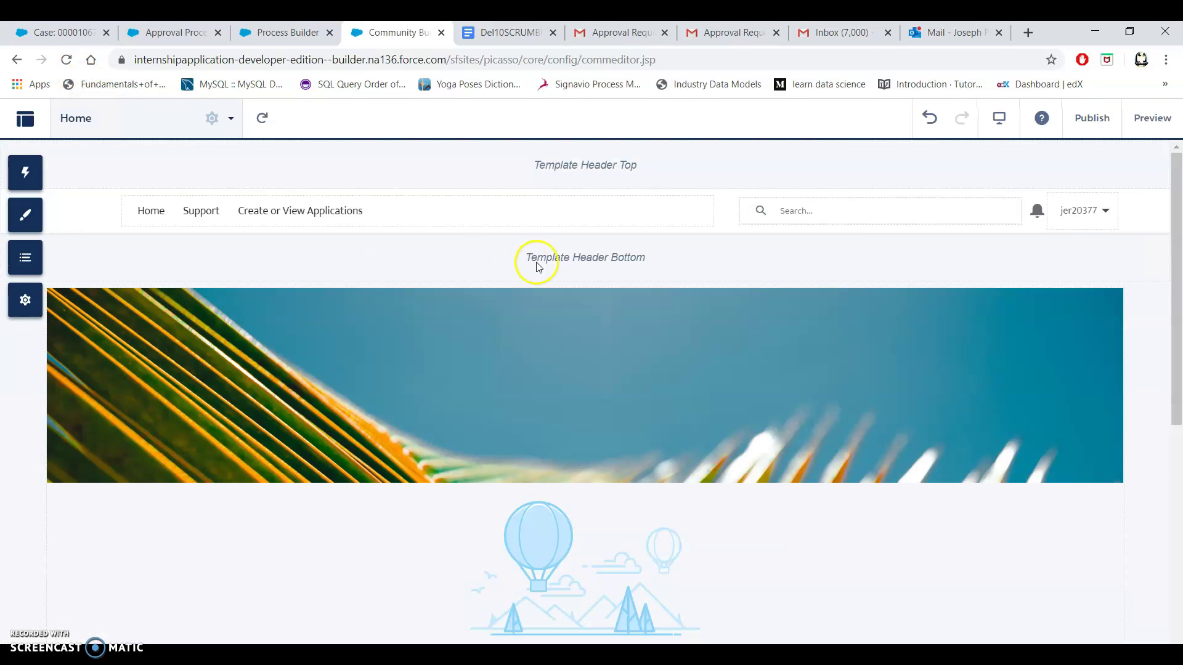
click(1152, 119)
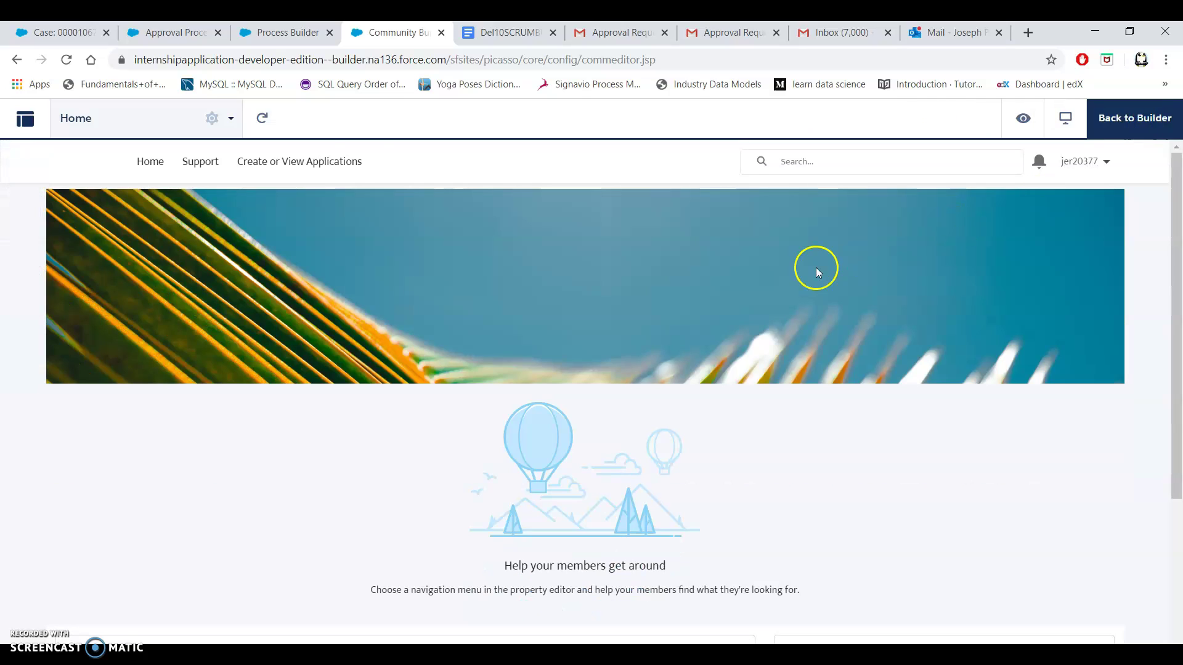
Open case 00001067 from Create or View Applications and check its Denied status.
click(332, 161)
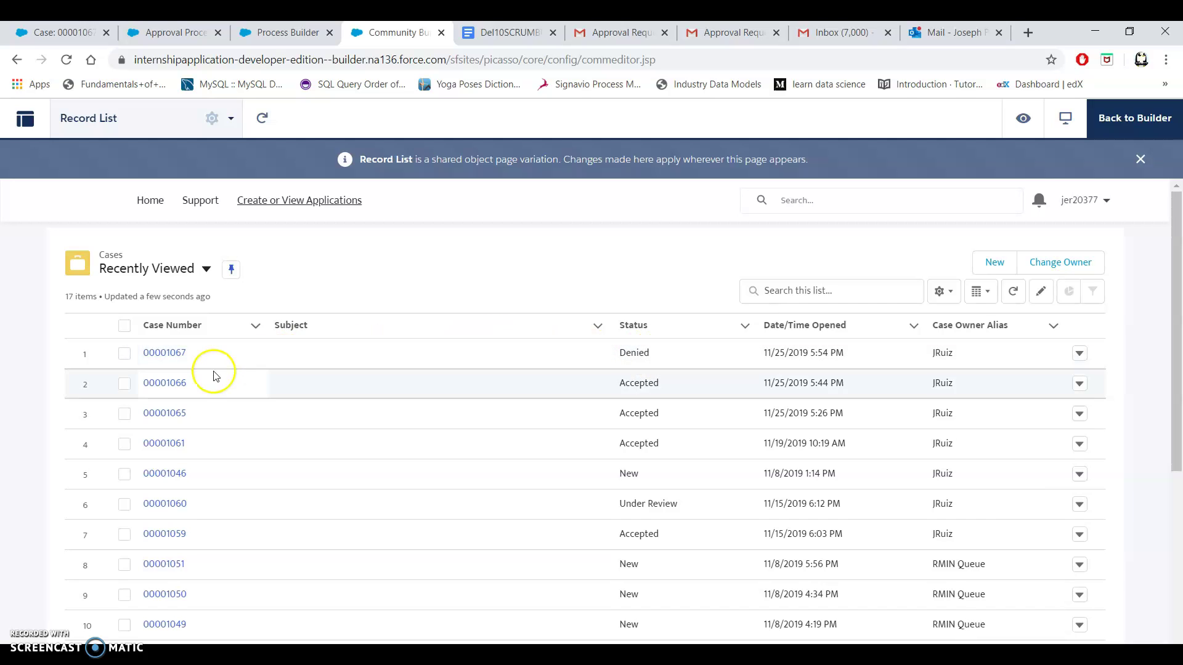
click(164, 353)
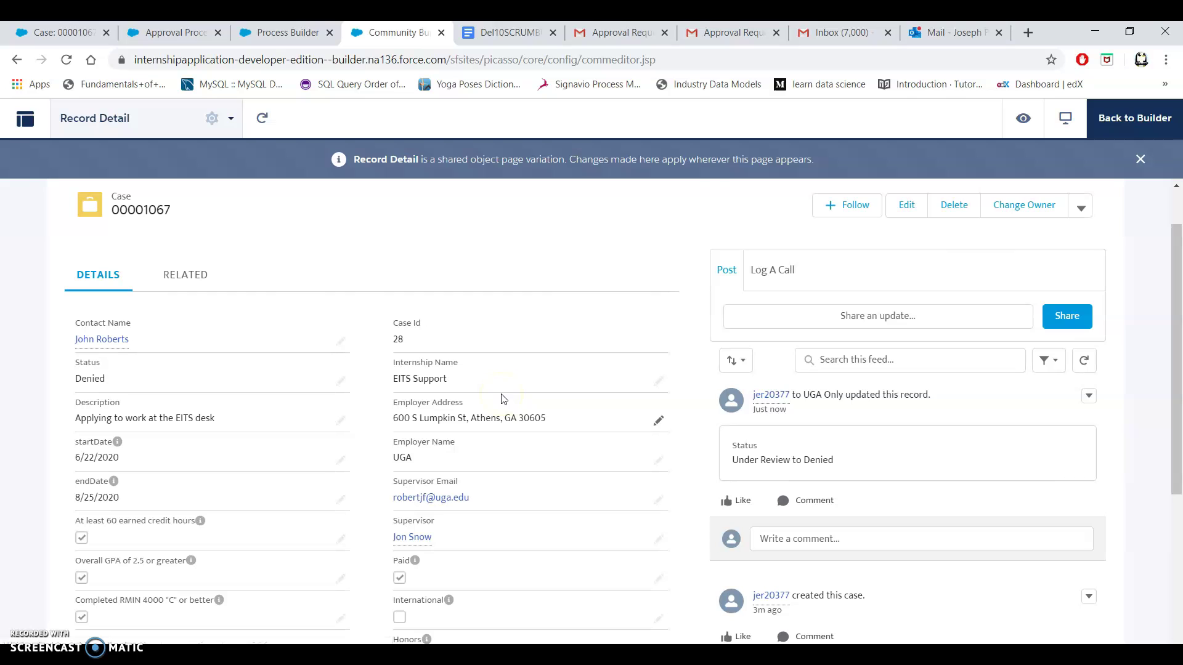
scroll(504, 399, down, 5)
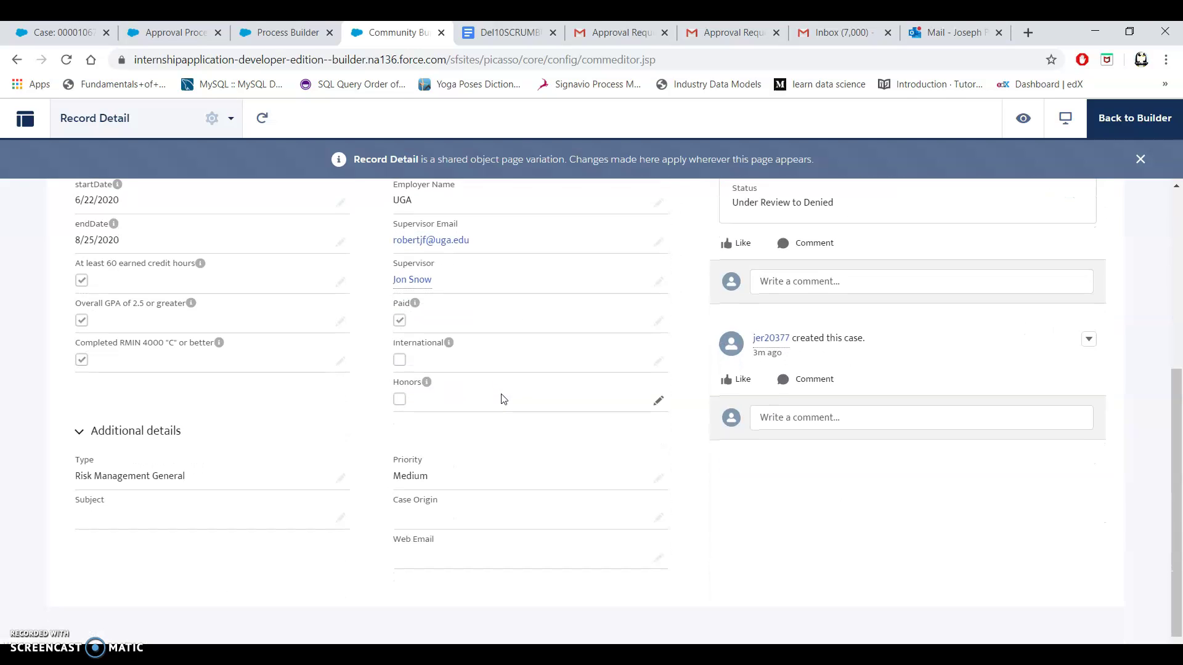
scroll(503, 399, up, 5)
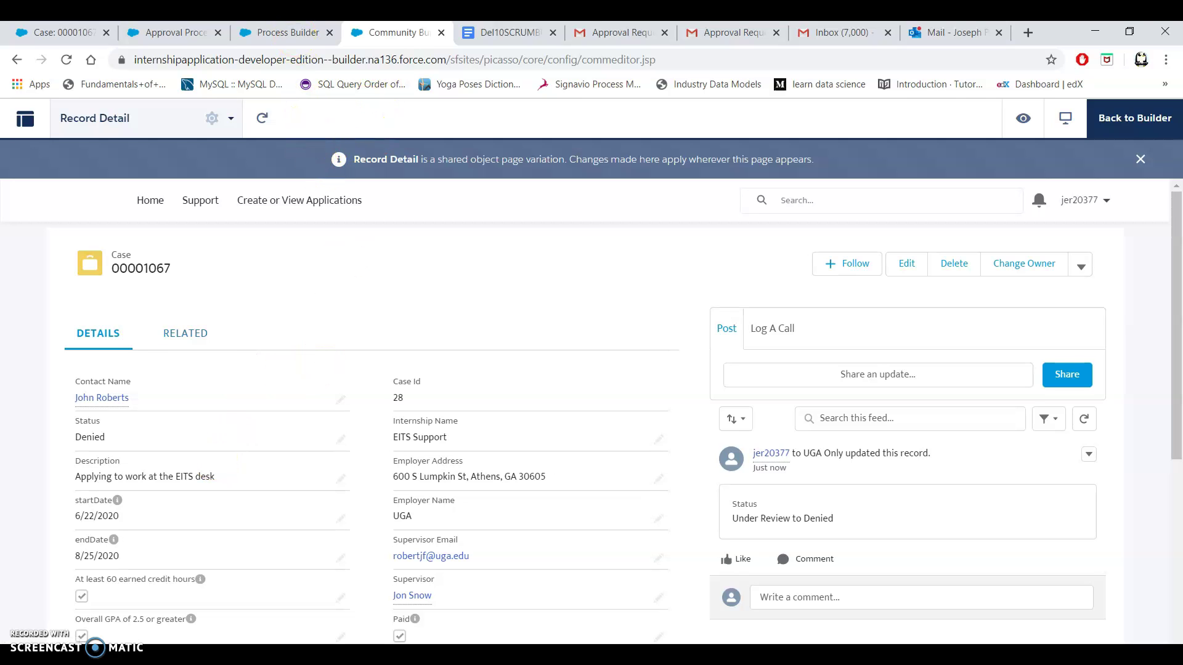
Read the newest Outlook response email for case 00001067, then bring up the Del10SCRUMBUCKET document.
click(935, 32)
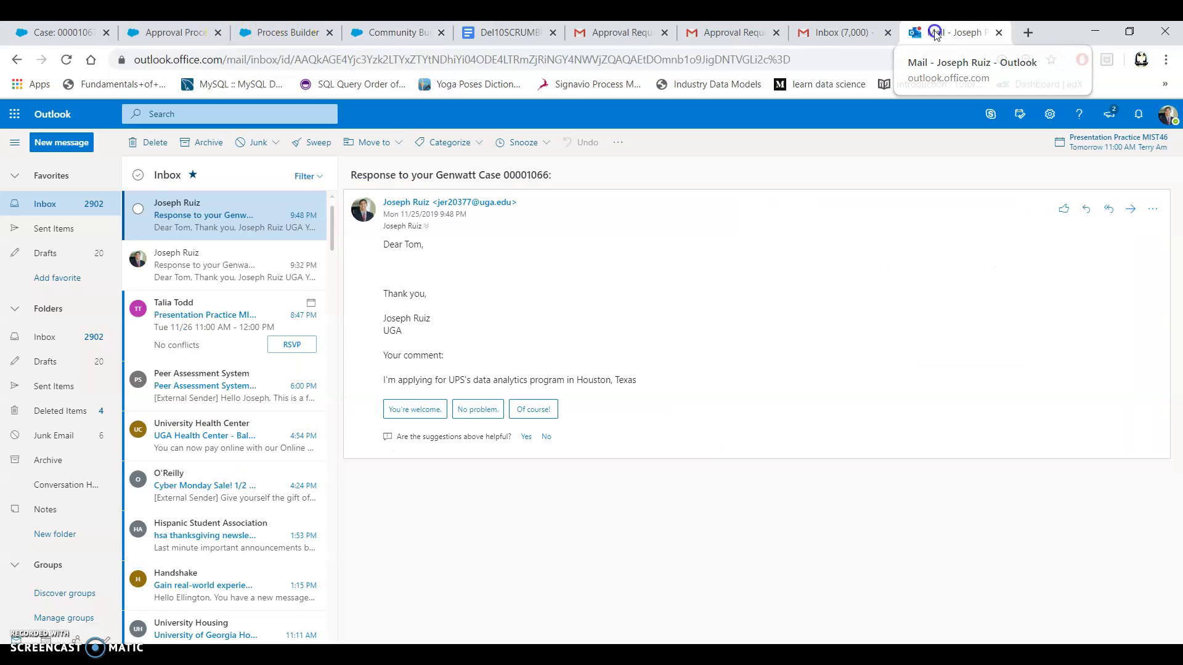
click(236, 226)
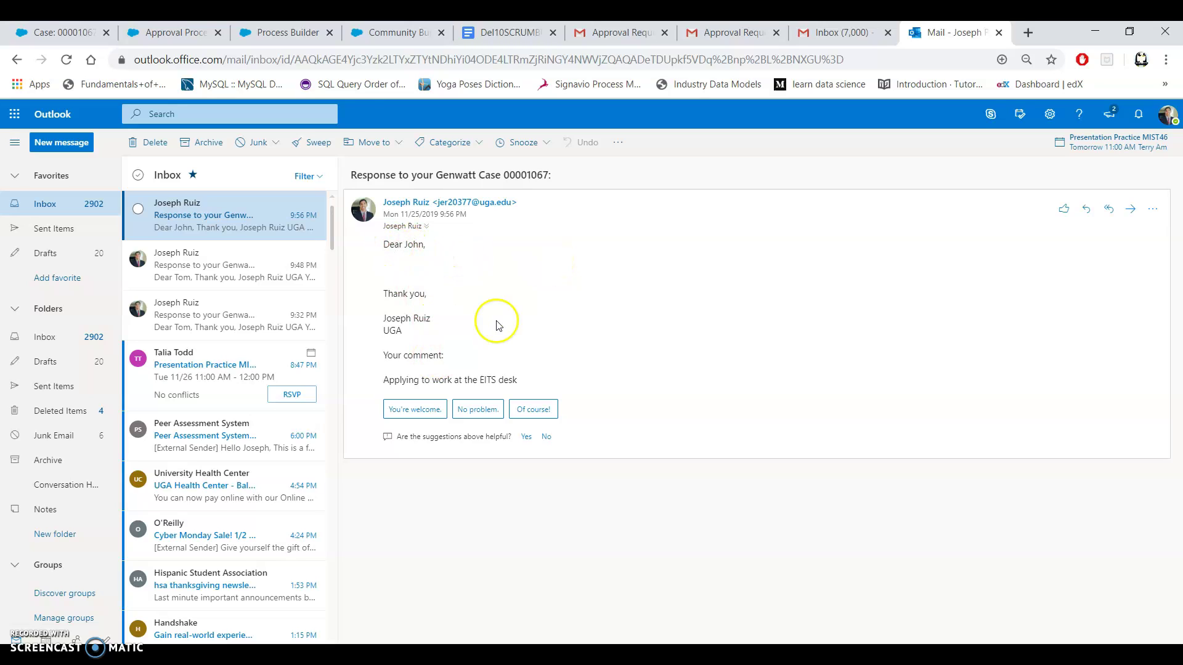
click(501, 36)
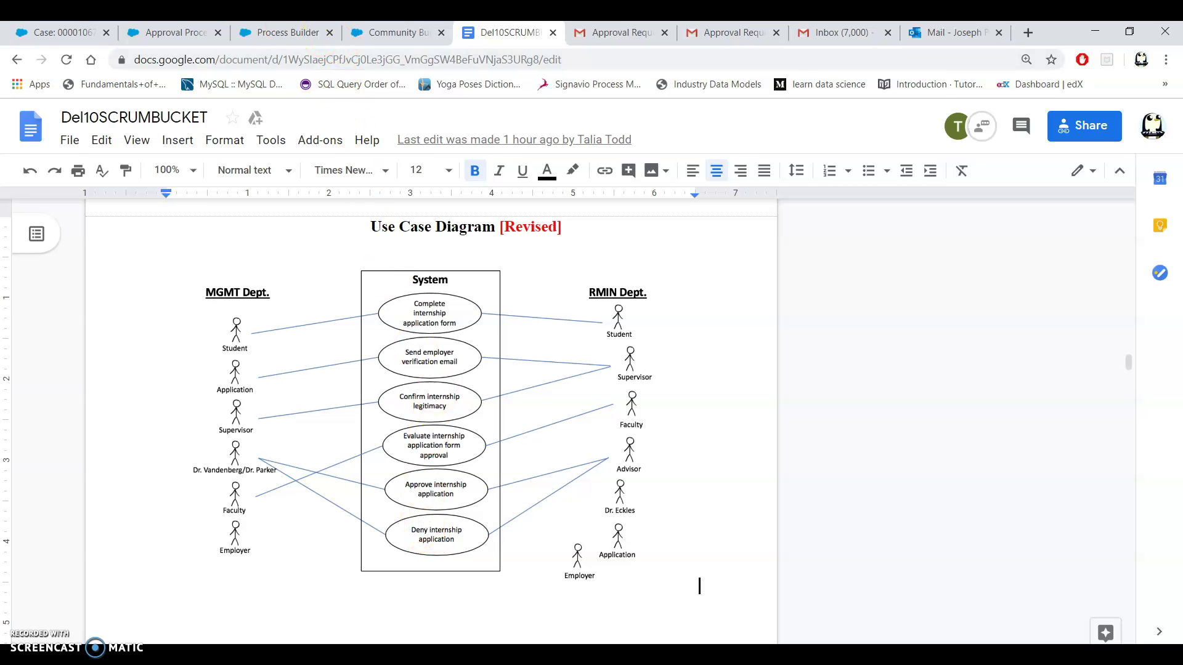
Return to the Global process19.1 flow in Process Builder.
click(253, 33)
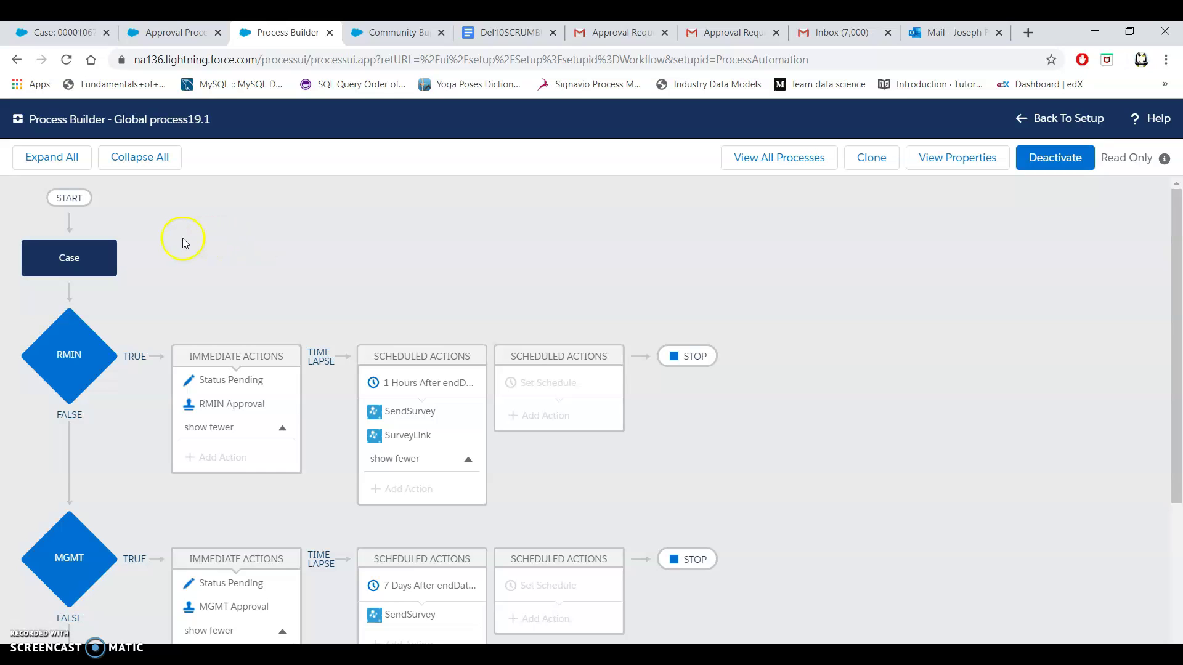
Review the Case start, RMIN criteria, Status Pending update and RMIN Approval submission settings.
click(94, 265)
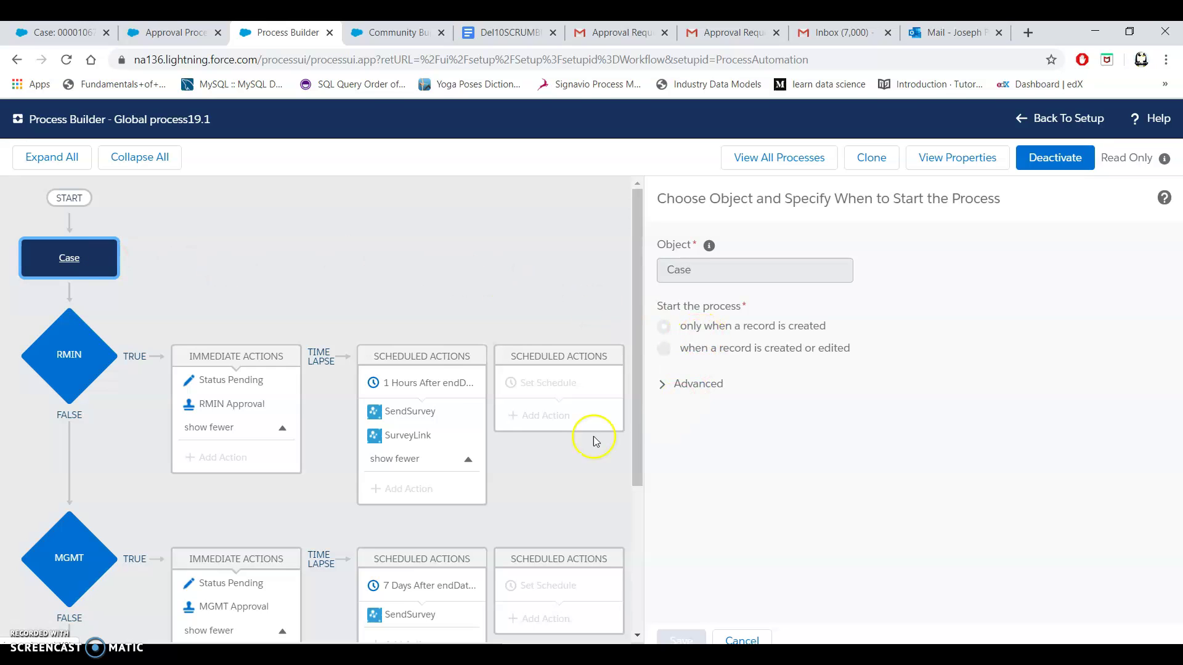
scroll(166, 269, down, 1)
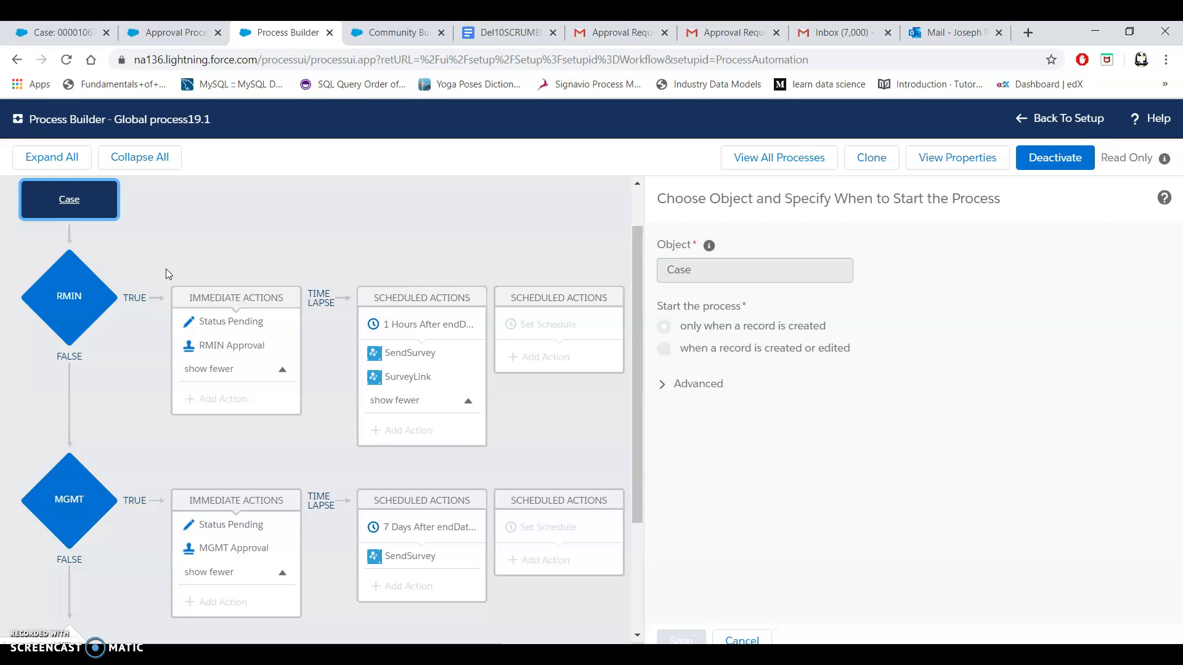
click(73, 288)
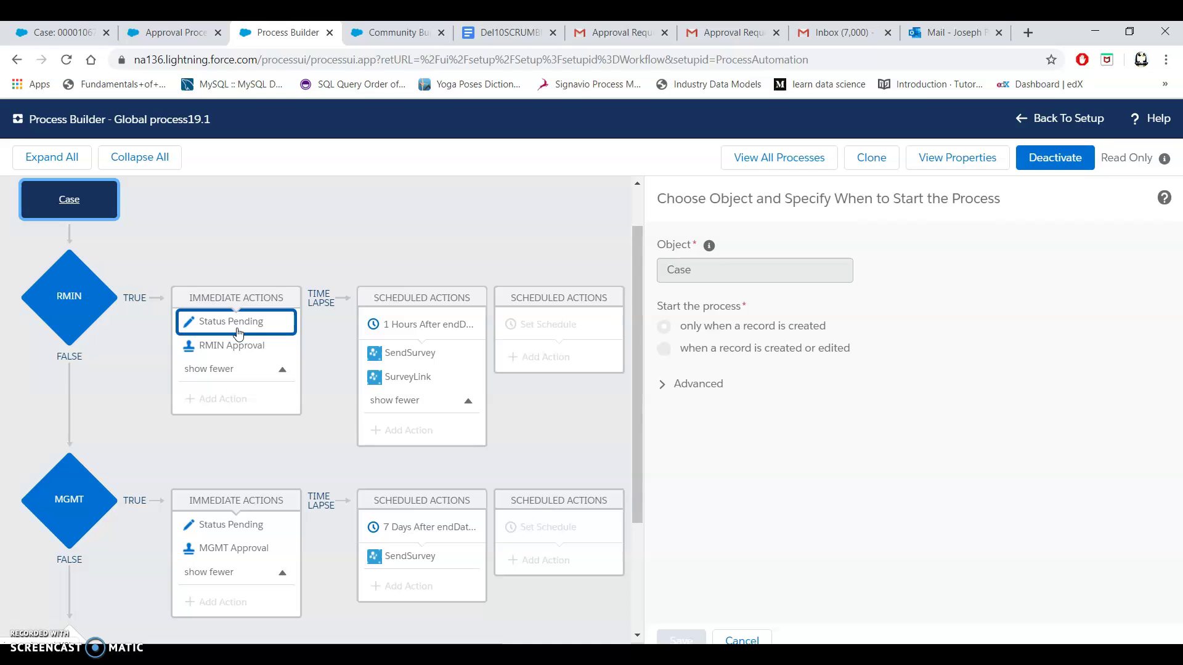
click(238, 333)
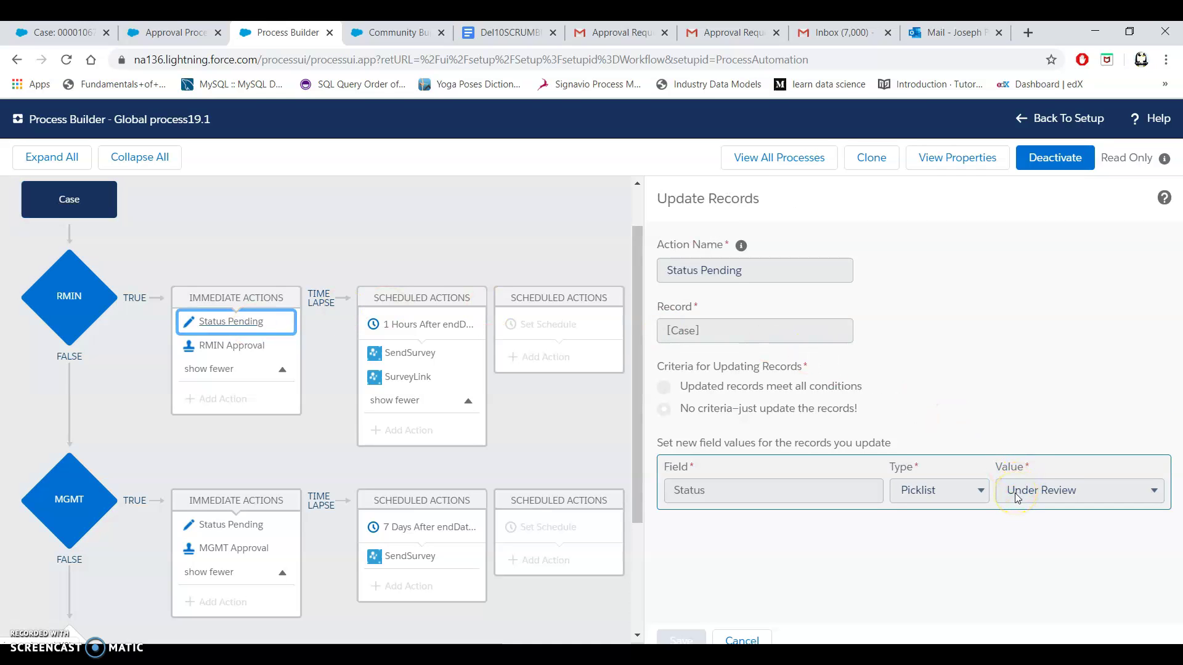
click(237, 348)
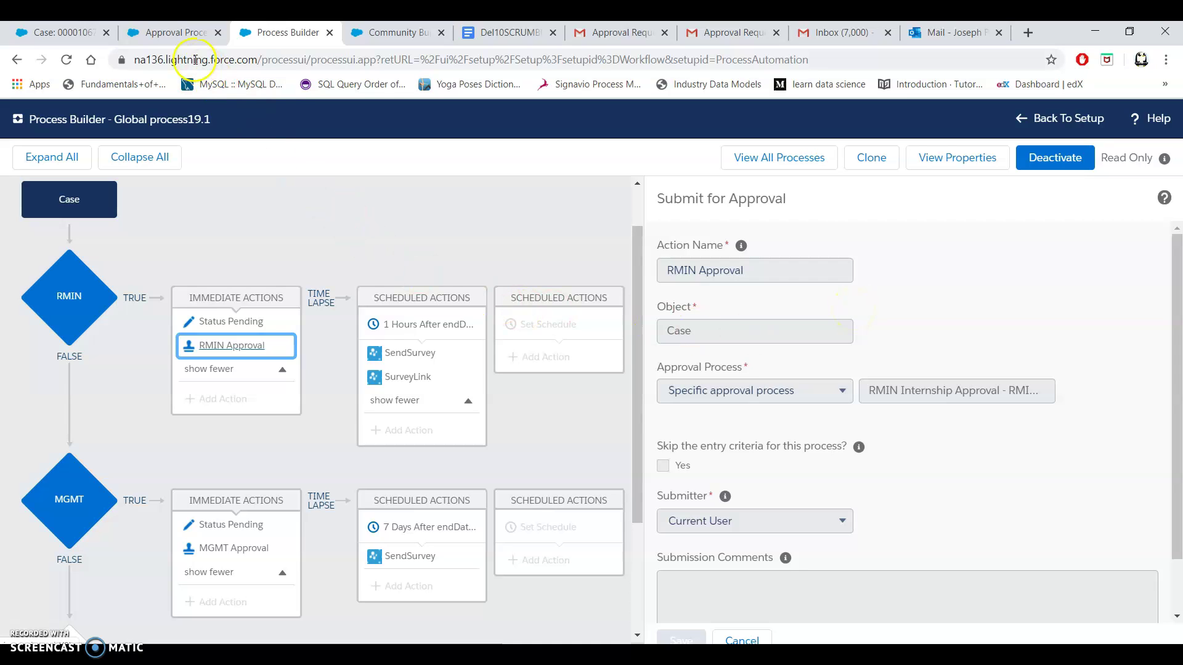
click(174, 41)
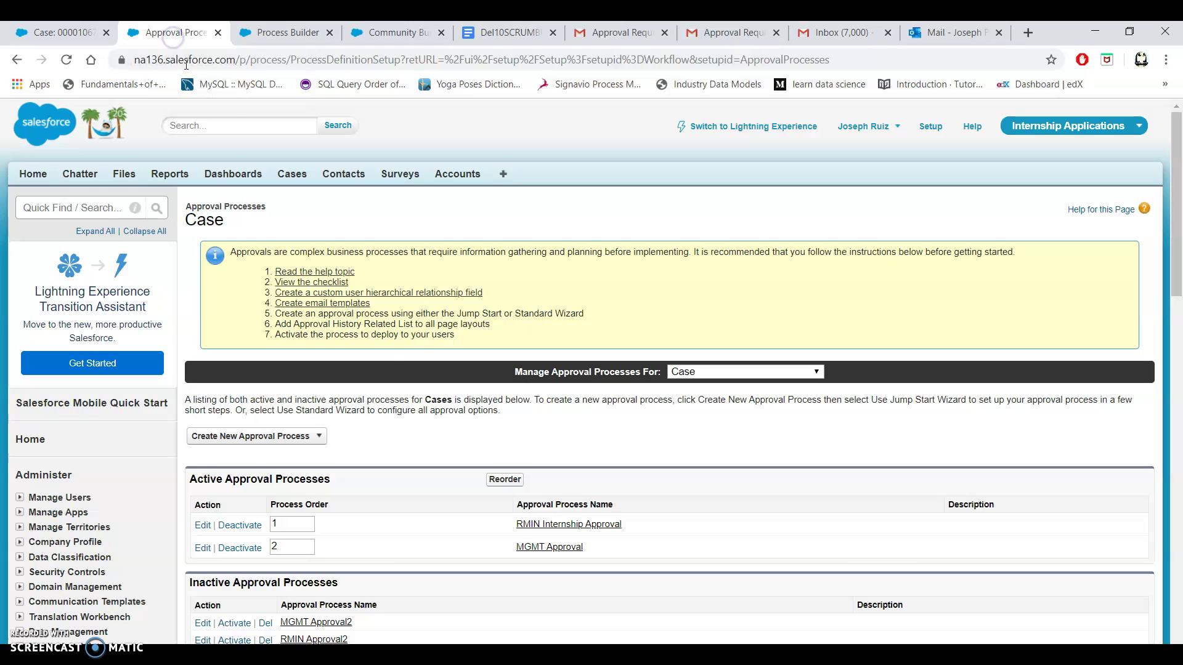
Open RMIN Internship Approval and show Step 1's RMIN Denial and denial email alert actions.
scroll(437, 447, down, 2)
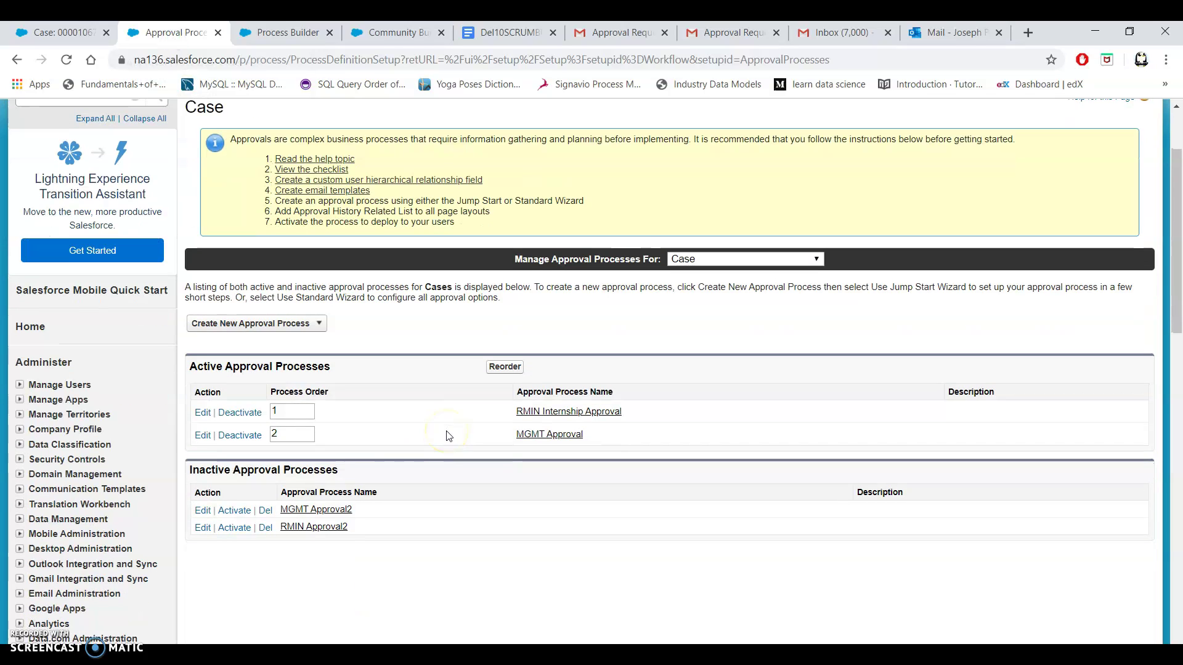
click(568, 418)
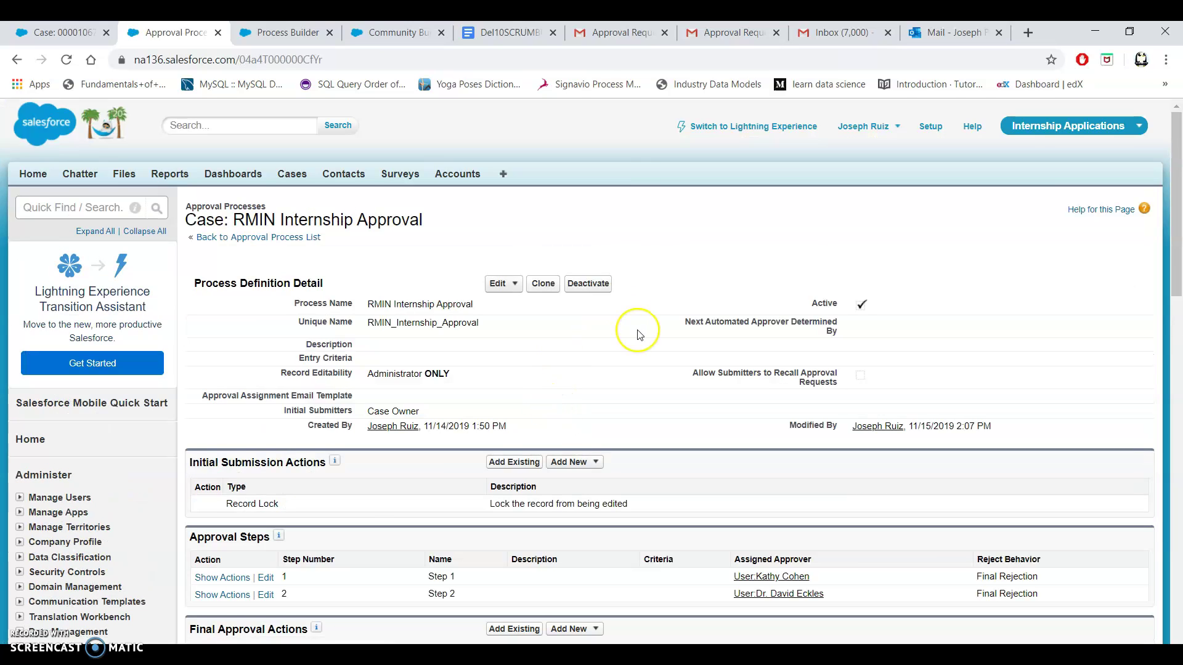
scroll(639, 335, down, 3)
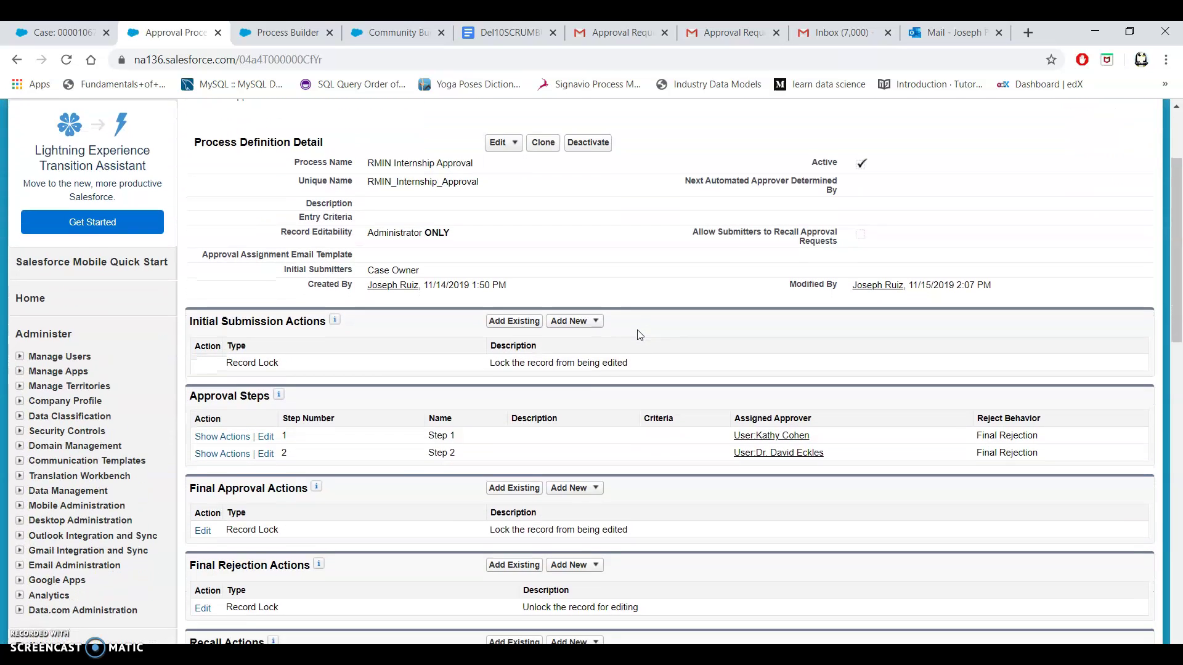
click(223, 413)
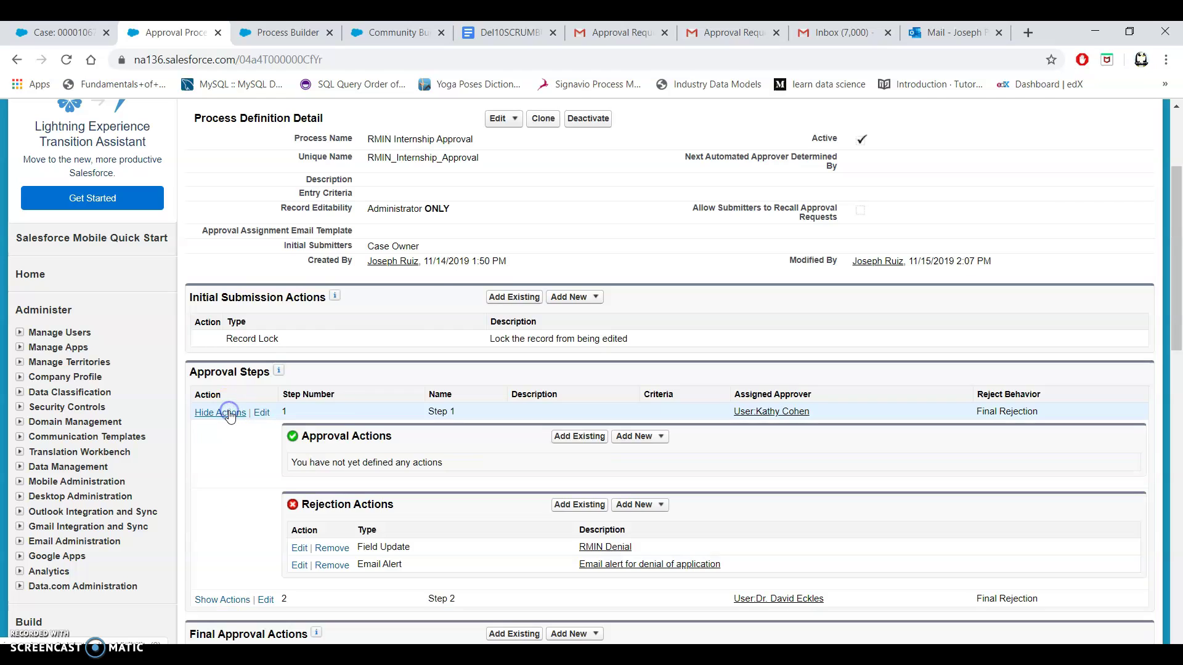
scroll(500, 280, up, 1)
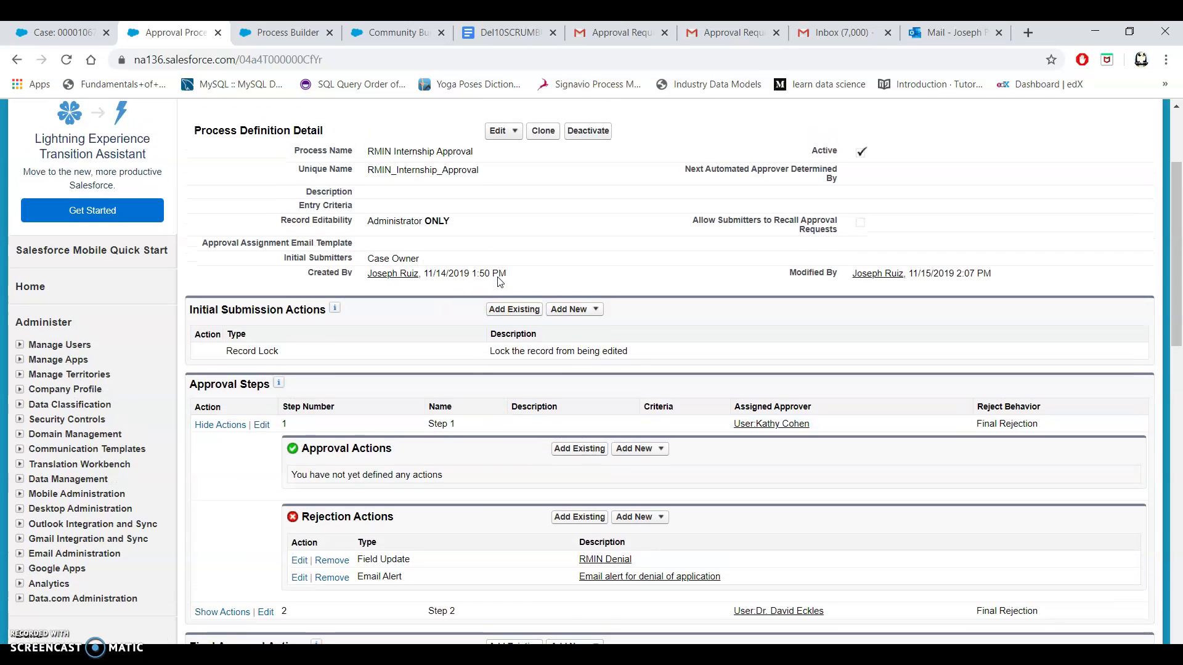